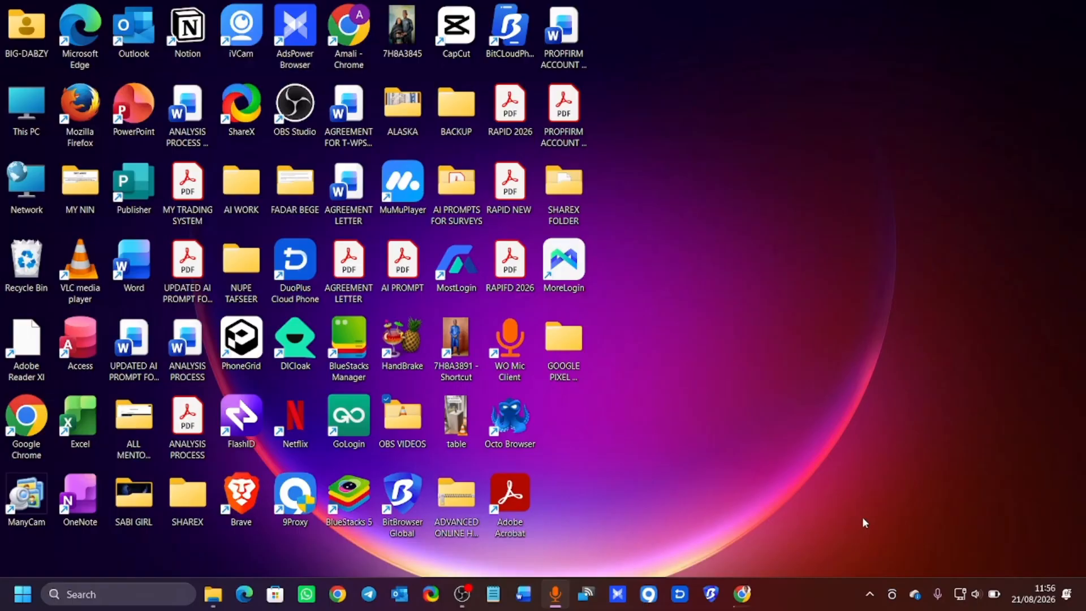
{"action": "left_click", "coordinate": [742, 593]}
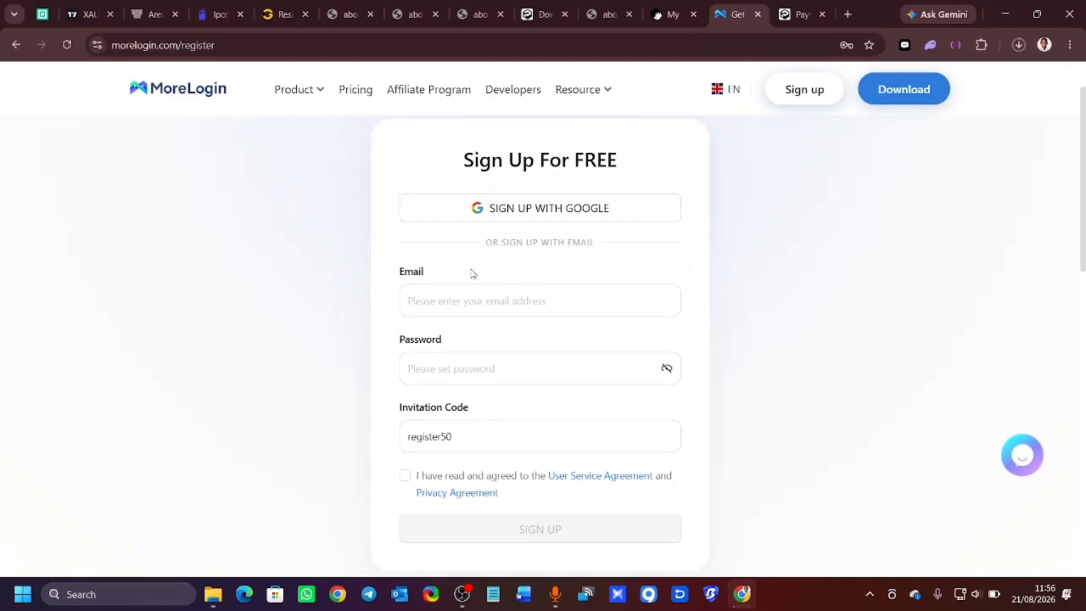
Accept the terms, then cancel the MoreLogin and PhoneGrid downloads and minimise the browser.
{"action": "left_click", "coordinate": [405, 475]}
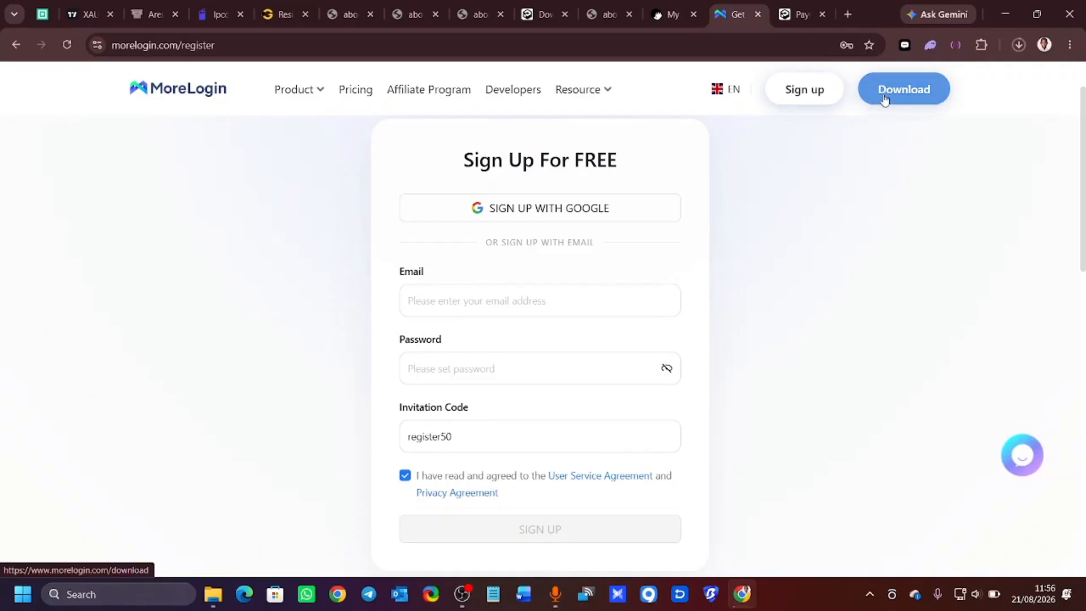
{"action": "left_click", "coordinate": [910, 94]}
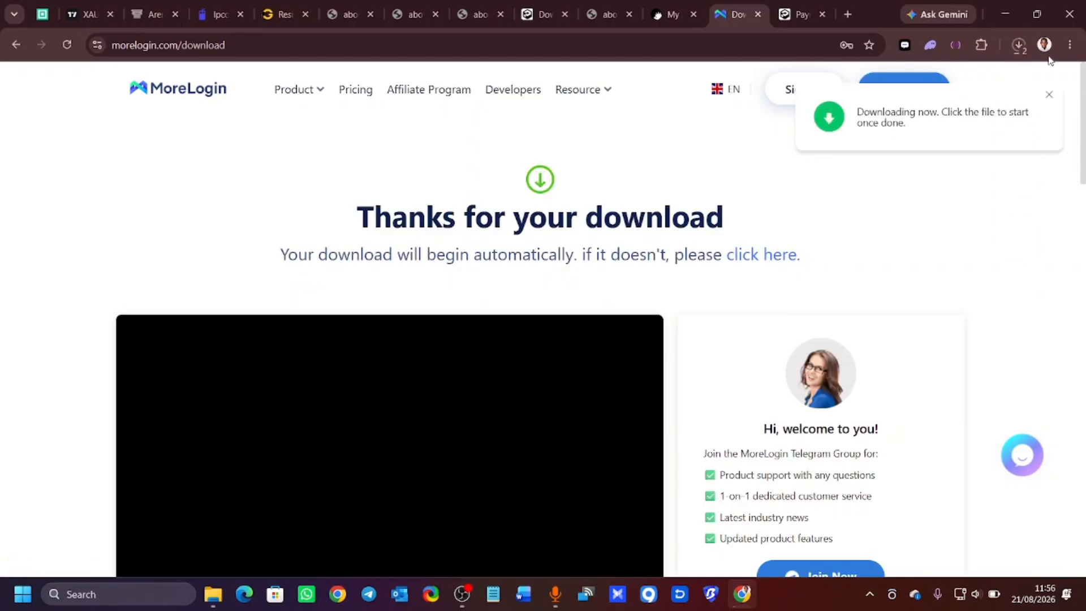
{"action": "left_click", "coordinate": [1021, 50]}
{"action": "mouse_move", "coordinate": [971, 120]}
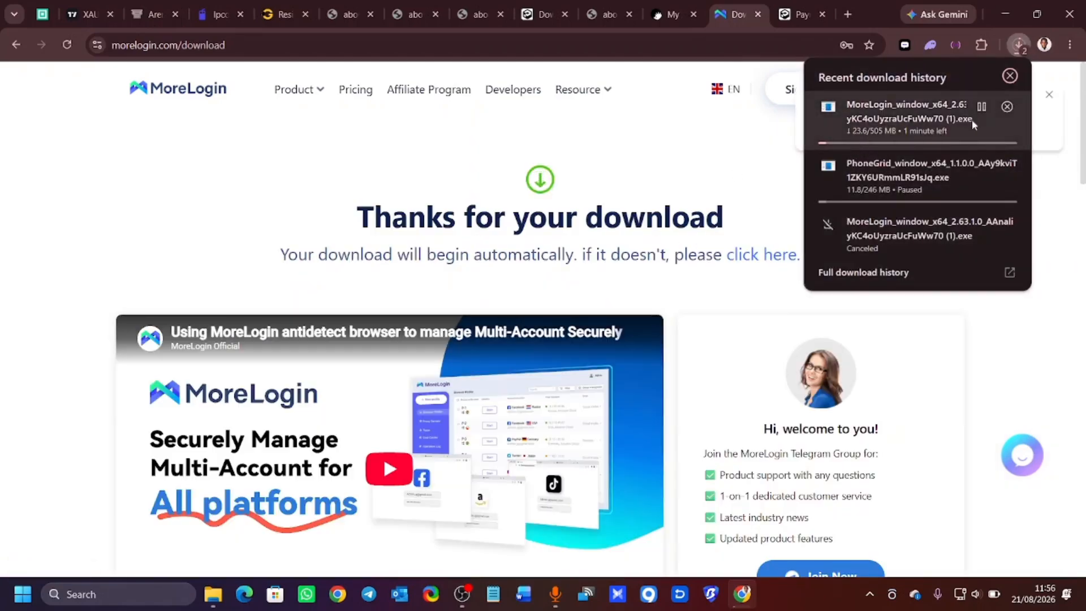
{"action": "left_click", "coordinate": [1005, 108]}
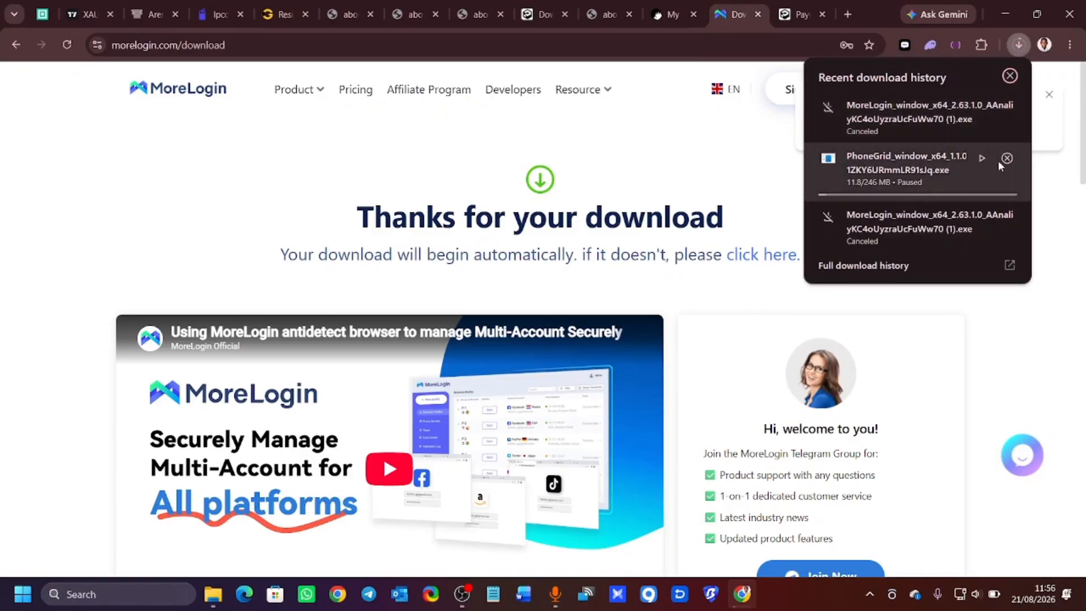
{"action": "left_click", "coordinate": [1007, 158]}
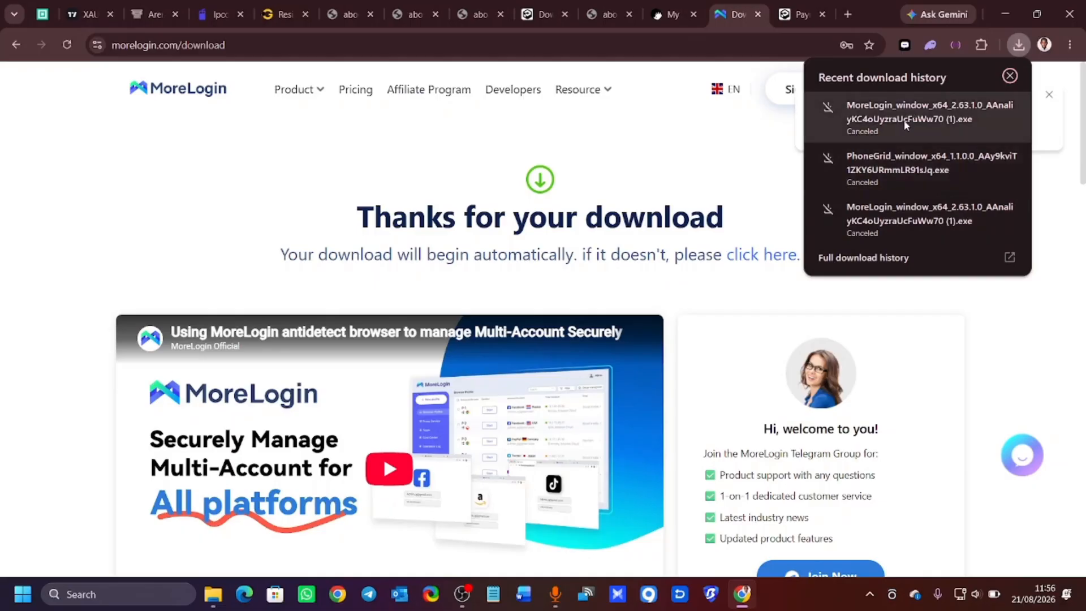
{"action": "left_click", "coordinate": [1008, 14]}
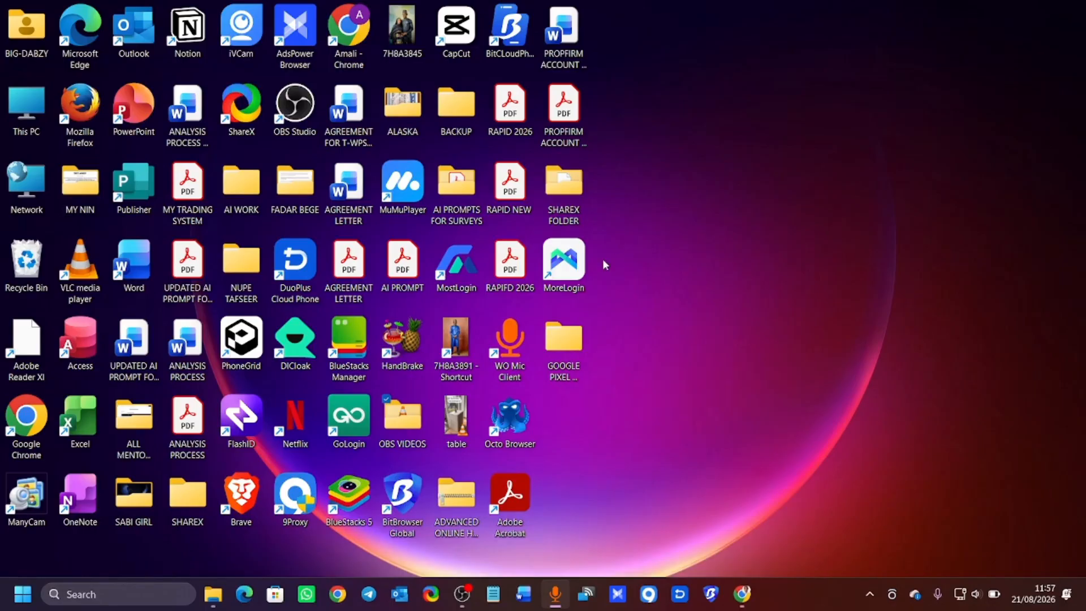
Launch MoreLogin from its desktop shortcut to list the uk and US ACCOUNT profiles.
{"action": "left_click", "coordinate": [578, 274]}
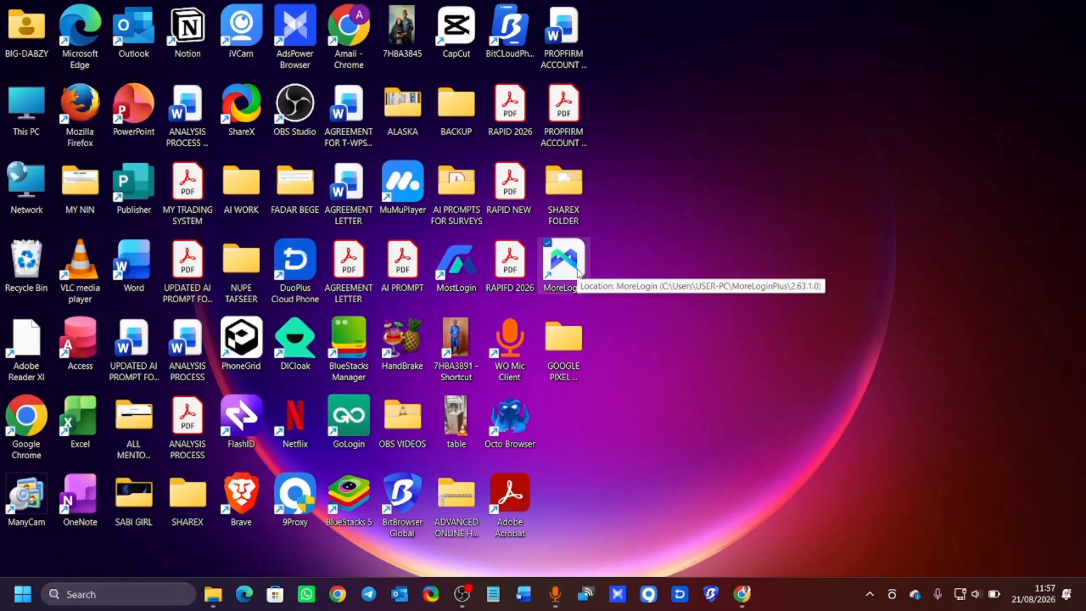
{"action": "double_click", "coordinate": [578, 273]}
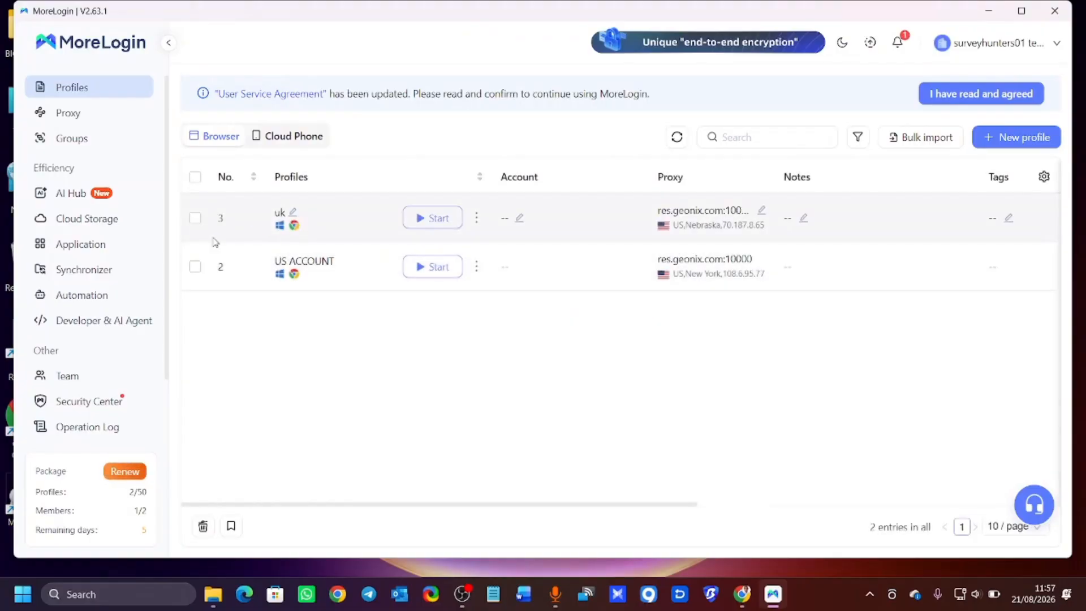
Select the uk and US ACCOUNT profiles and check the trash of deleted profiles.
{"action": "left_click", "coordinate": [195, 267]}
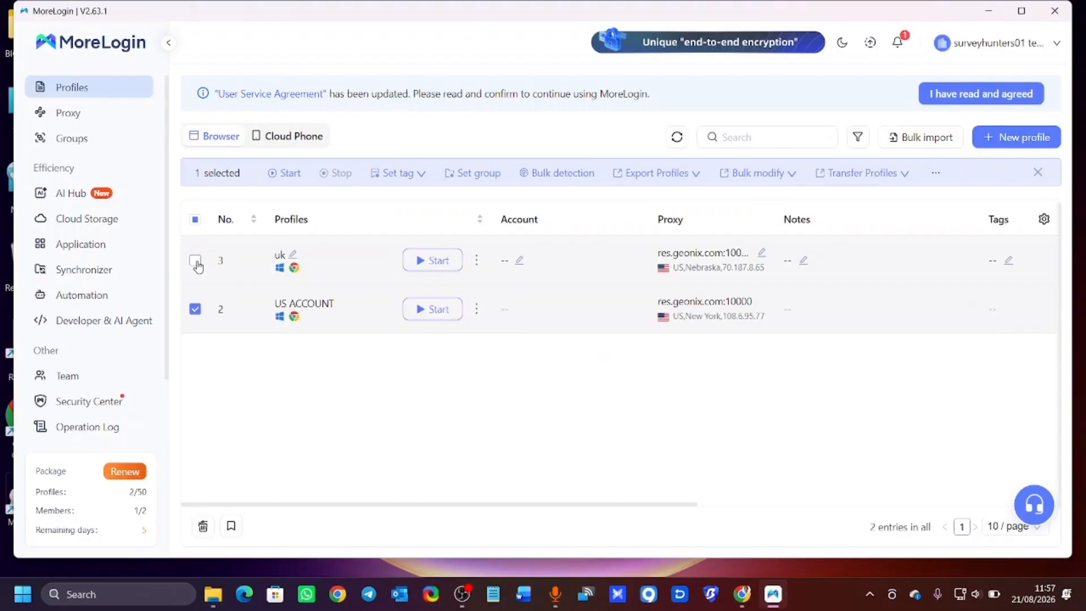
{"action": "left_click", "coordinate": [194, 260]}
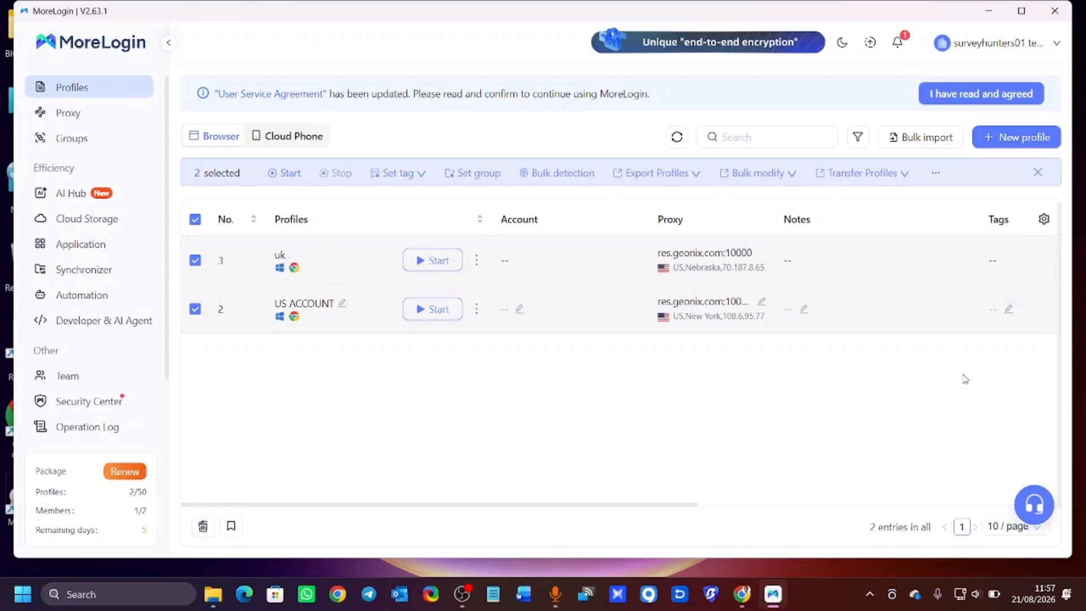
{"action": "left_click", "coordinate": [202, 526]}
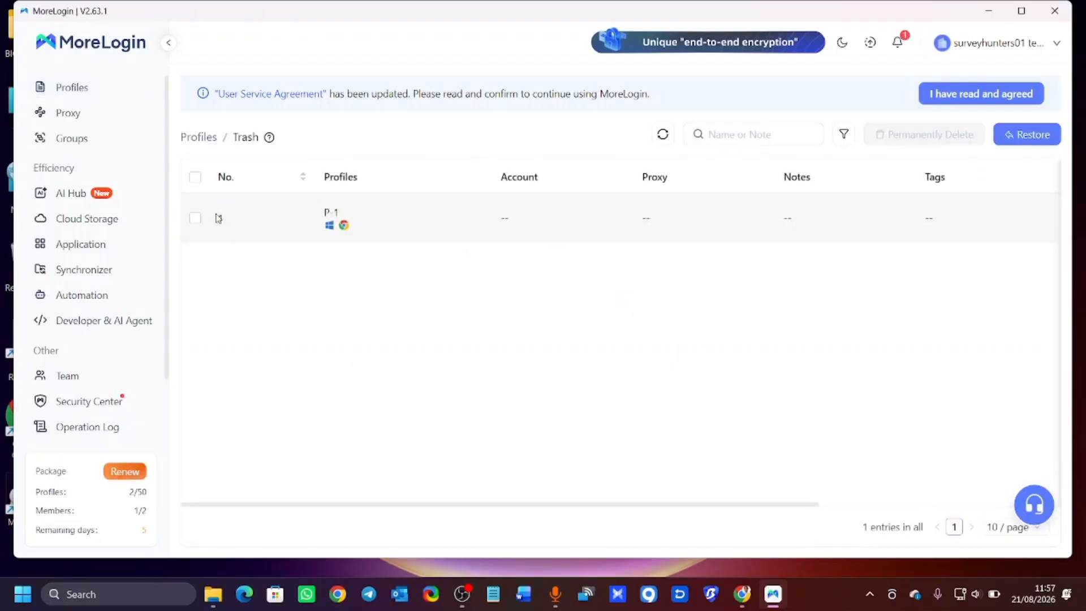
{"action": "left_click", "coordinate": [73, 89]}
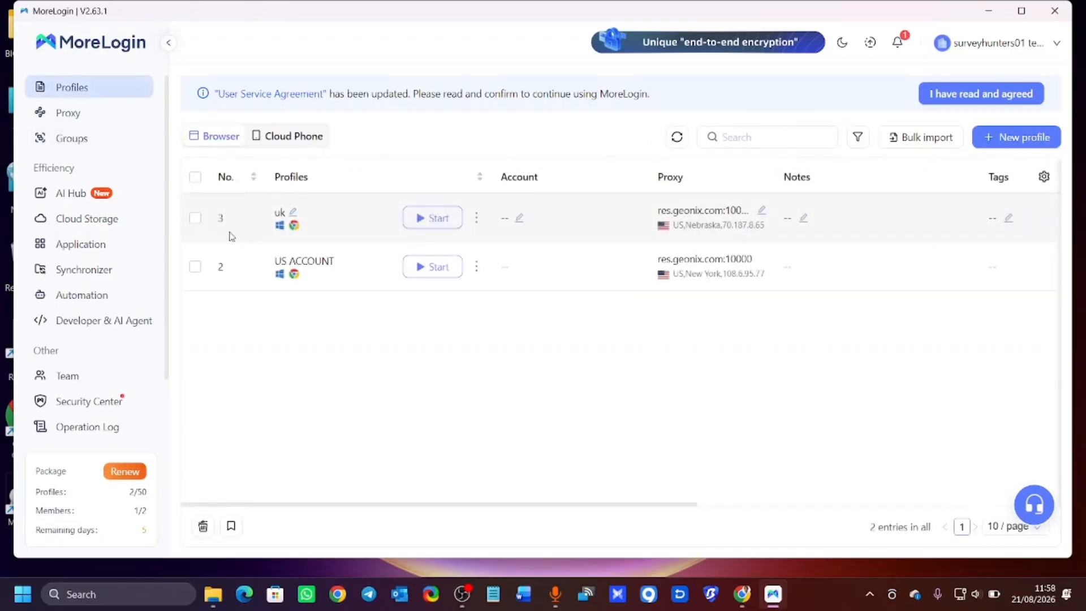
Delete the uk and US ACCOUNT profiles, confirming each deletion.
{"action": "left_click", "coordinate": [477, 218]}
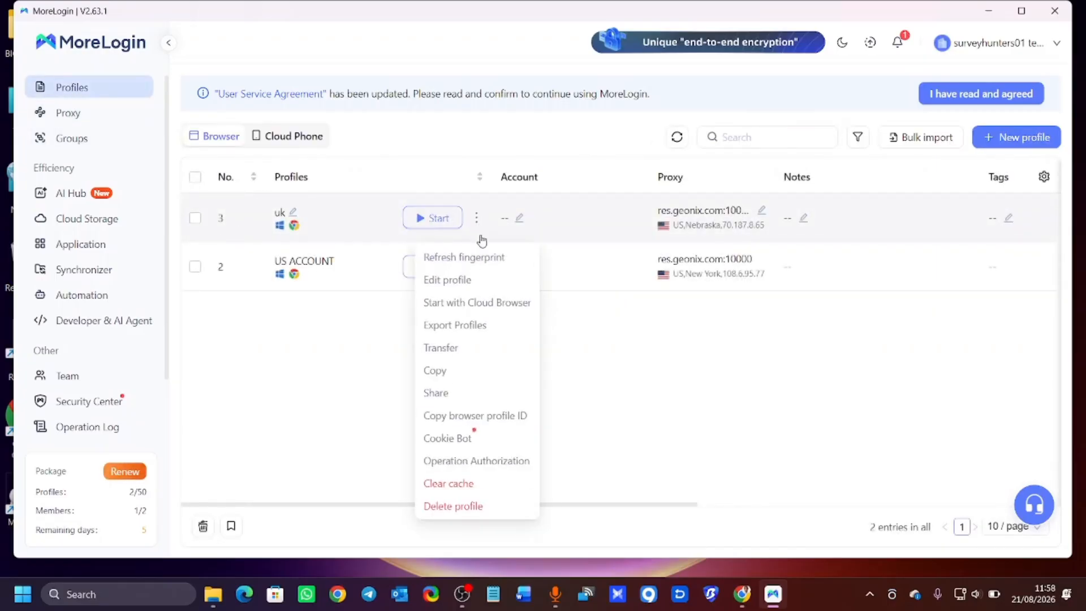
{"action": "left_click", "coordinate": [465, 505]}
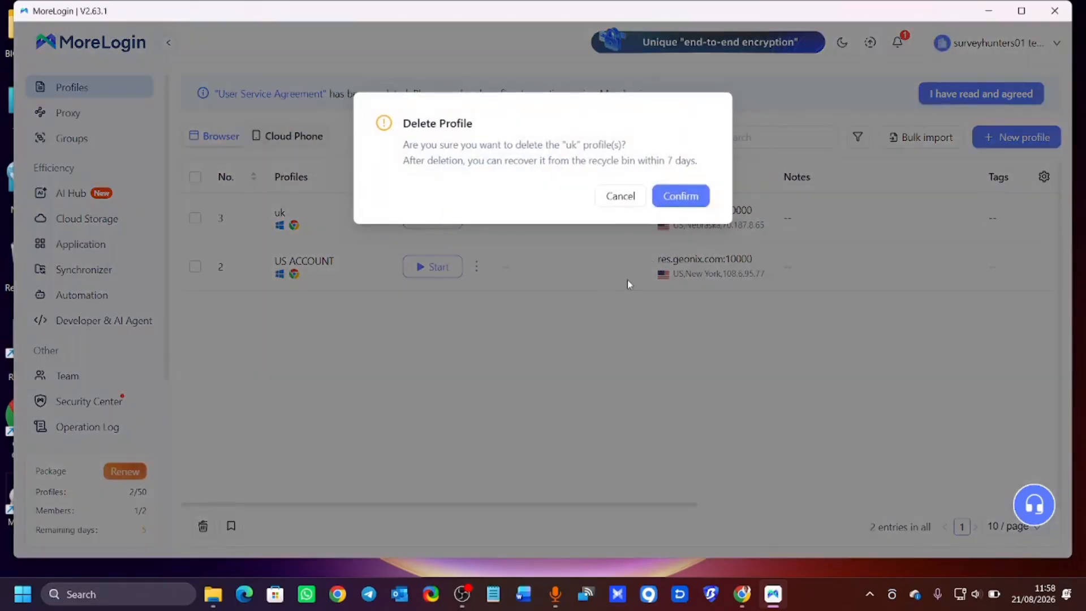
{"action": "left_click", "coordinate": [682, 196]}
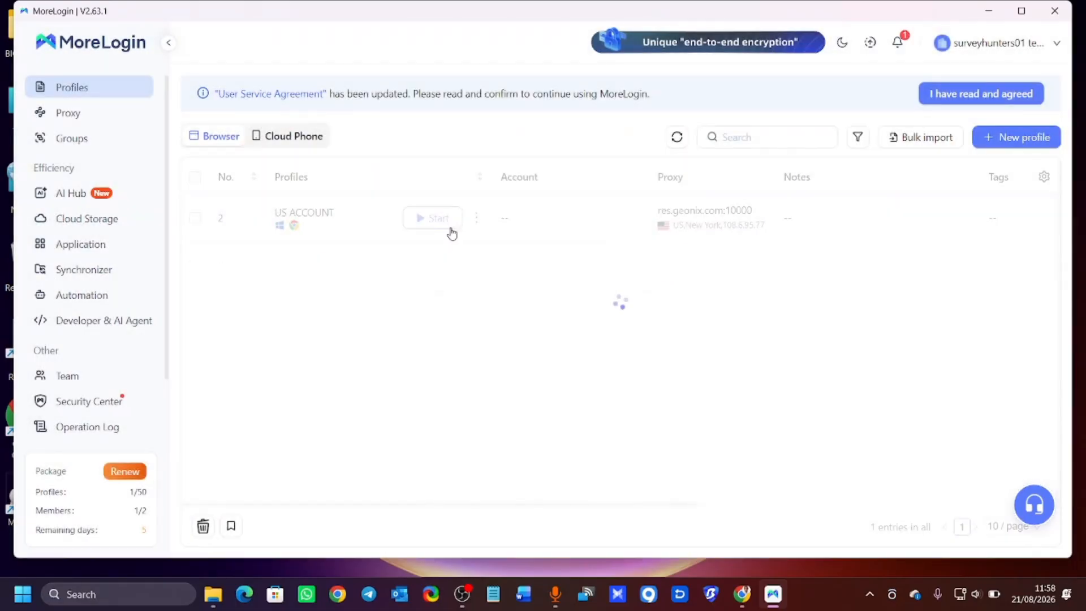
{"action": "left_click", "coordinate": [476, 218]}
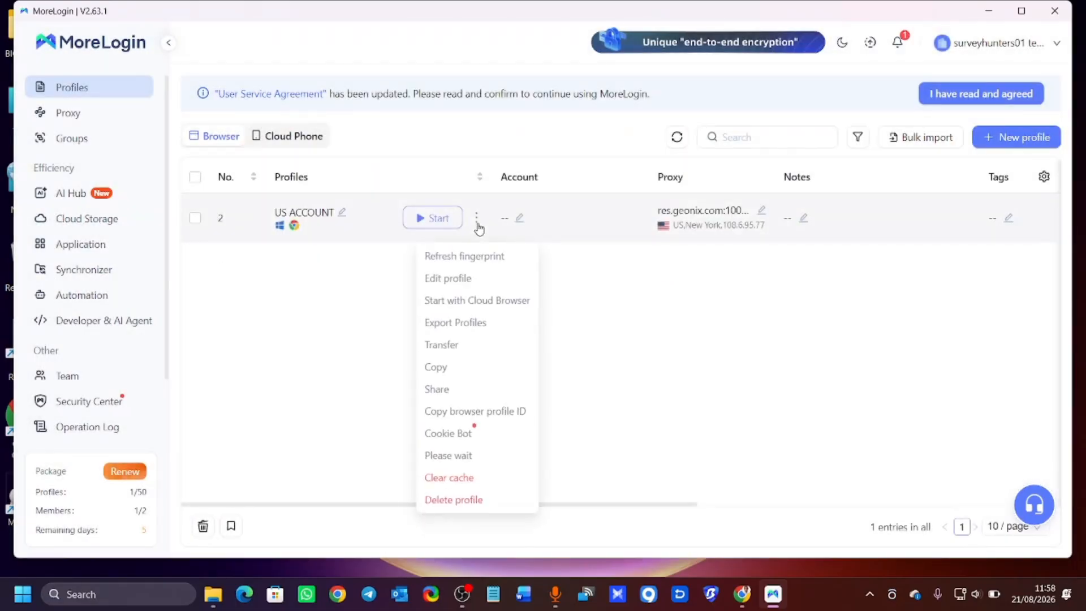
{"action": "left_click", "coordinate": [470, 501]}
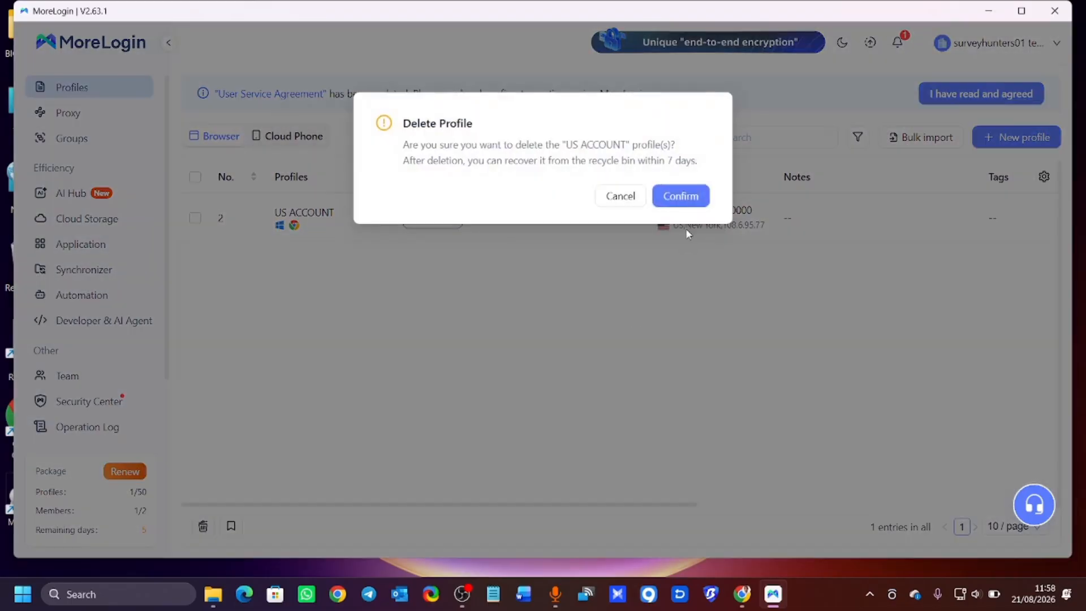
{"action": "left_click", "coordinate": [681, 196]}
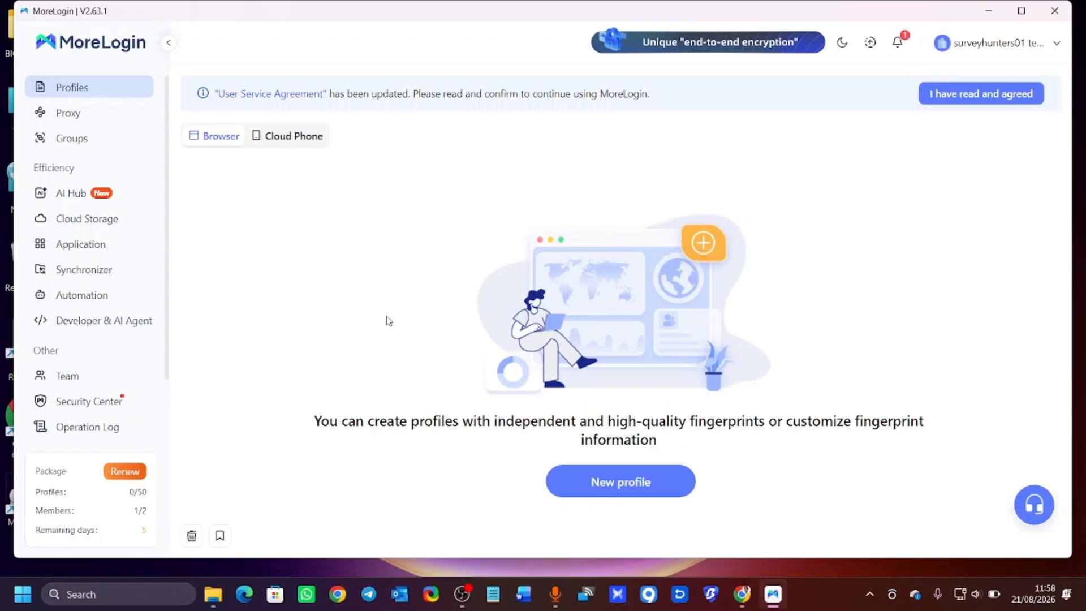
Maximise MoreLogin and open the new browser profile form, prefilled as P-4 on Chrome and Windows.
{"action": "left_click", "coordinate": [1021, 10]}
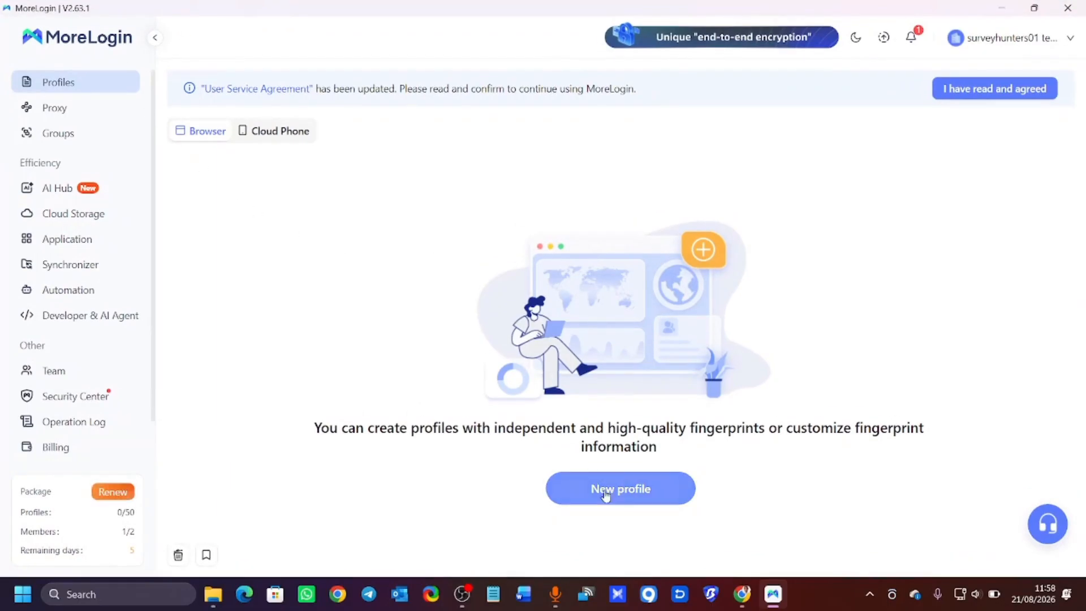
{"action": "left_click", "coordinate": [630, 502]}
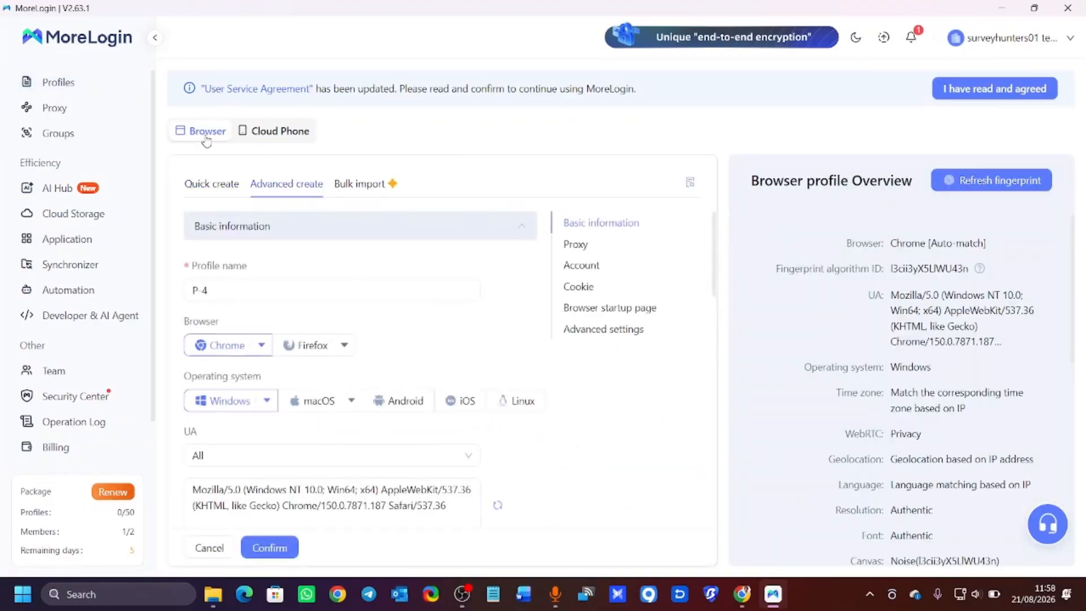
{"action": "left_click", "coordinate": [273, 132]}
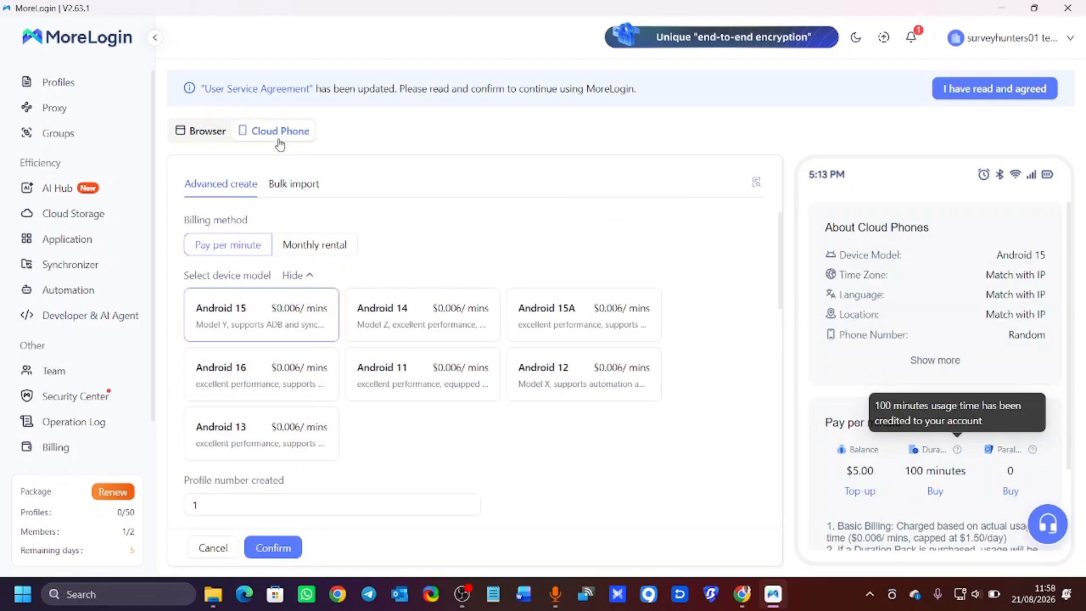
{"action": "left_click", "coordinate": [198, 139]}
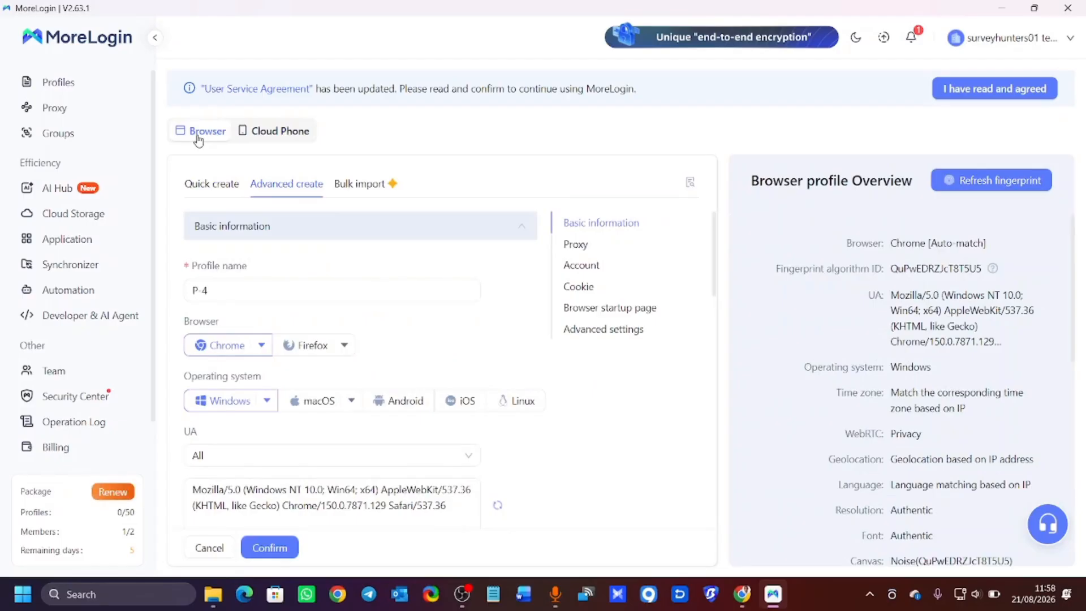
{"action": "scroll", "coordinate": [243, 229], "scroll_direction": "down", "scroll_amount": 3}
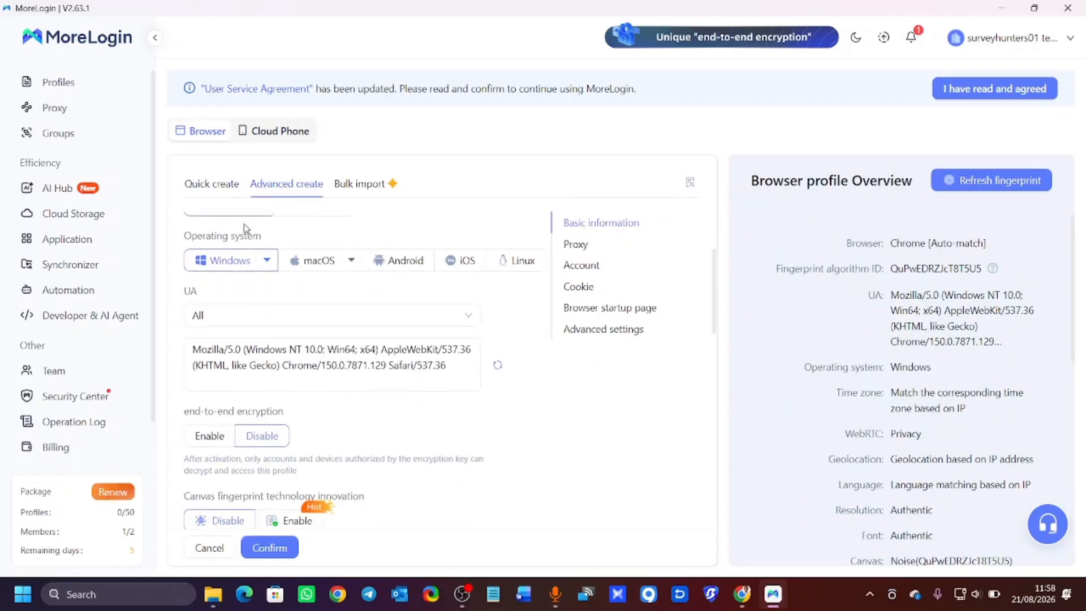
{"action": "scroll", "coordinate": [244, 228], "scroll_direction": "up", "scroll_amount": 3}
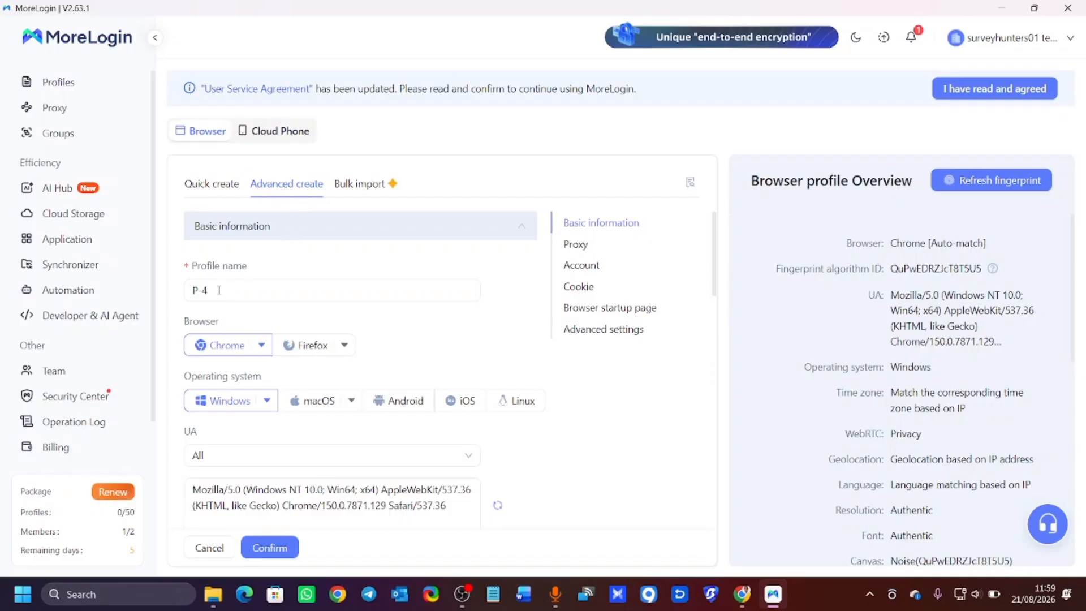
{"action": "left_click", "coordinate": [217, 291]}
{"action": "key", "text": "BackSpace"}
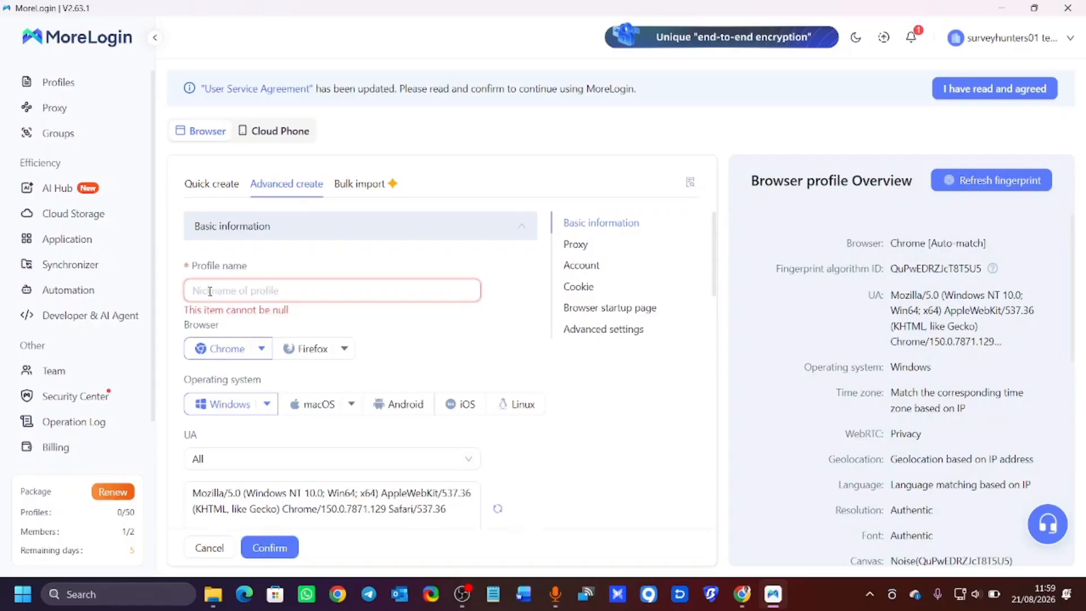
{"action": "type", "text": "S"}
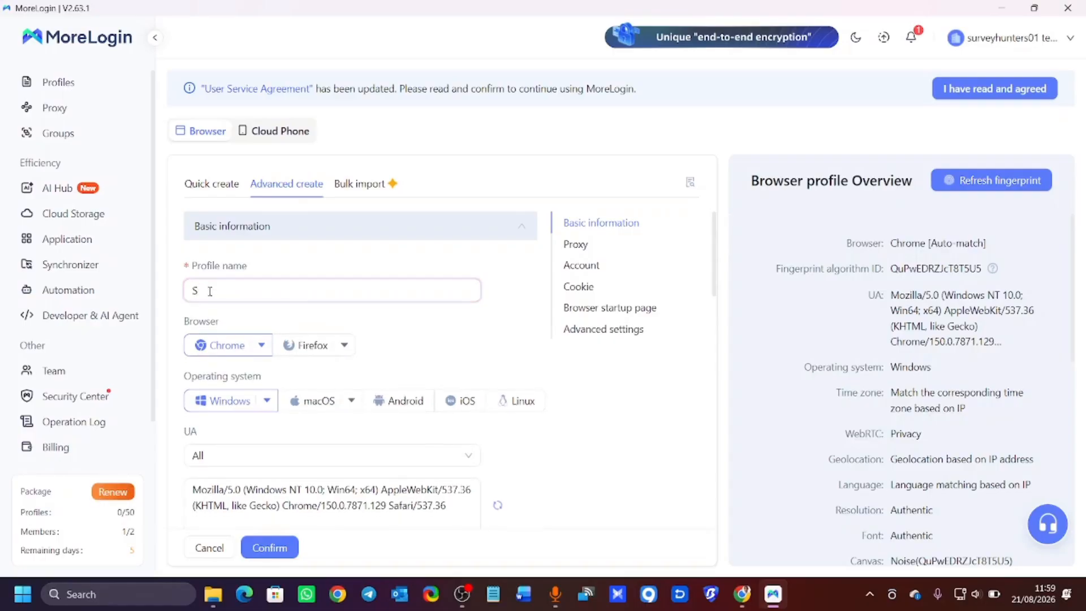
{"action": "key", "text": "BackSpace"}
{"action": "type", "text": "ATTAPOLL"}
{"action": "scroll", "coordinate": [274, 348], "scroll_direction": "down", "scroll_amount": 3}
{"action": "scroll", "coordinate": [273, 347], "scroll_direction": "up", "scroll_amount": 3}
{"action": "scroll", "coordinate": [315, 352], "scroll_direction": "down", "scroll_amount": 1}
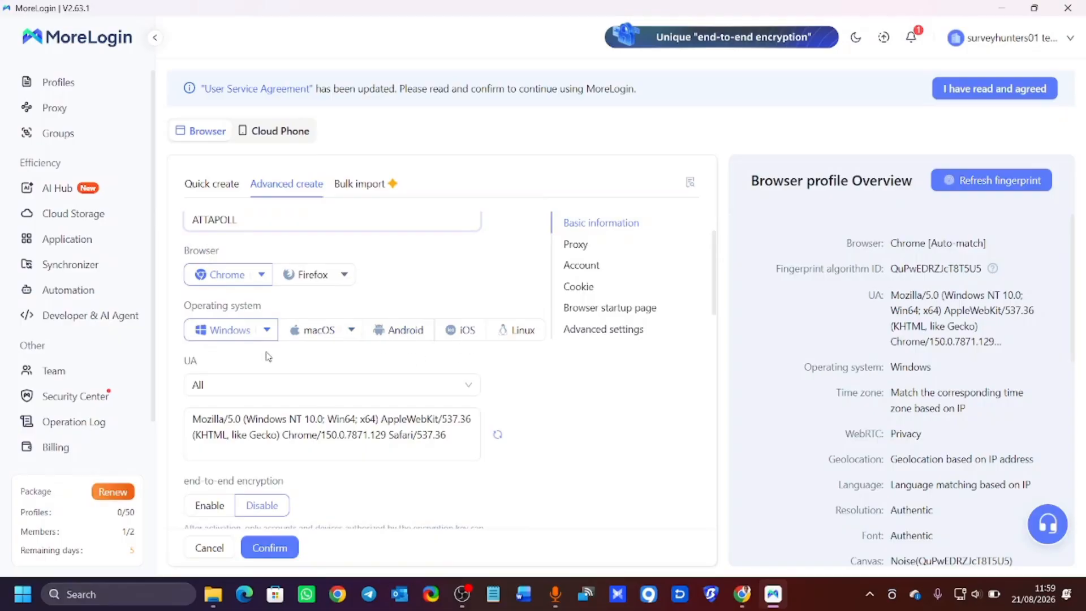
{"action": "scroll", "coordinate": [271, 367], "scroll_direction": "down", "scroll_amount": 5}
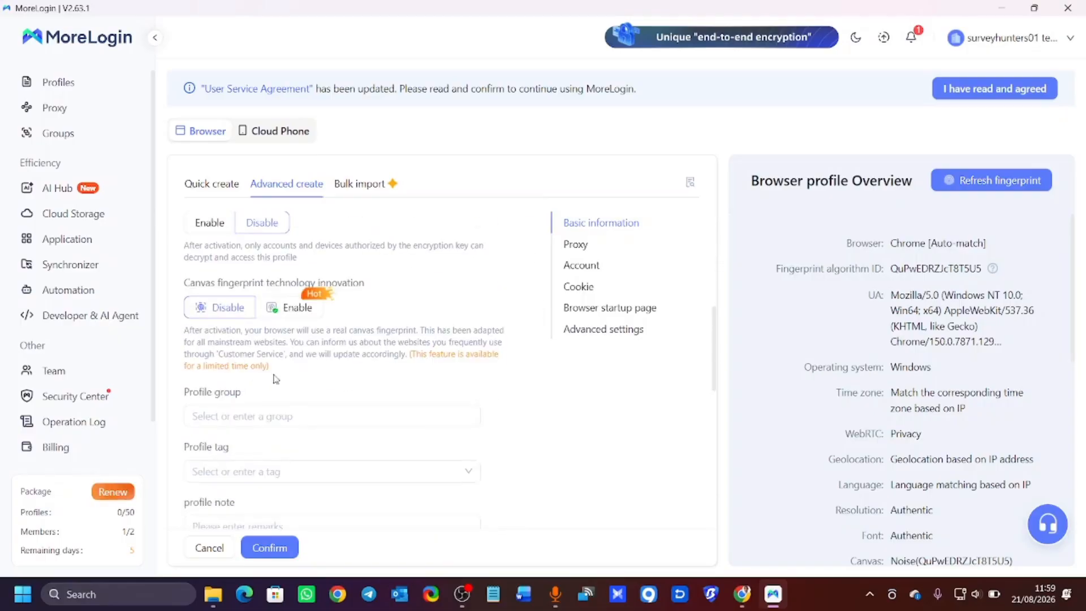
{"action": "scroll", "coordinate": [276, 379], "scroll_direction": "down", "scroll_amount": 3}
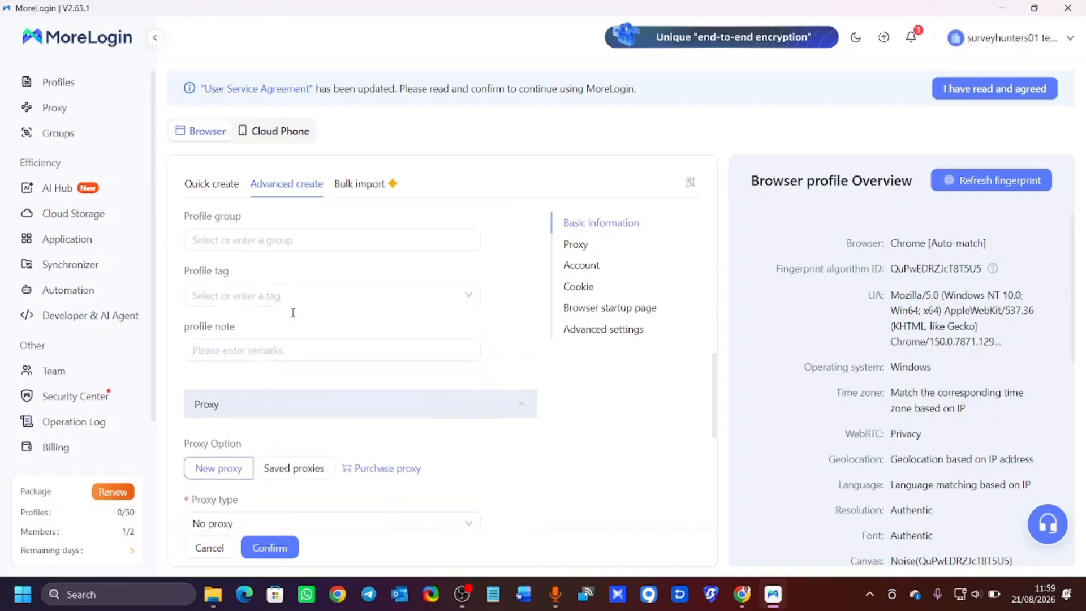
{"action": "scroll", "coordinate": [293, 313], "scroll_direction": "up", "scroll_amount": 2}
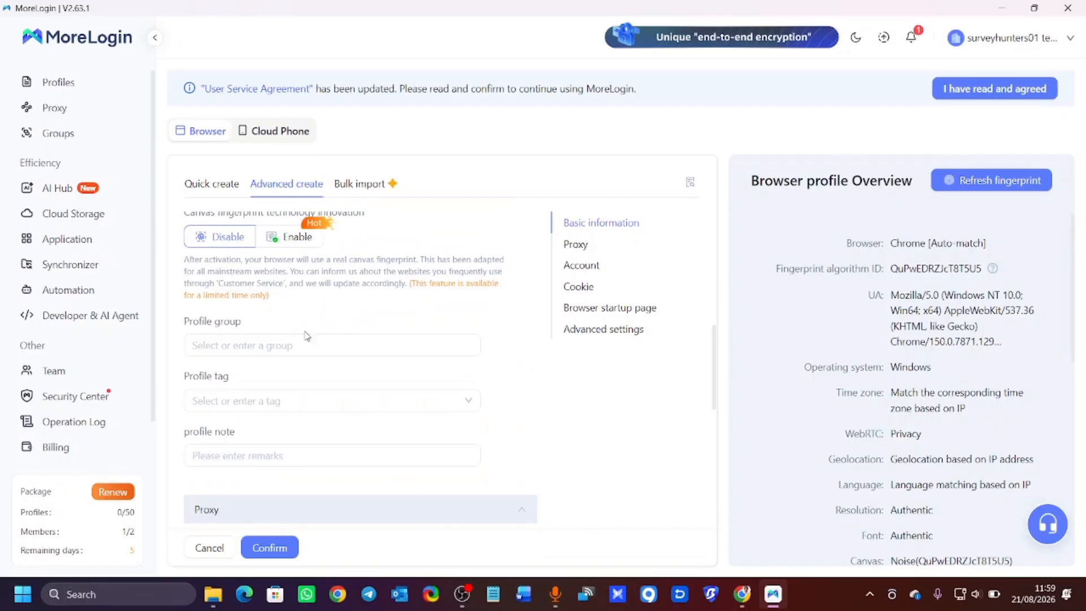
{"action": "scroll", "coordinate": [306, 335], "scroll_direction": "down", "scroll_amount": 3}
{"action": "scroll", "coordinate": [267, 353], "scroll_direction": "up", "scroll_amount": 1}
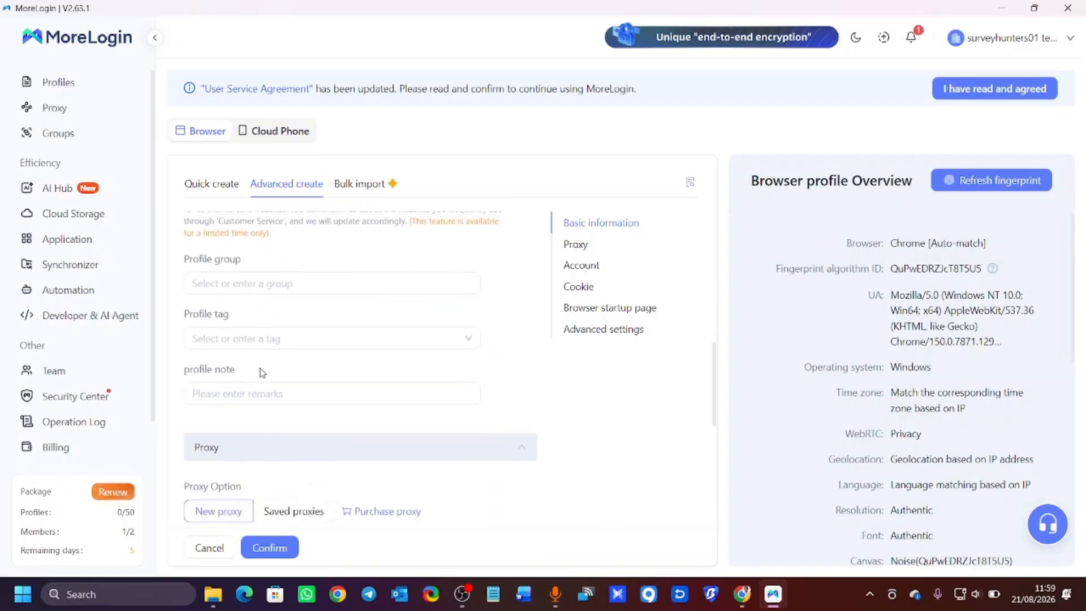
{"action": "scroll", "coordinate": [261, 372], "scroll_direction": "down", "scroll_amount": 3}
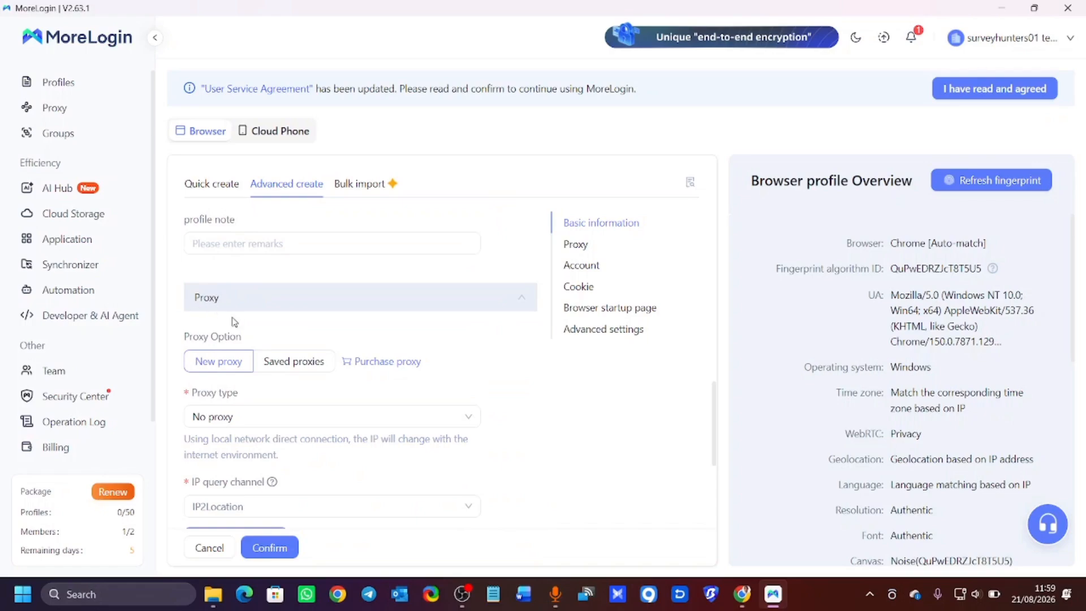
Set the new profile's proxy type to Socks5.
{"action": "scroll", "coordinate": [233, 319], "scroll_direction": "down", "scroll_amount": 1}
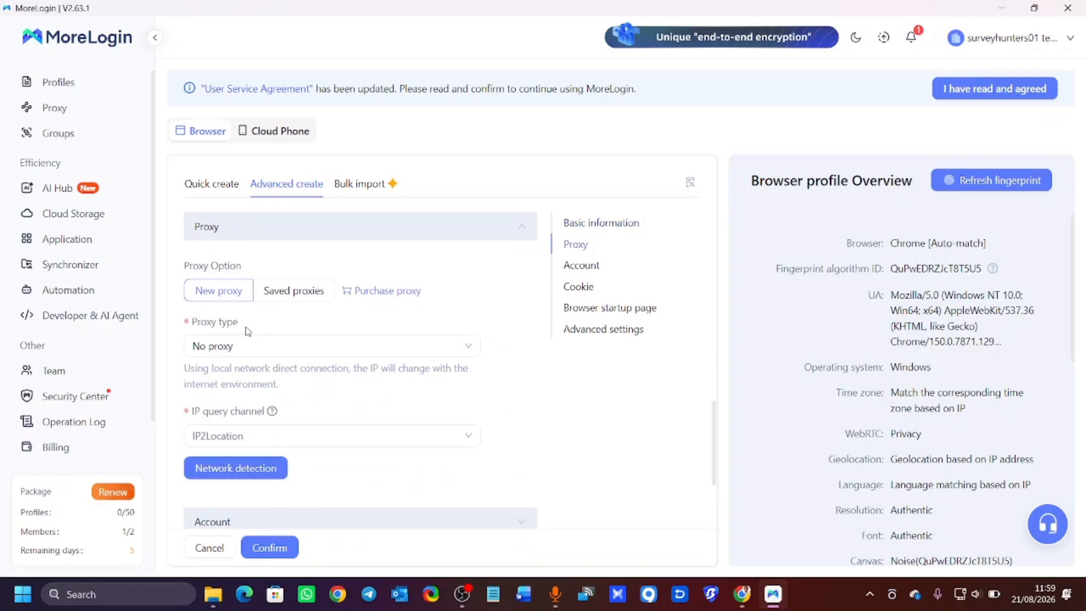
{"action": "scroll", "coordinate": [248, 327], "scroll_direction": "down", "scroll_amount": 1}
{"action": "scroll", "coordinate": [248, 316], "scroll_direction": "up", "scroll_amount": 1}
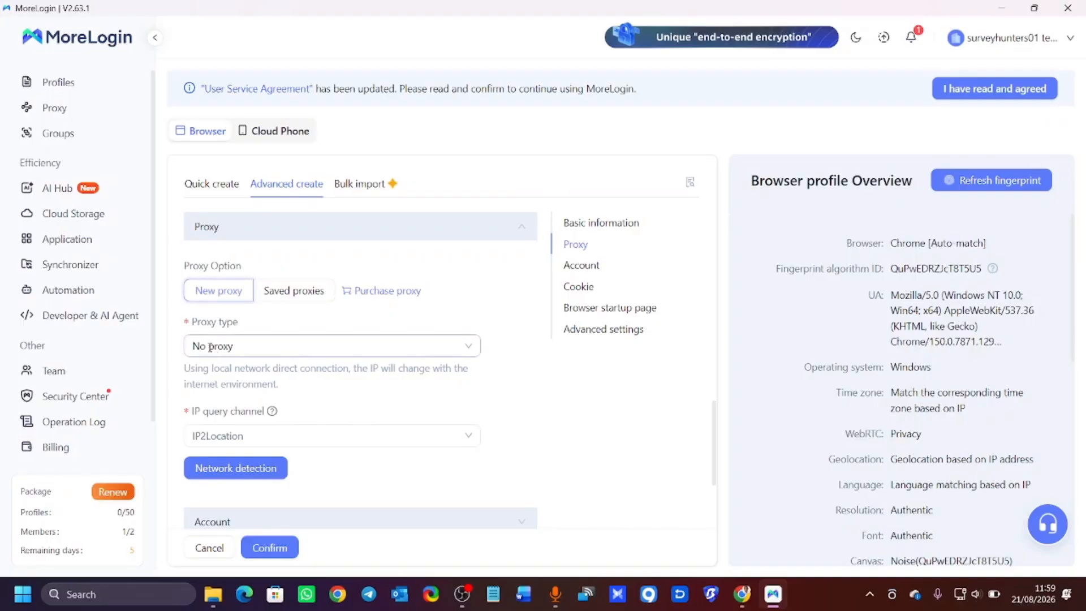
{"action": "left_click", "coordinate": [278, 350]}
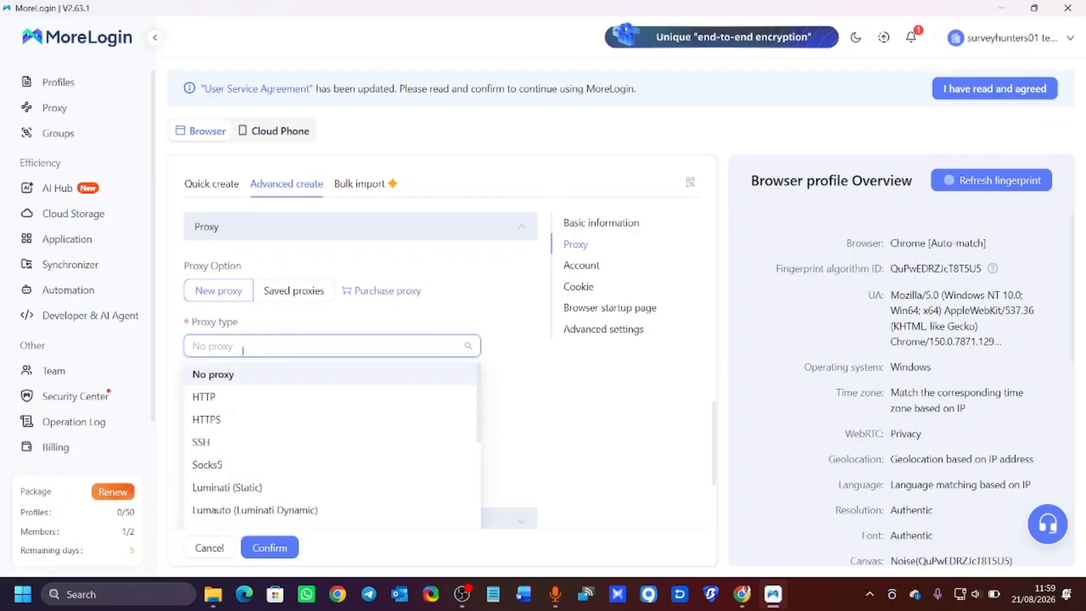
{"action": "left_click", "coordinate": [229, 472]}
Bring the Chrome window with the morelogin.com download page to the front.
{"action": "scroll", "coordinate": [271, 345], "scroll_direction": "down", "scroll_amount": 1}
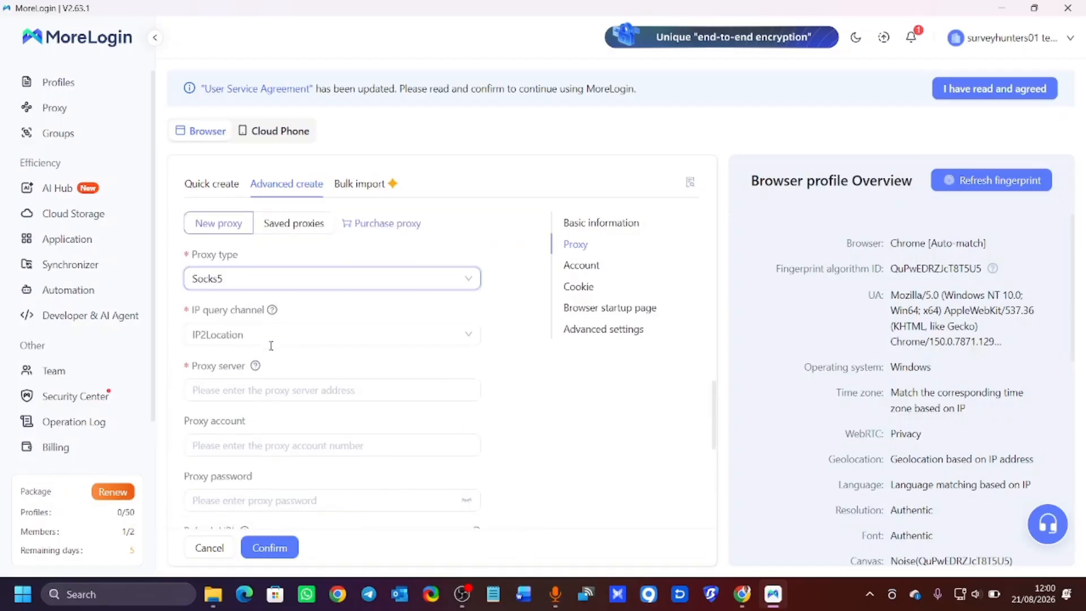
{"action": "scroll", "coordinate": [270, 346], "scroll_direction": "down", "scroll_amount": 1}
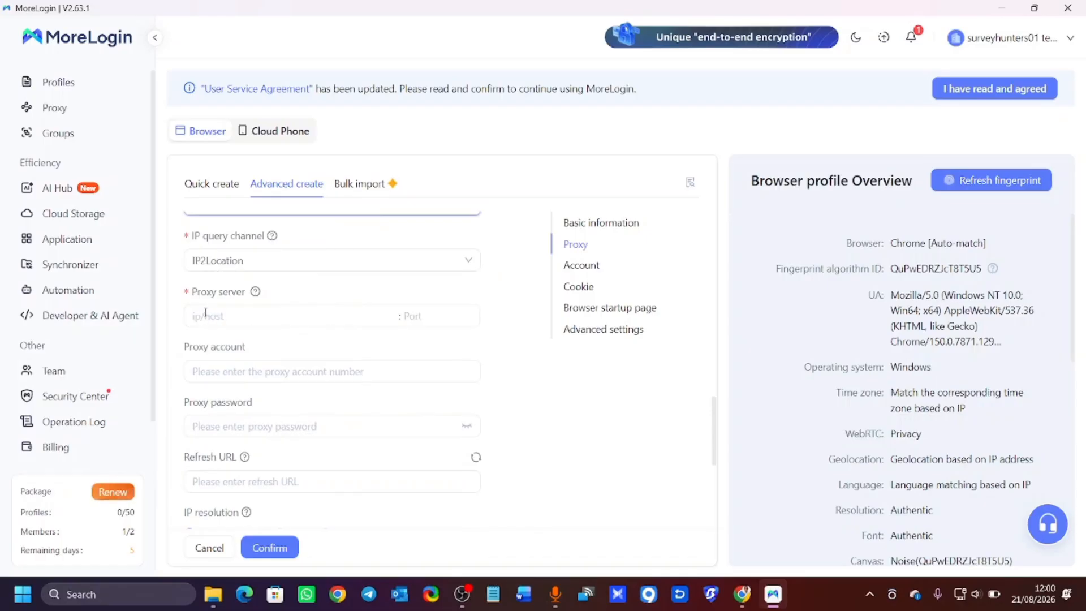
{"action": "left_click", "coordinate": [740, 600]}
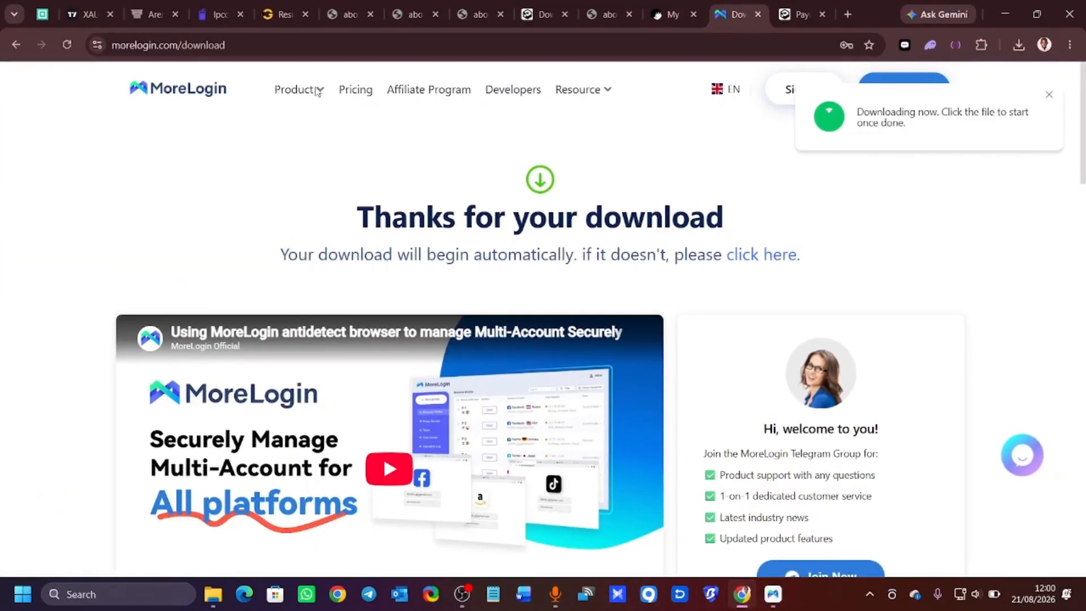
Copy the Newyork residential proxy's full connection string from the Geonix orders page.
{"action": "left_click", "coordinate": [275, 15]}
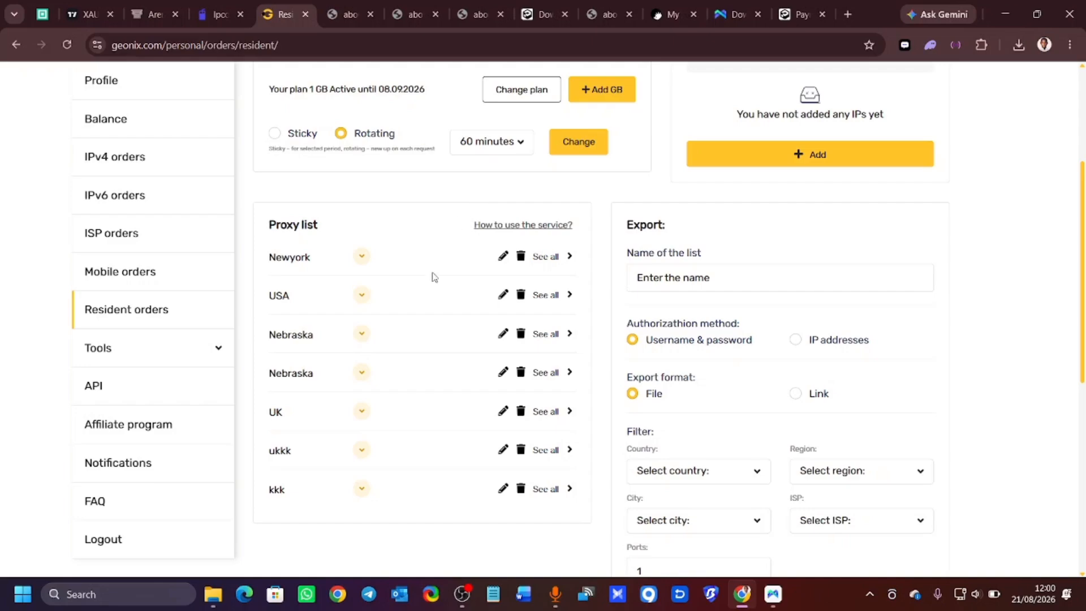
{"action": "scroll", "coordinate": [503, 181], "scroll_direction": "up", "scroll_amount": 3}
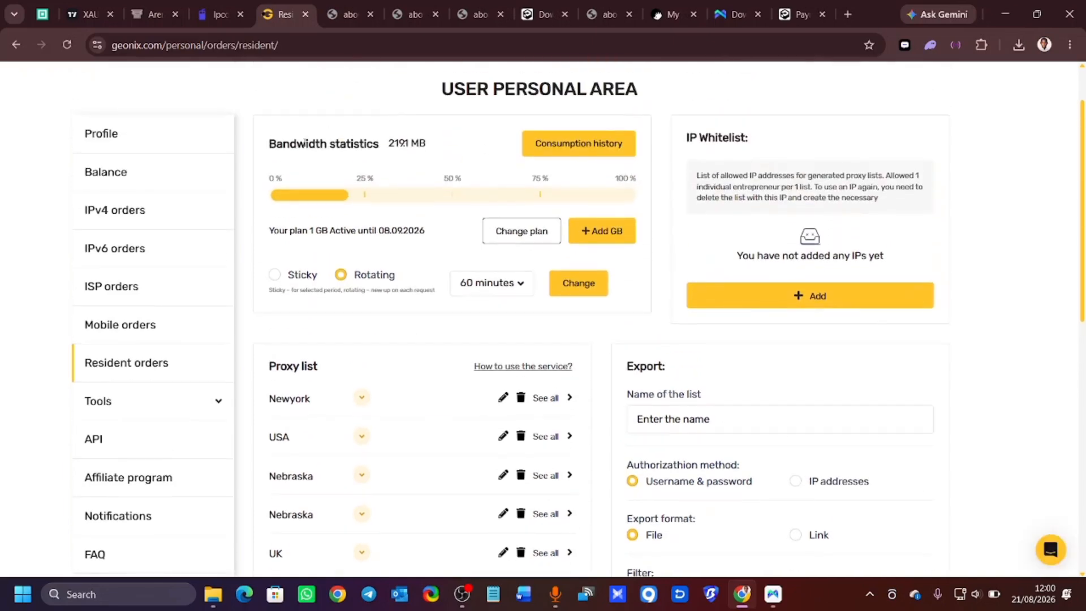
{"action": "scroll", "coordinate": [531, 315], "scroll_direction": "down", "scroll_amount": 3}
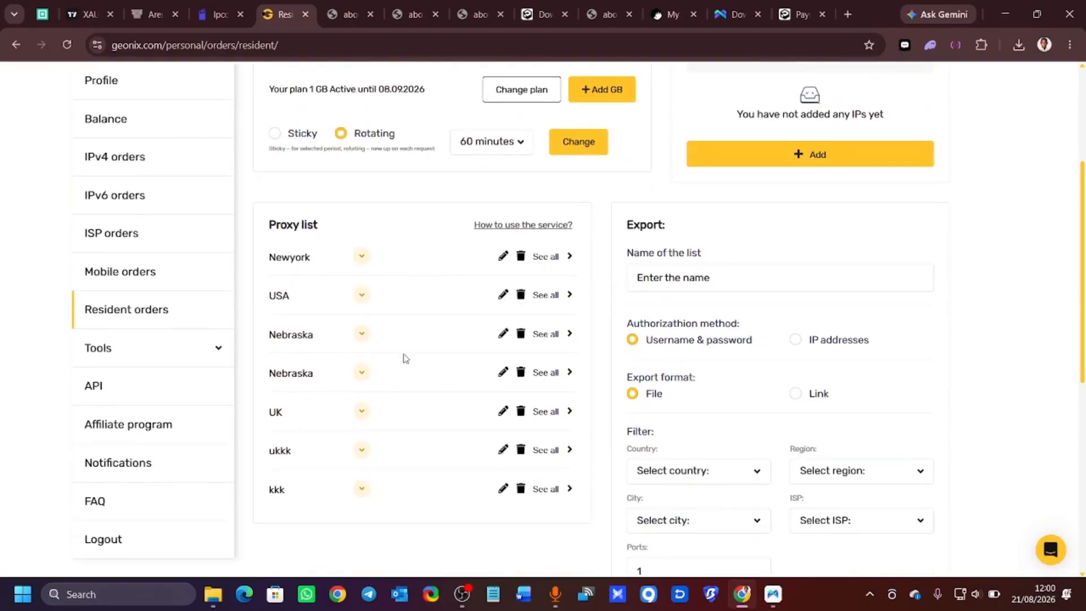
{"action": "left_click", "coordinate": [570, 257]}
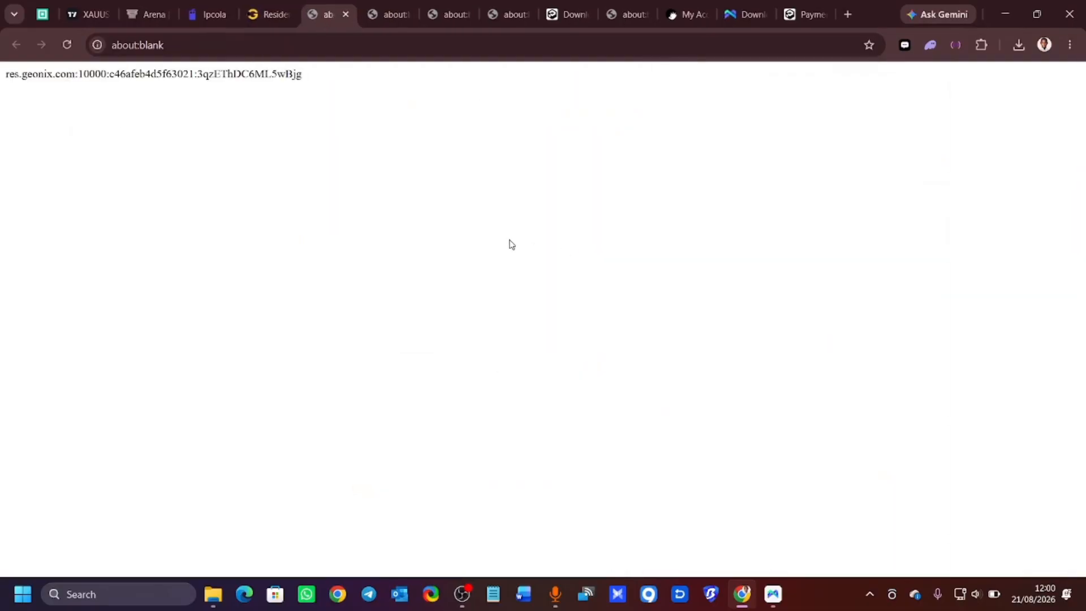
{"action": "left_click_drag", "start_coordinate": [7, 74], "coordinate": [351, 108]}
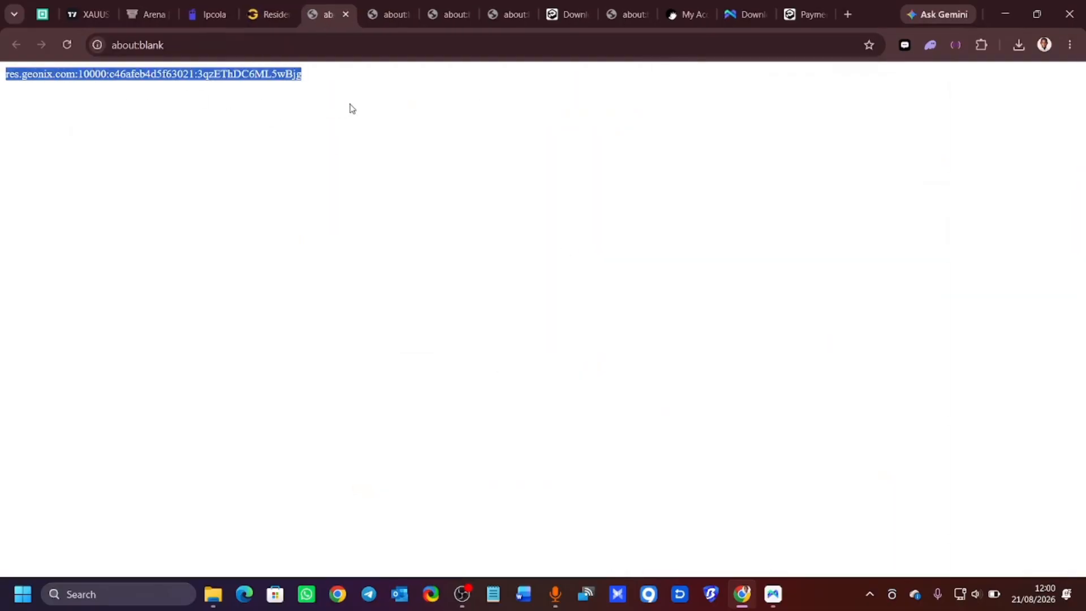
{"action": "right_click", "coordinate": [289, 84]}
{"action": "left_click", "coordinate": [342, 93]}
Paste the Geonix proxy res.geonix.com:10000 with its credentials into the proxy server field.
{"action": "left_click", "coordinate": [1006, 15]}
{"action": "scroll", "coordinate": [215, 267], "scroll_direction": "up", "scroll_amount": 2}
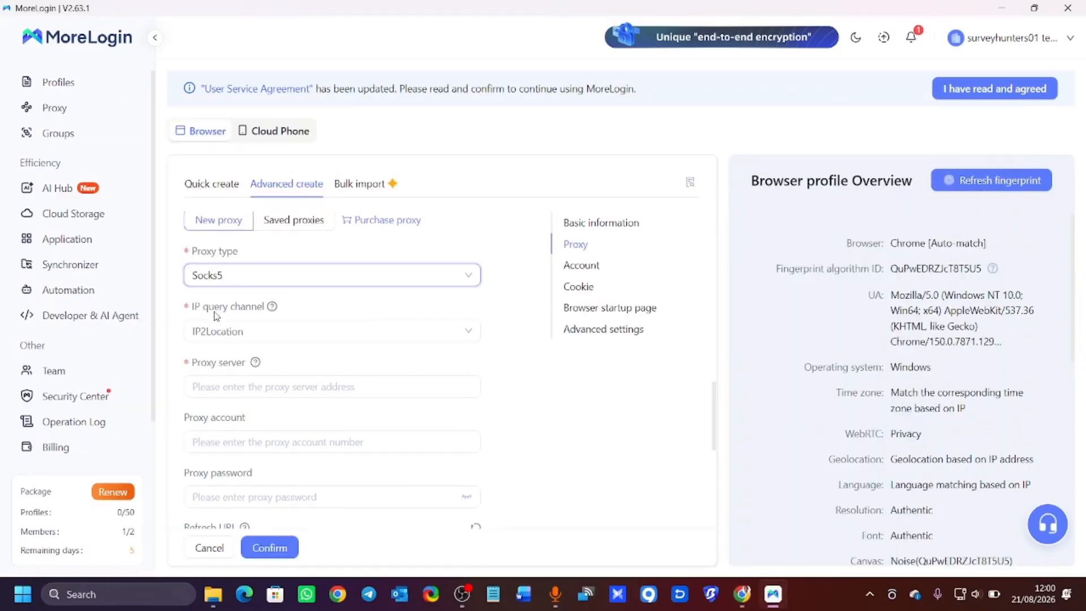
{"action": "left_click", "coordinate": [205, 387]}
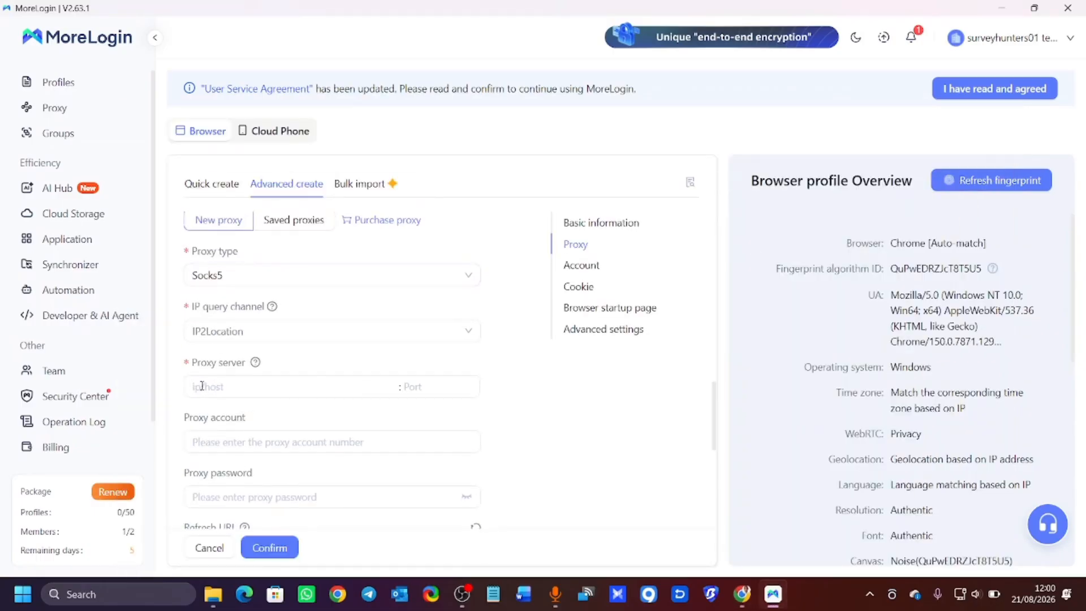
{"action": "key", "text": "ctrl+v"}
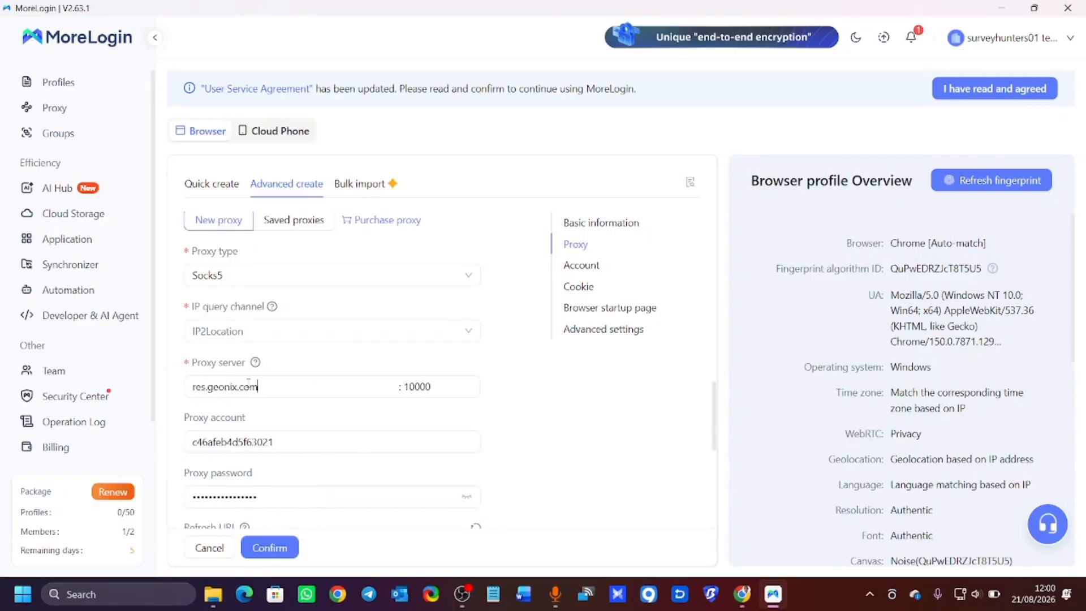
Verify the proxy shows a New York egress IP and create the ATTAPOLL profile.
{"action": "scroll", "coordinate": [294, 375], "scroll_direction": "down", "scroll_amount": 3}
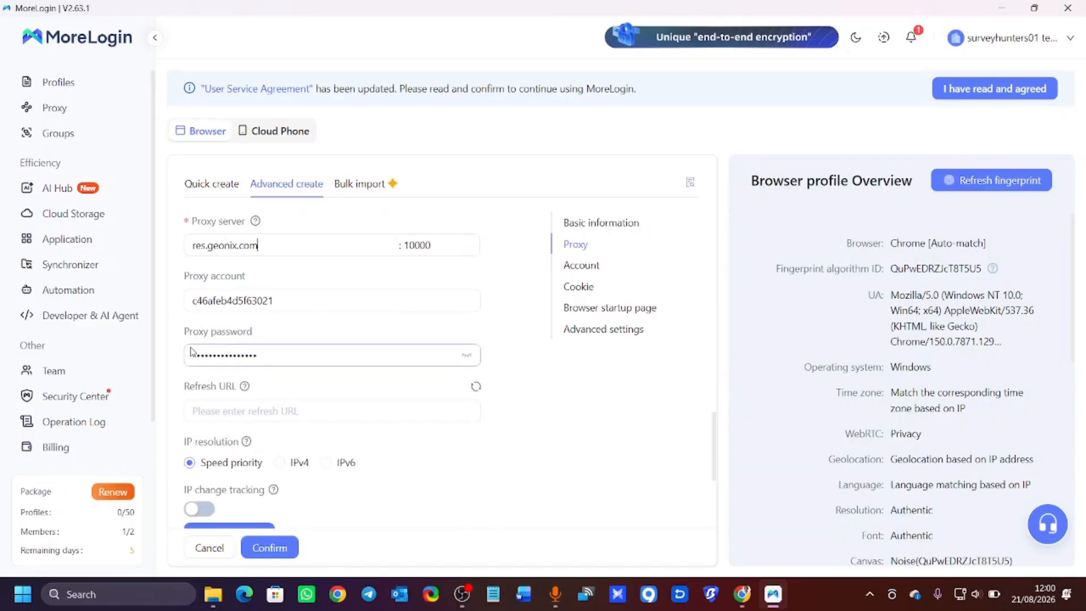
{"action": "scroll", "coordinate": [237, 318], "scroll_direction": "down", "scroll_amount": 1}
{"action": "scroll", "coordinate": [238, 318], "scroll_direction": "down", "scroll_amount": 2}
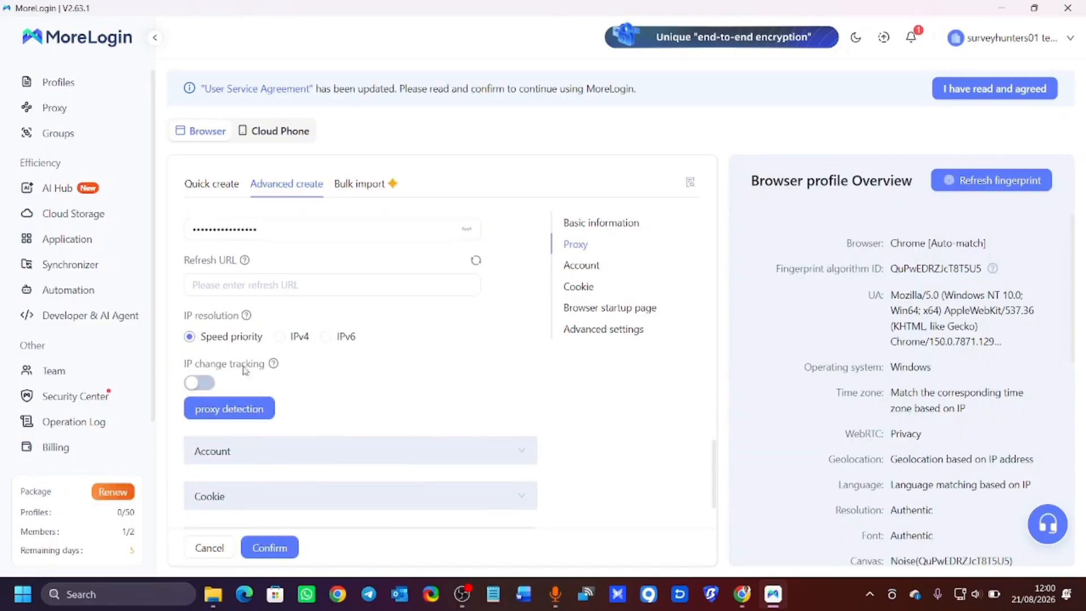
{"action": "left_click", "coordinate": [232, 396]}
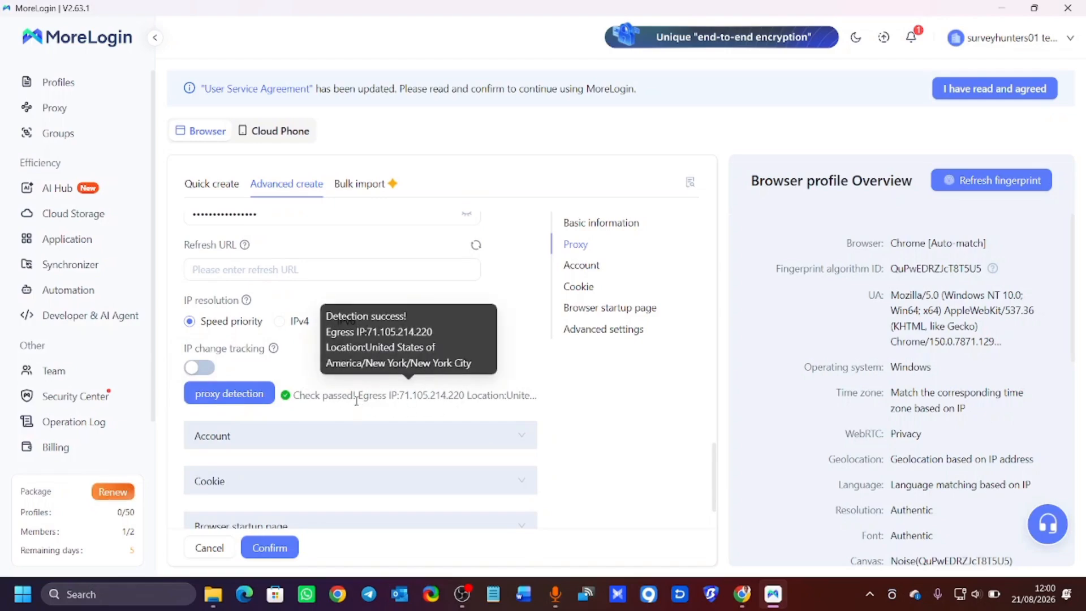
{"action": "scroll", "coordinate": [317, 430], "scroll_direction": "down", "scroll_amount": 2}
{"action": "left_click", "coordinate": [270, 548]}
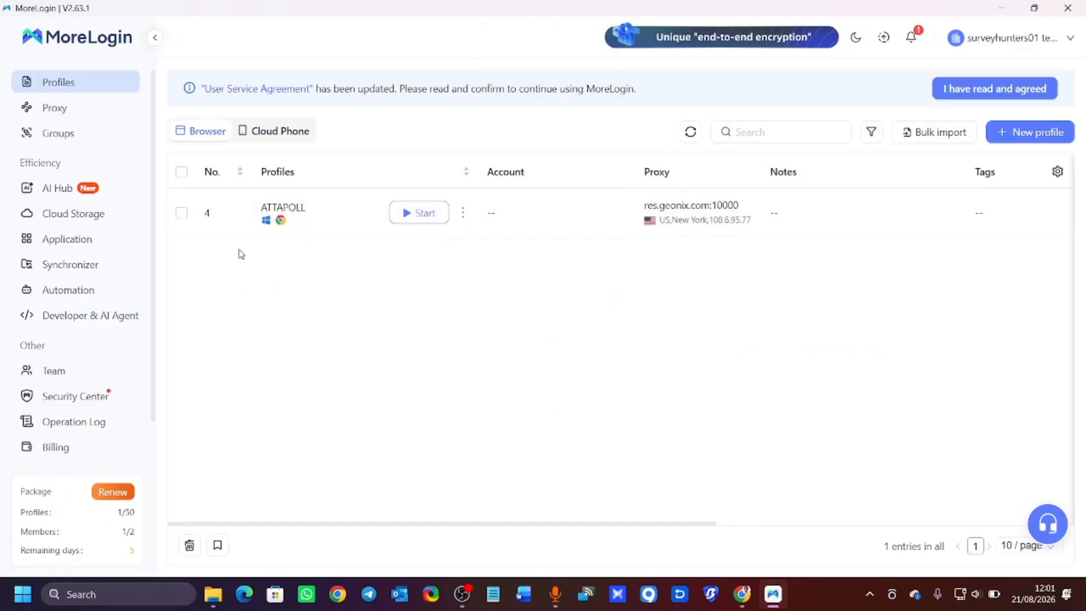
Start another profile named 'ssss' with macOS as its operating system.
{"action": "left_click", "coordinate": [1018, 132]}
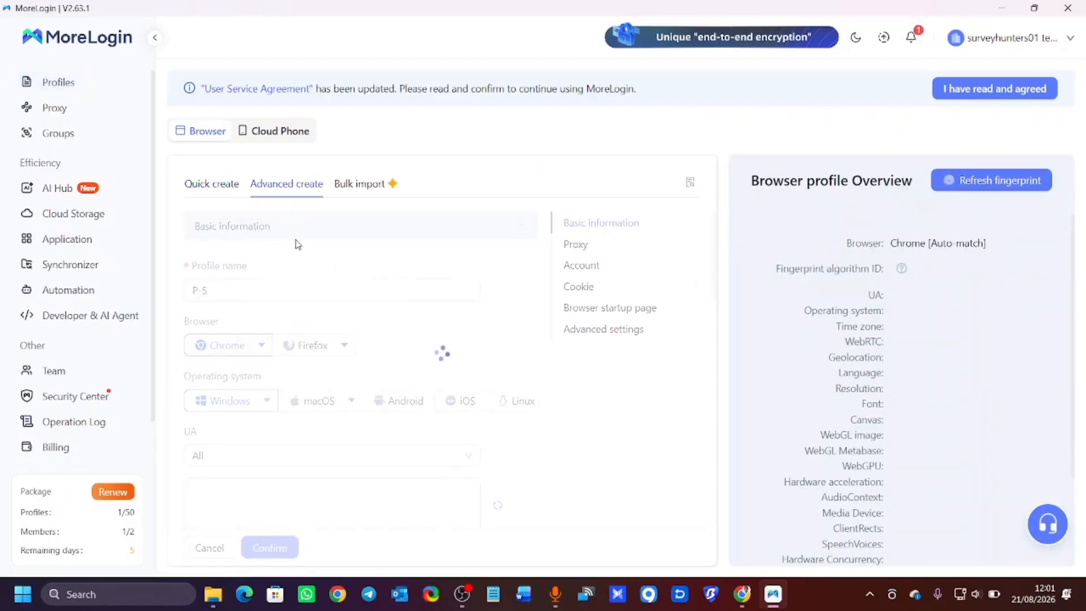
{"action": "left_click", "coordinate": [254, 297]}
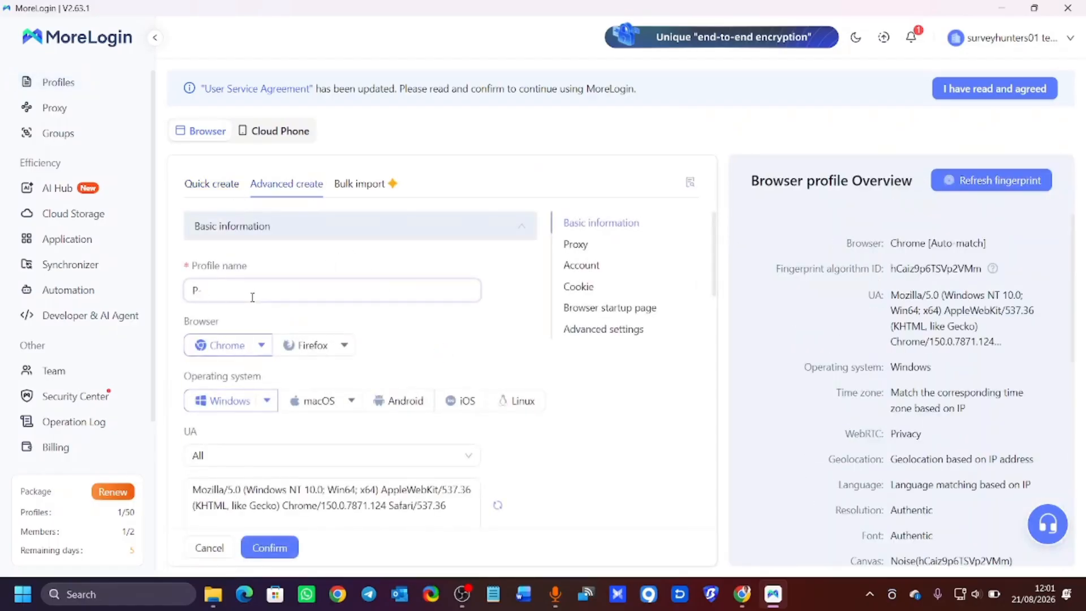
{"action": "key", "text": "BackSpace"}
{"action": "key", "text": "BackSpace"}
{"action": "type", "text": "sssss"}
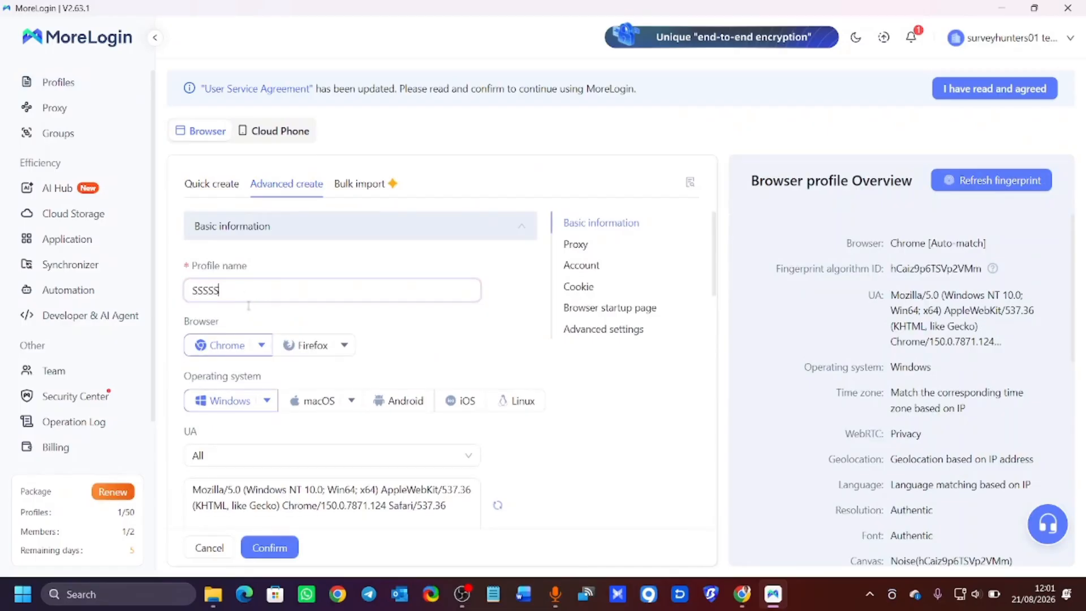
{"action": "scroll", "coordinate": [249, 306], "scroll_direction": "down", "scroll_amount": 3}
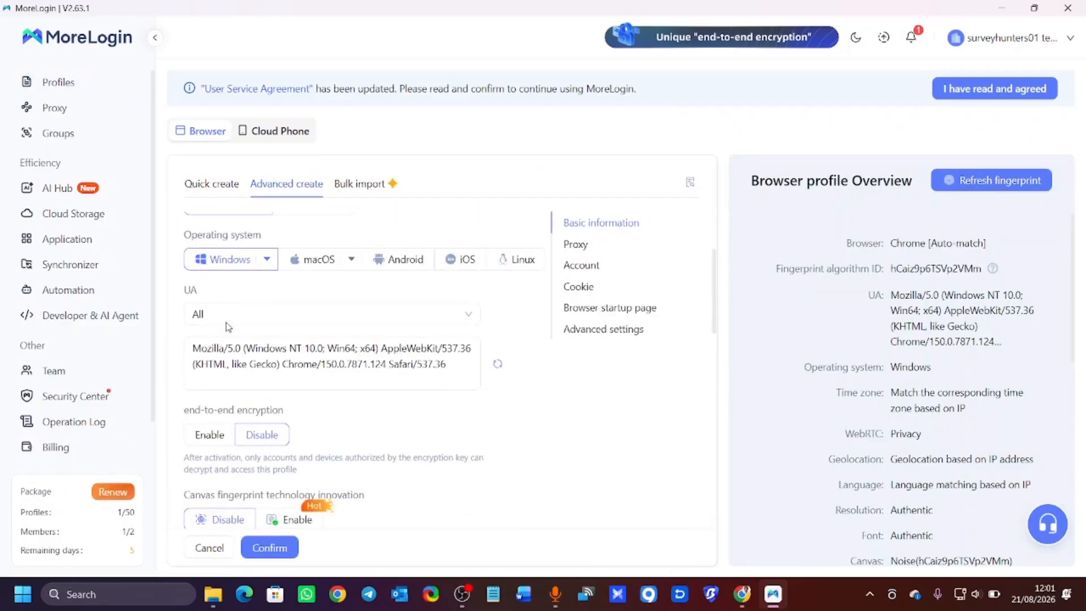
{"action": "left_click", "coordinate": [316, 258]}
Review the proxy type and IP query channel, keeping No proxy and IP2Location.
{"action": "scroll", "coordinate": [291, 367], "scroll_direction": "down", "scroll_amount": 7}
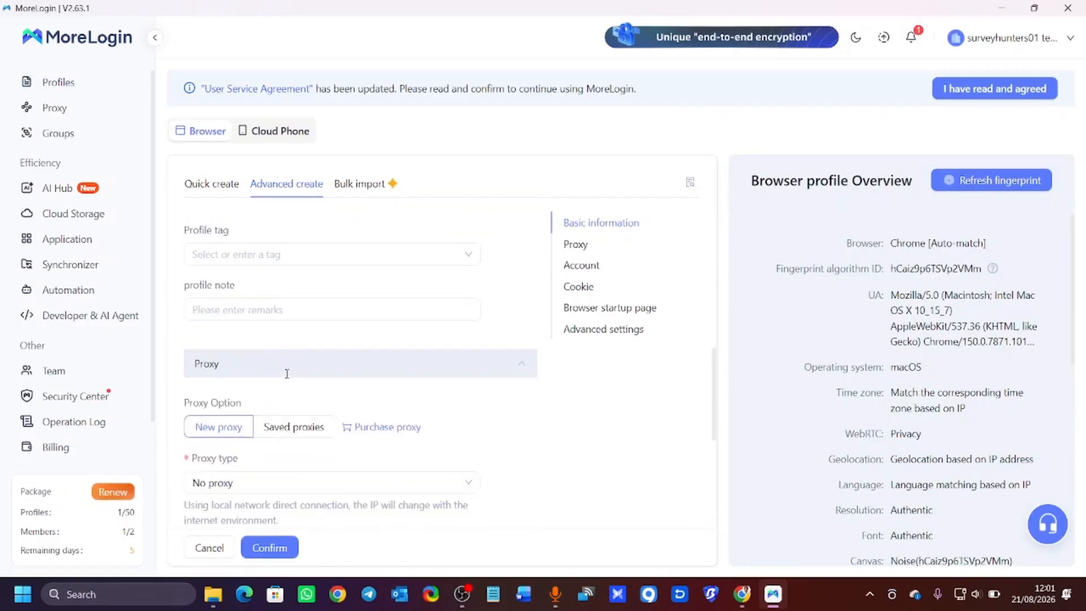
{"action": "scroll", "coordinate": [282, 374], "scroll_direction": "down", "scroll_amount": 1}
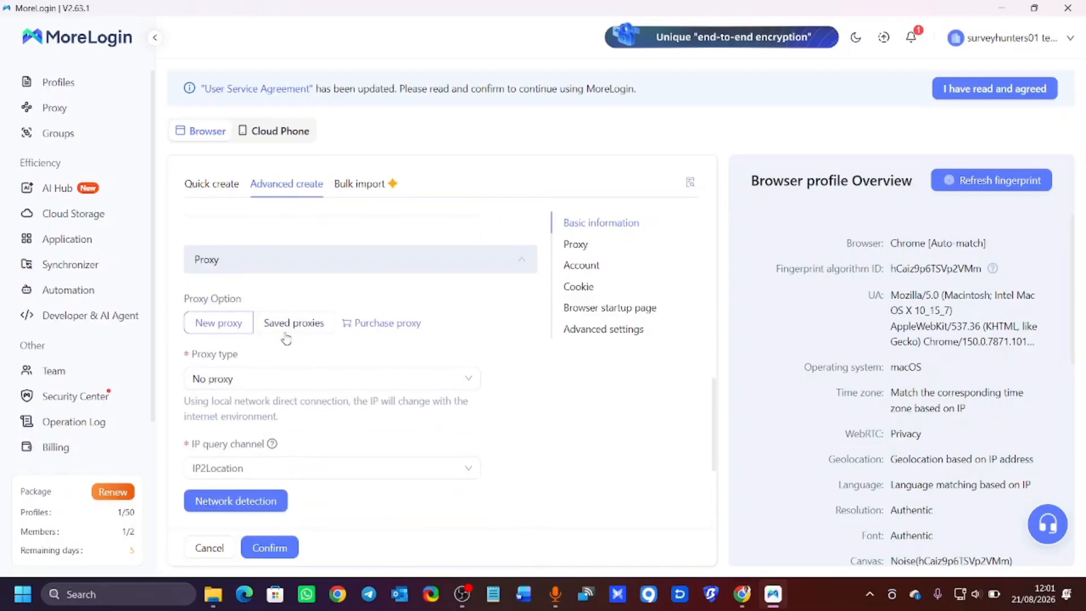
{"action": "scroll", "coordinate": [288, 349], "scroll_direction": "down", "scroll_amount": 2}
{"action": "left_click", "coordinate": [294, 310]}
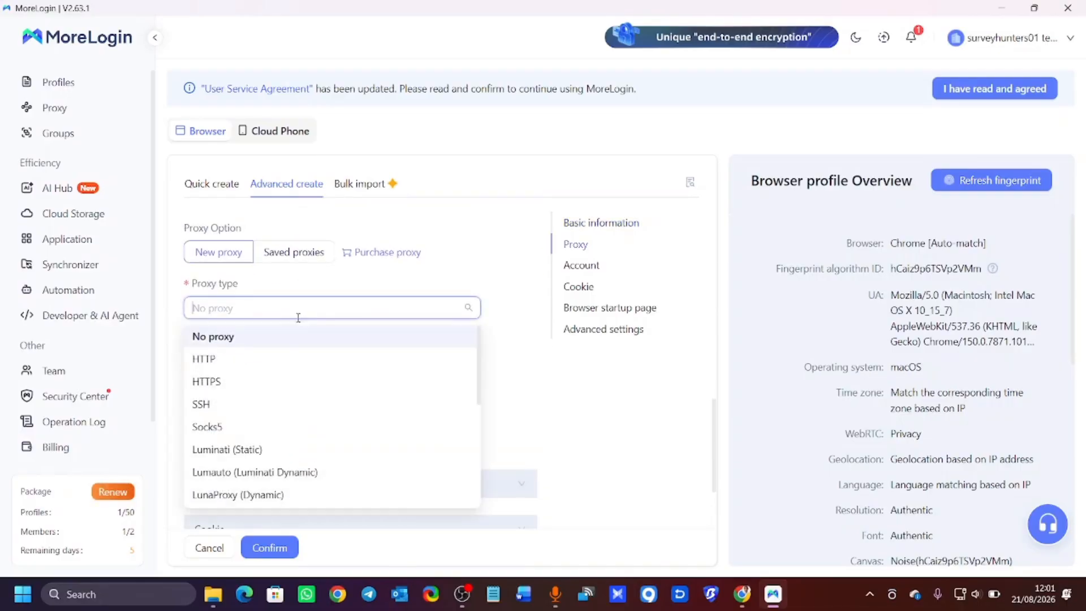
{"action": "left_click", "coordinate": [346, 286]}
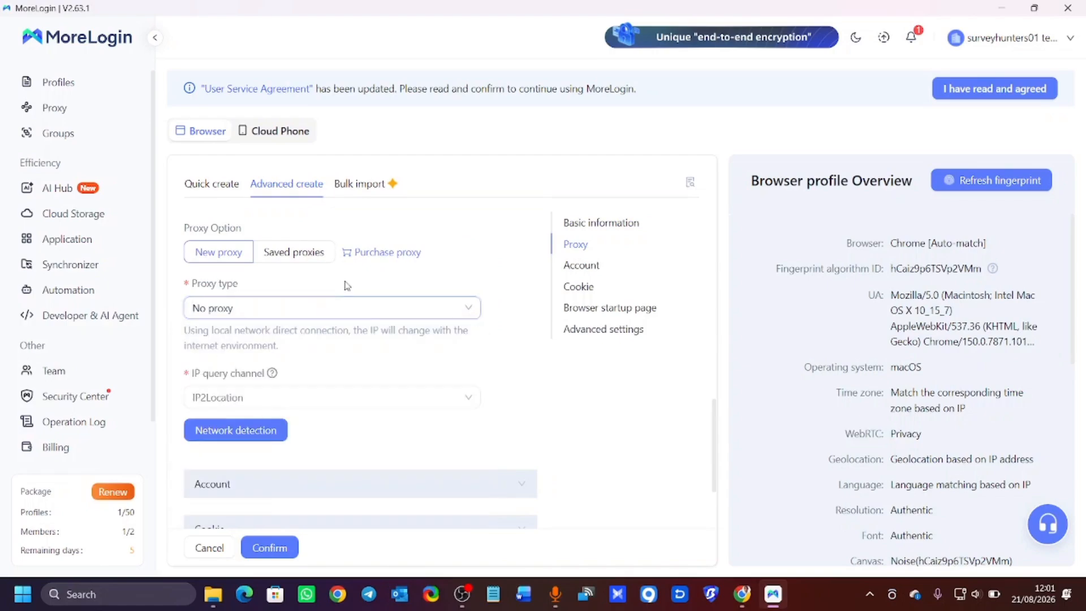
{"action": "left_click", "coordinate": [331, 397]}
{"action": "left_click", "coordinate": [333, 385]}
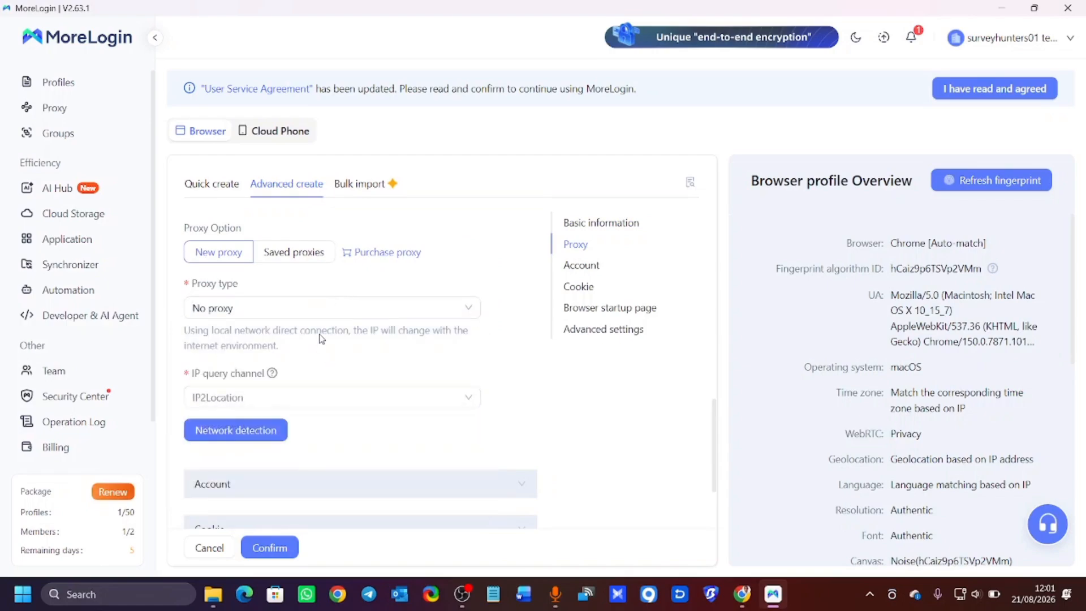
{"action": "scroll", "coordinate": [393, 313], "scroll_direction": "down", "scroll_amount": 1}
{"action": "scroll", "coordinate": [393, 313], "scroll_direction": "down", "scroll_amount": 1}
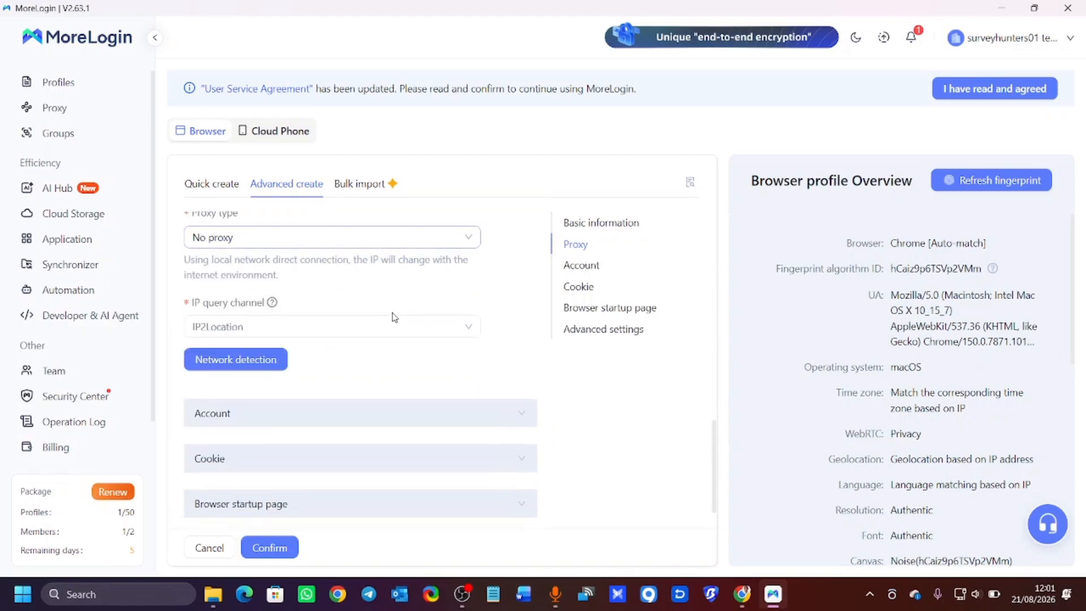
{"action": "scroll", "coordinate": [278, 254], "scroll_direction": "up", "scroll_amount": 2}
Assign the saved socks5 proxy 108.6.95.77, confirm it passes detection, and save the profile.
{"action": "left_click", "coordinate": [296, 253]}
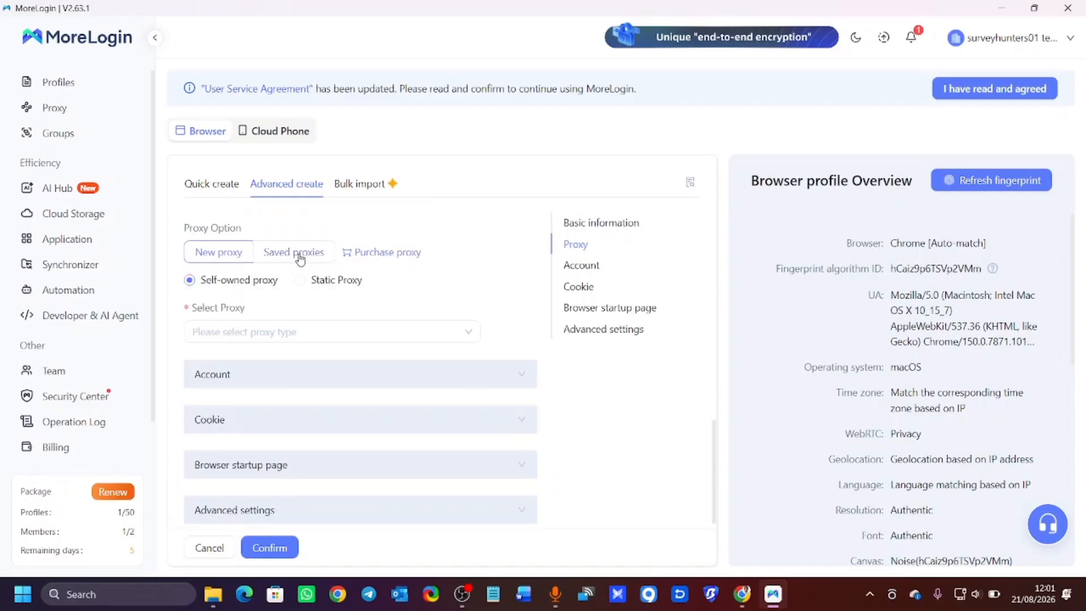
{"action": "left_click", "coordinate": [325, 332]}
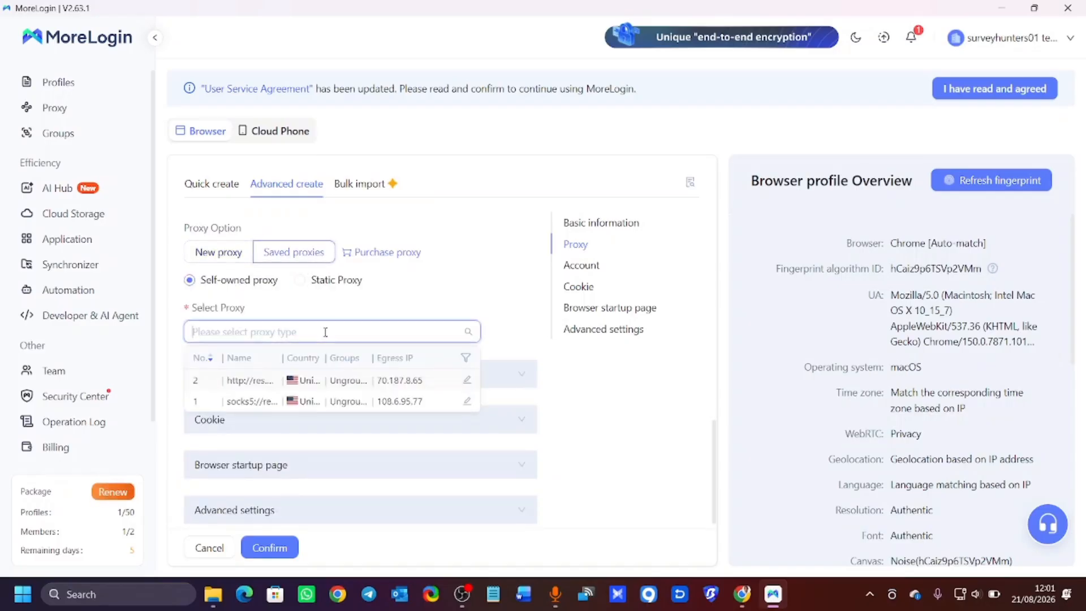
{"action": "left_click", "coordinate": [310, 402]}
{"action": "scroll", "coordinate": [326, 370], "scroll_direction": "down", "scroll_amount": 3}
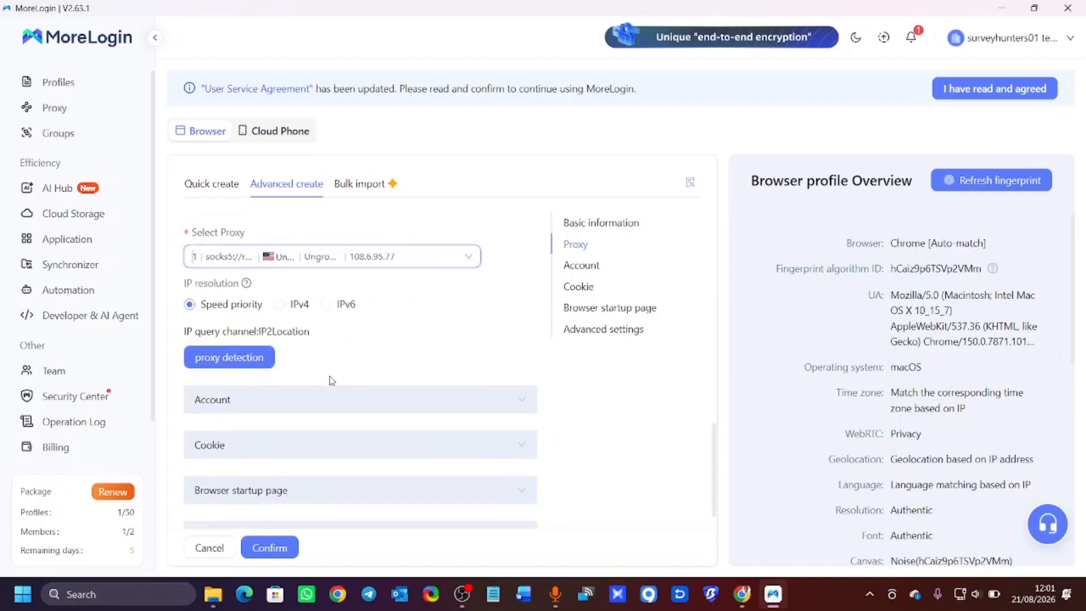
{"action": "left_click", "coordinate": [265, 320]}
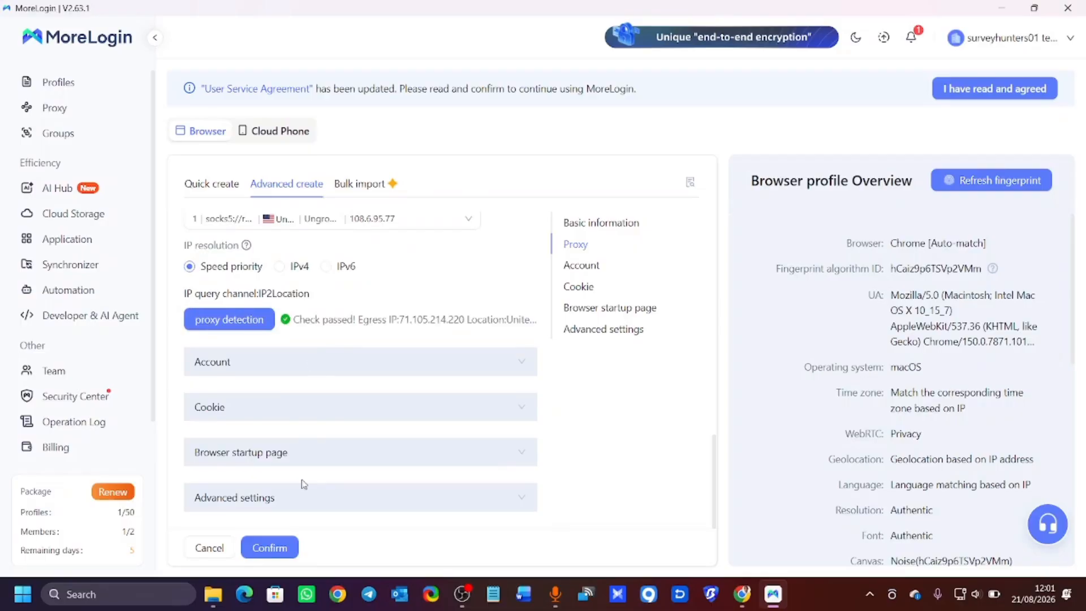
{"action": "left_click", "coordinate": [283, 551]}
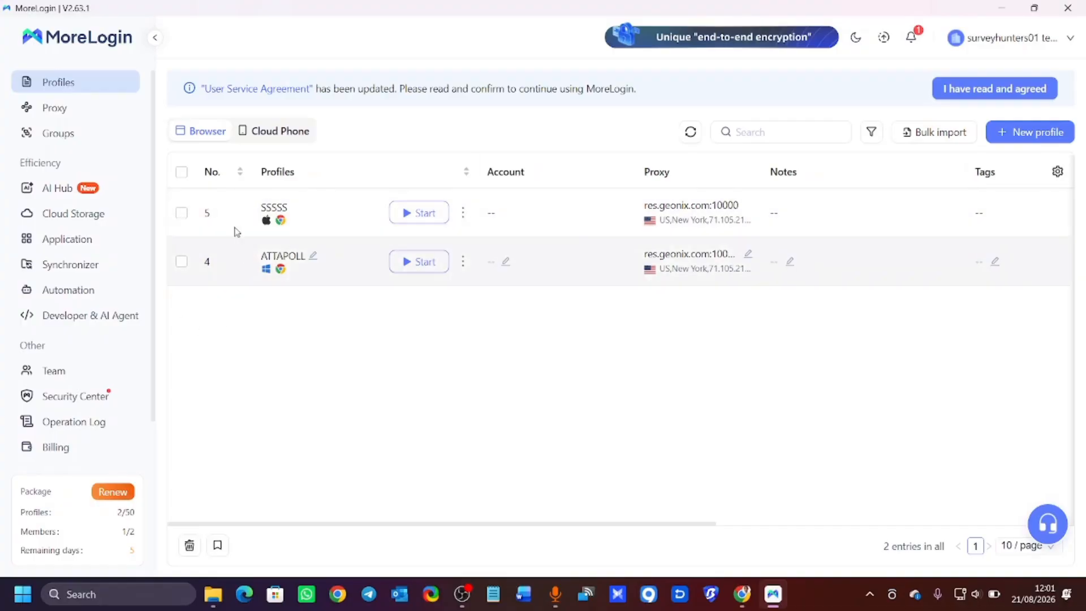
Start the SSSSS and ATTAPOLL profiles together and arrange their browser windows side by side.
{"action": "left_click", "coordinate": [181, 176]}
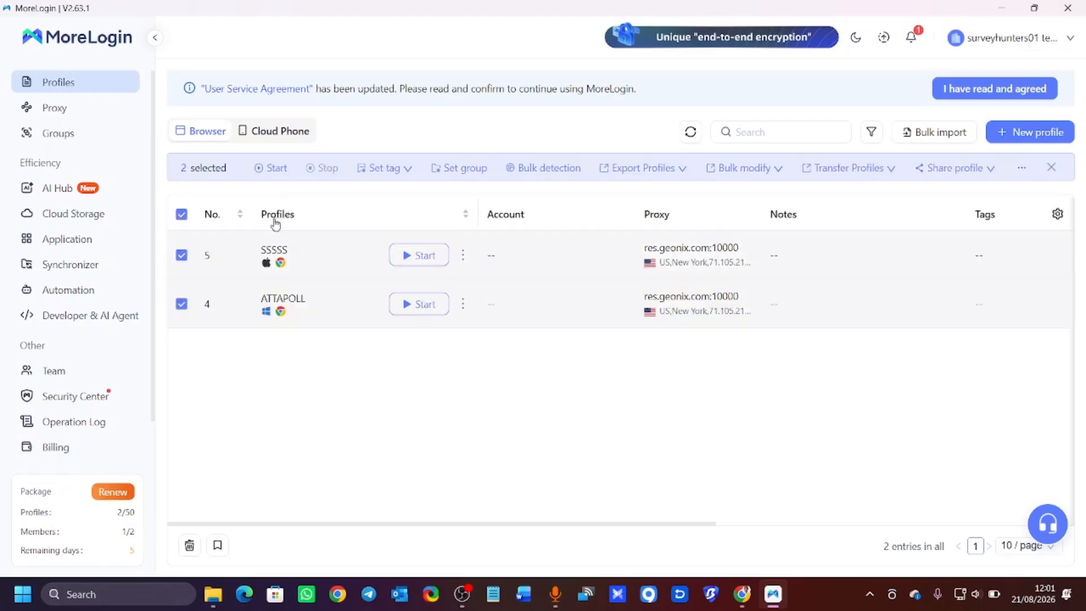
{"action": "left_click", "coordinate": [260, 170]}
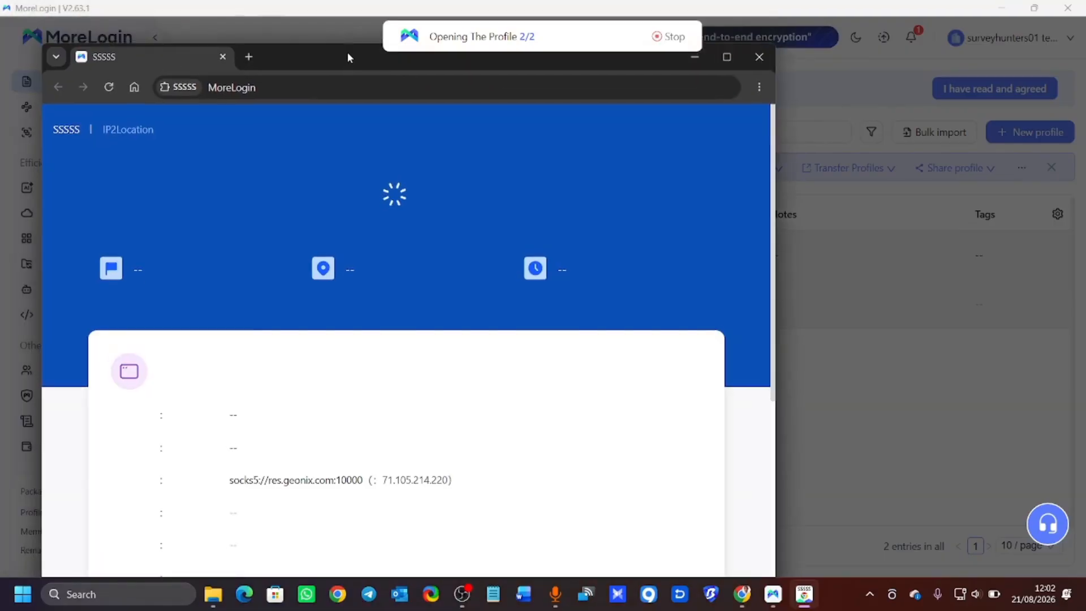
{"action": "left_click_drag", "start_coordinate": [330, 53], "coordinate": [320, 17]}
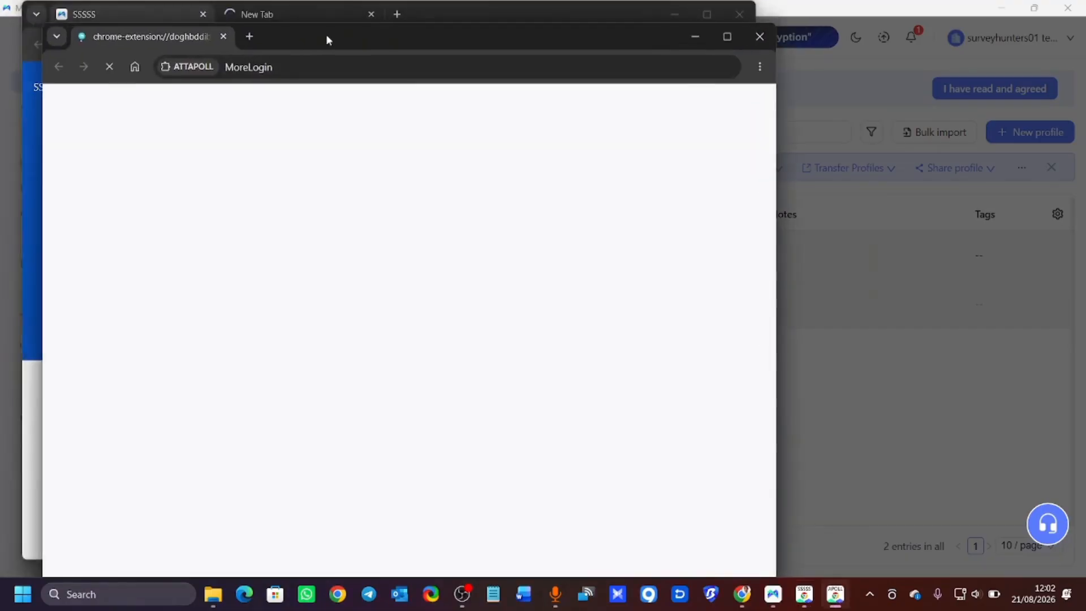
{"action": "left_click_drag", "start_coordinate": [326, 36], "coordinate": [668, 69]}
Snap the SSSSS browser window to the left half of the screen.
{"action": "left_click", "coordinate": [371, 55]}
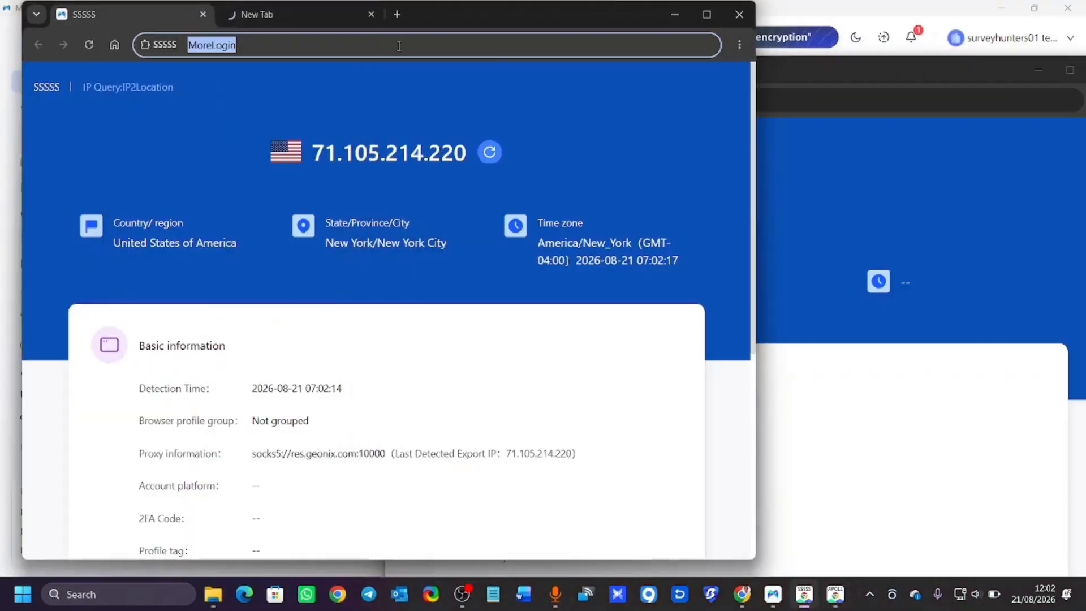
{"action": "mouse_move", "coordinate": [708, 21]}
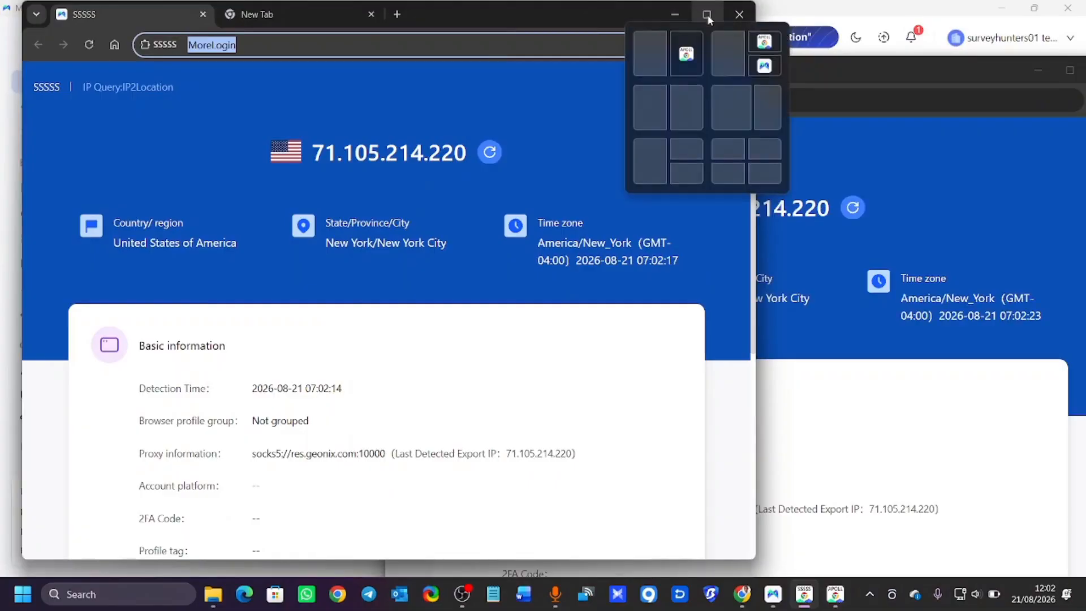
{"action": "left_click", "coordinate": [640, 56]}
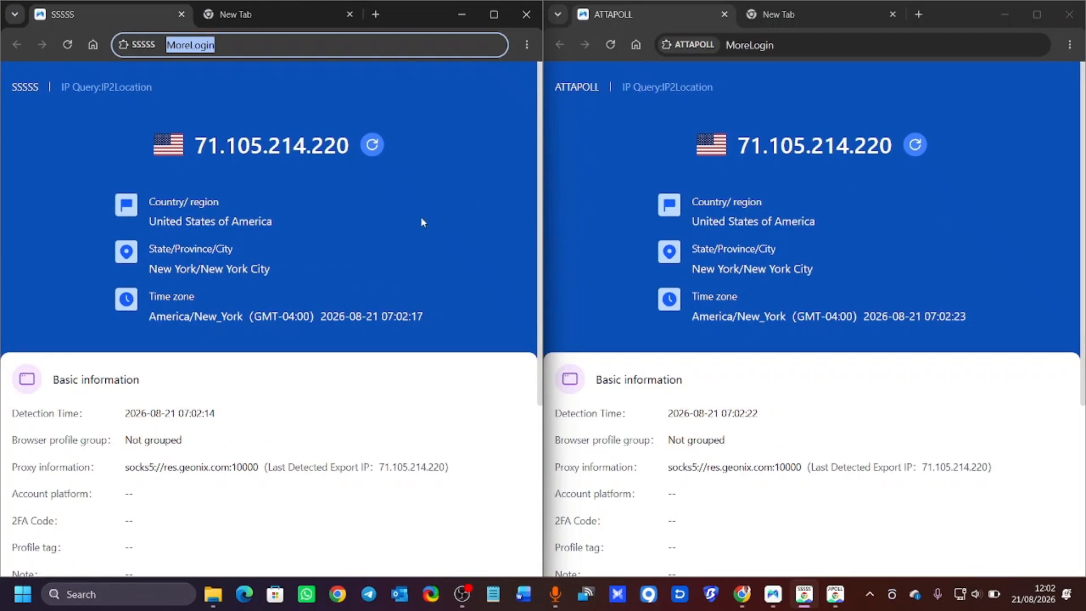
Compare the SSSSS and ATTAPOLL IP pages side by side, then minimise both windows.
{"action": "scroll", "coordinate": [364, 277], "scroll_direction": "down", "scroll_amount": 5}
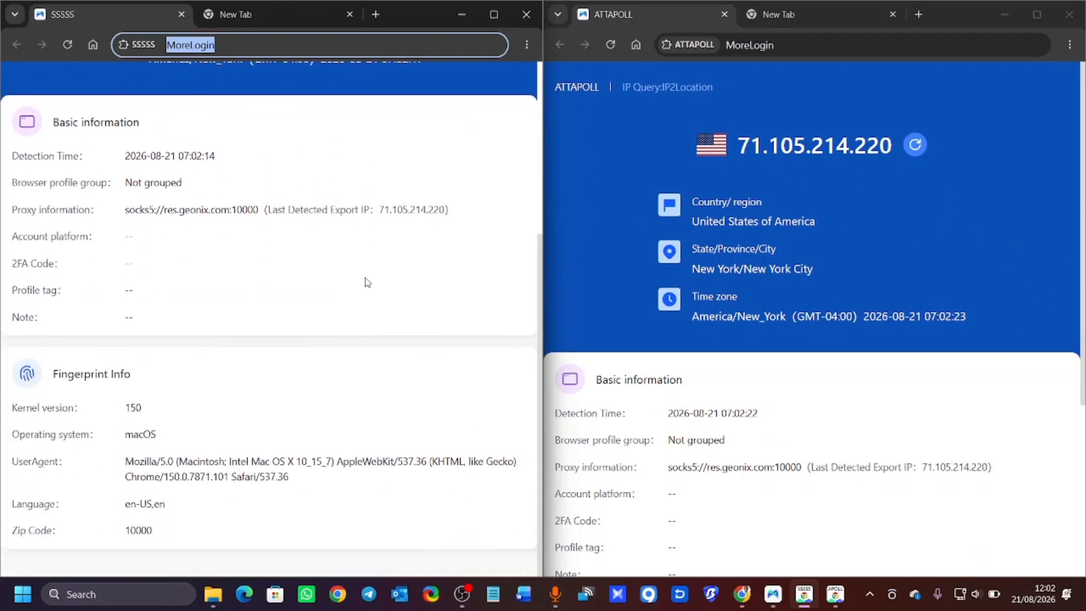
{"action": "scroll", "coordinate": [759, 374], "scroll_direction": "down", "scroll_amount": 5}
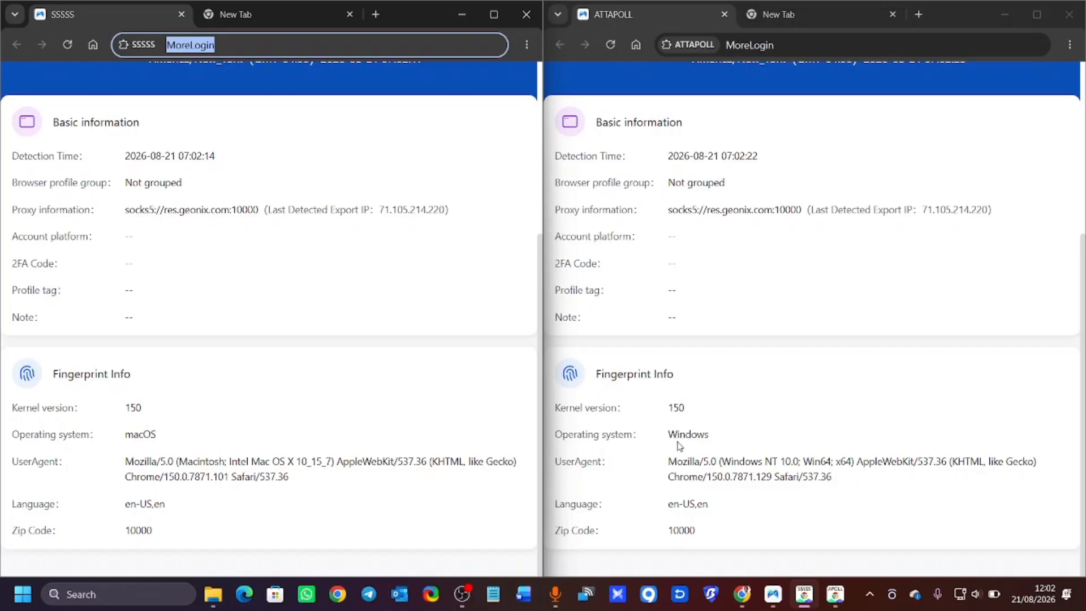
{"action": "scroll", "coordinate": [315, 342], "scroll_direction": "up", "scroll_amount": 5}
{"action": "scroll", "coordinate": [785, 427], "scroll_direction": "up", "scroll_amount": 5}
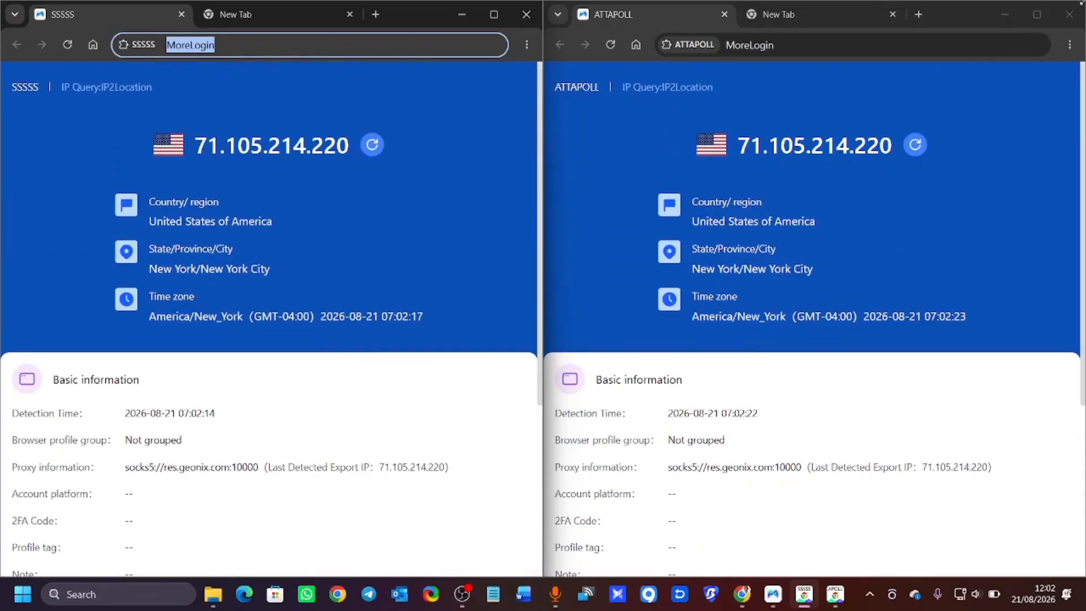
{"action": "left_click", "coordinate": [1004, 14]}
{"action": "left_click", "coordinate": [461, 14]}
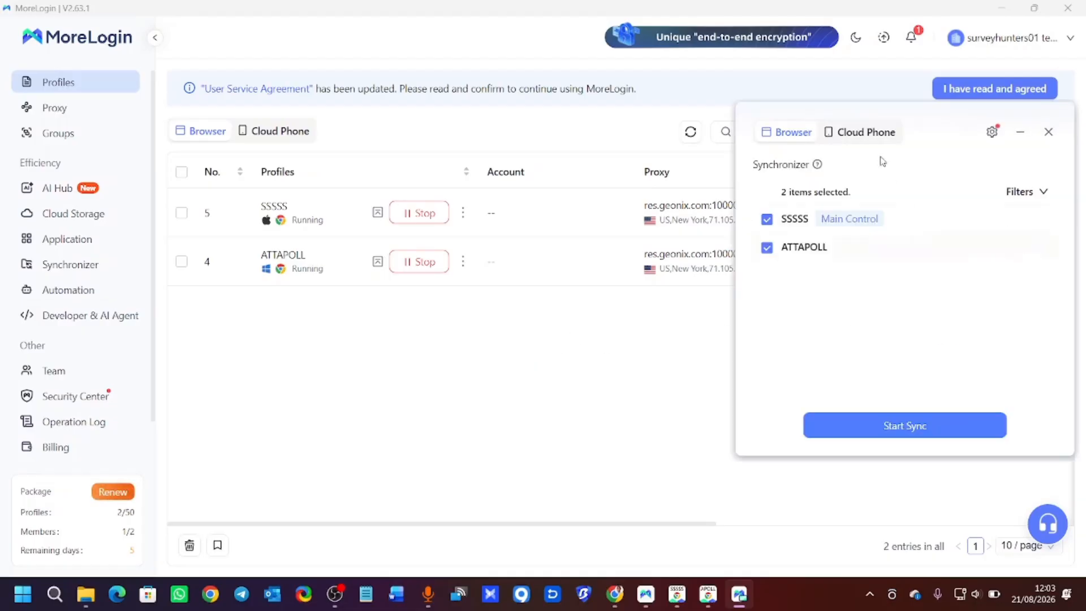
Start syncing ATTAPOLL with SSSSS as main control, showing the new tab in both windows.
{"action": "left_click", "coordinate": [877, 428]}
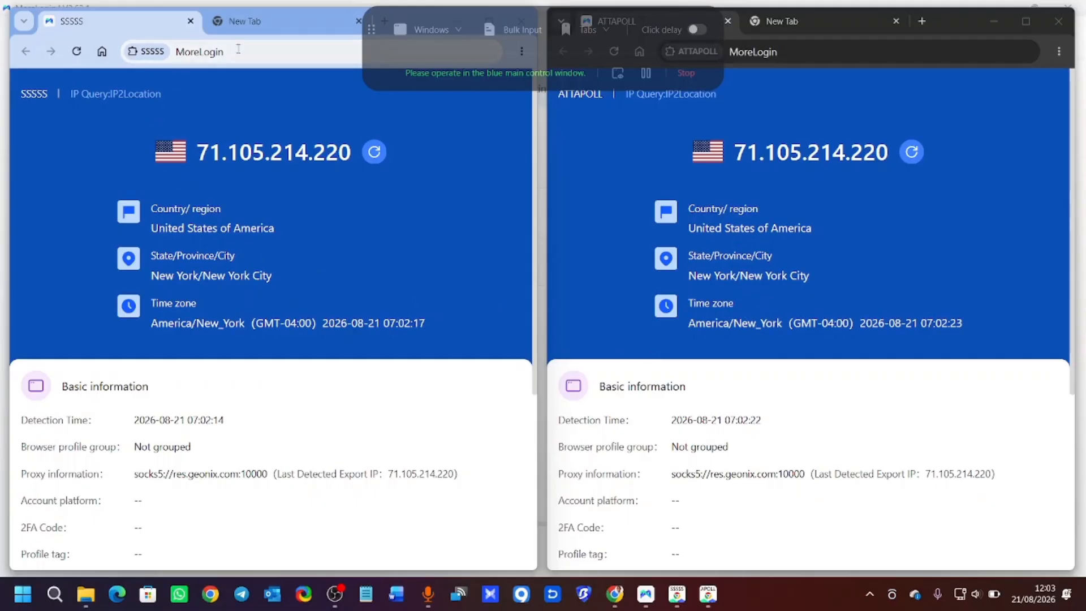
{"action": "left_click", "coordinate": [265, 21]}
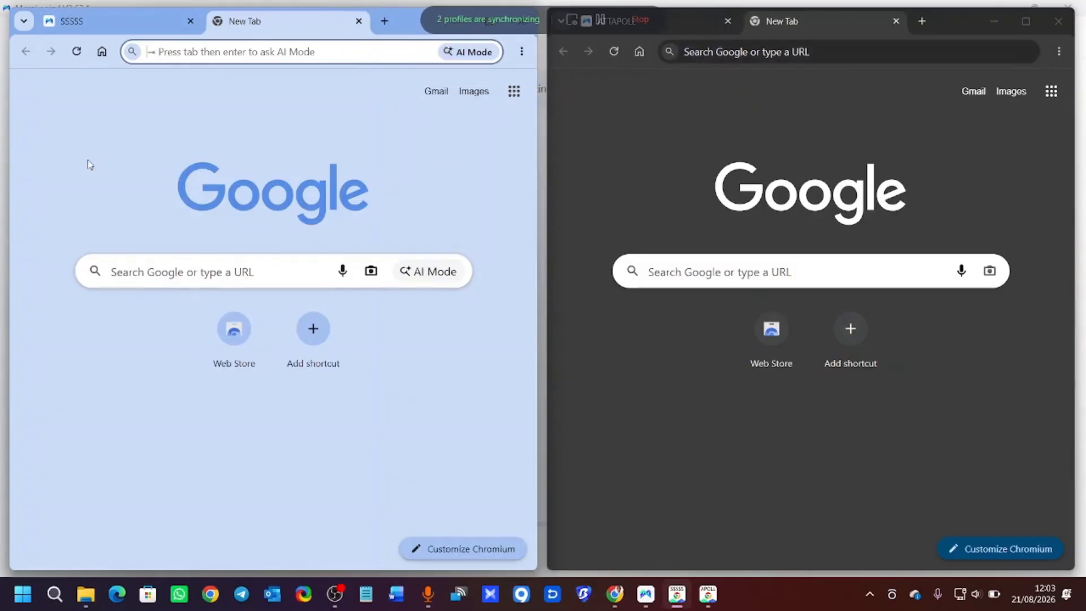
Load ipscore.io in both synchronized browser windows.
{"action": "left_click", "coordinate": [187, 50]}
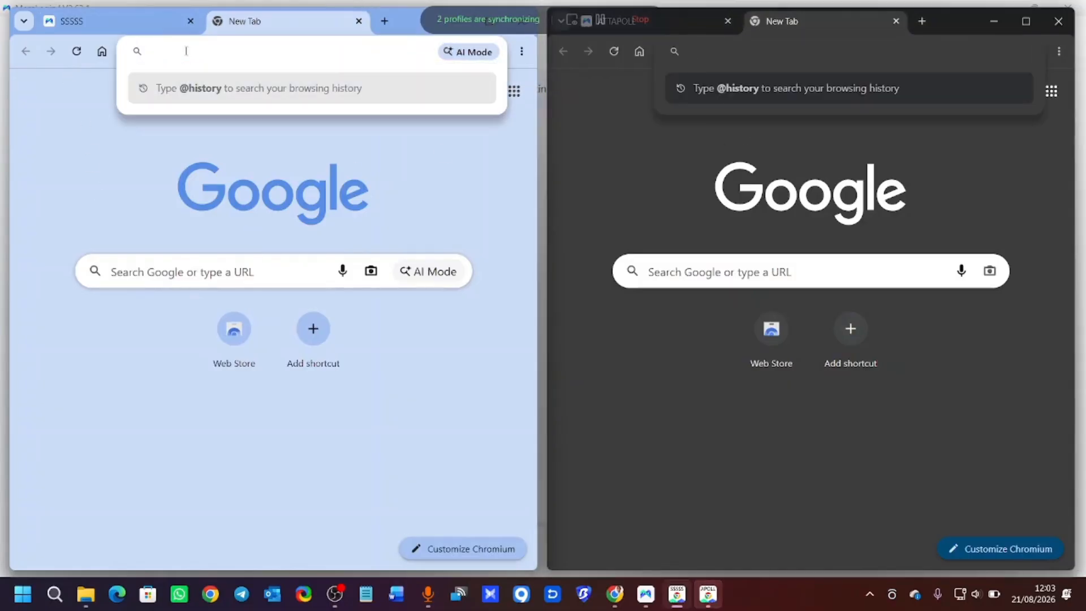
{"action": "type", "text": "ips"}
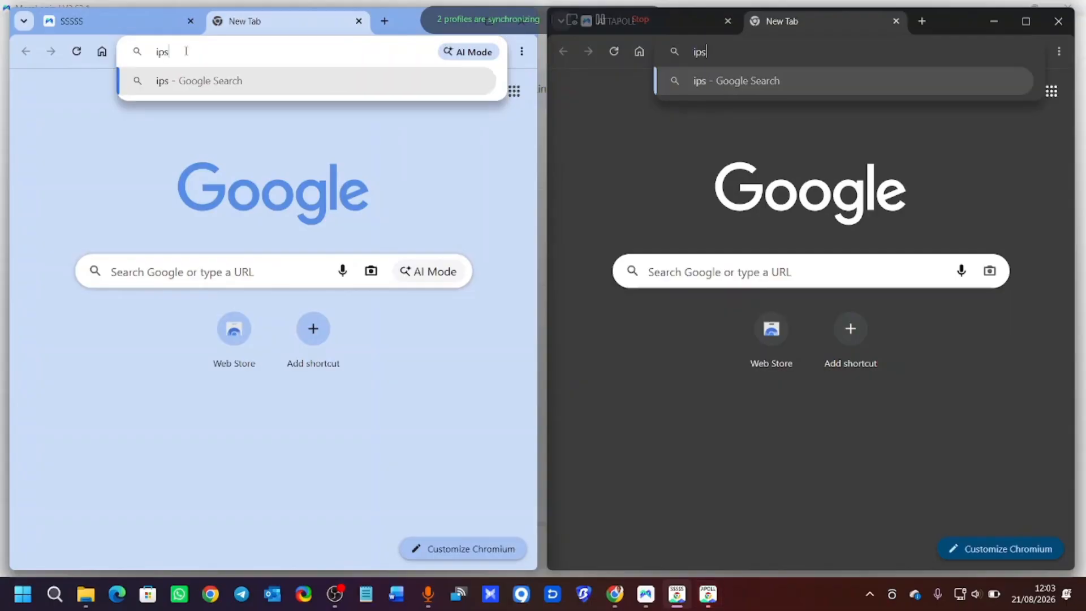
{"action": "type", "text": "core."}
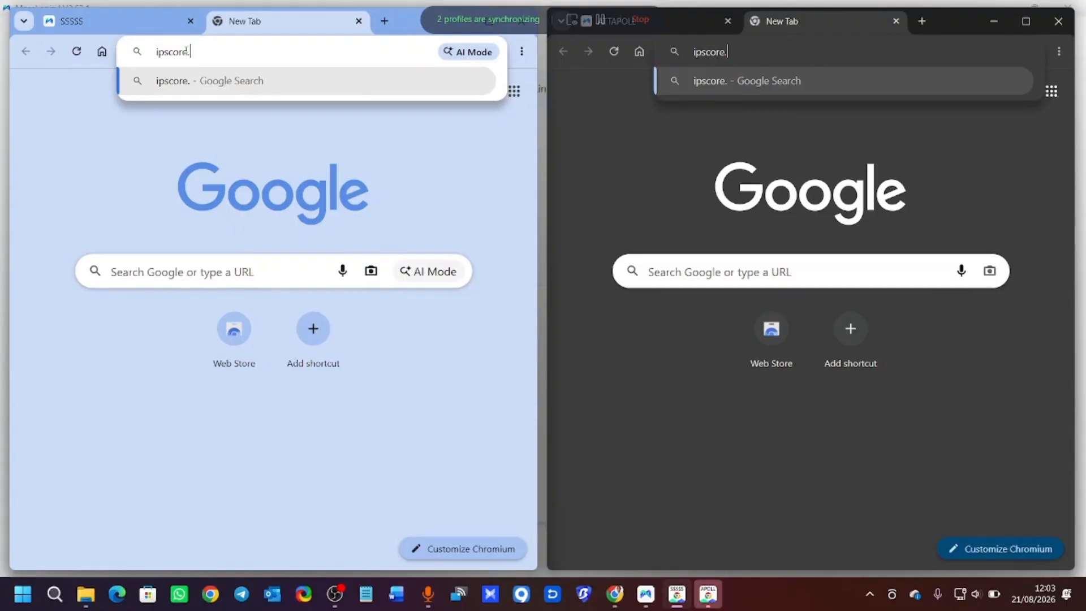
{"action": "type", "text": "io"}
{"action": "key", "text": "Return"}
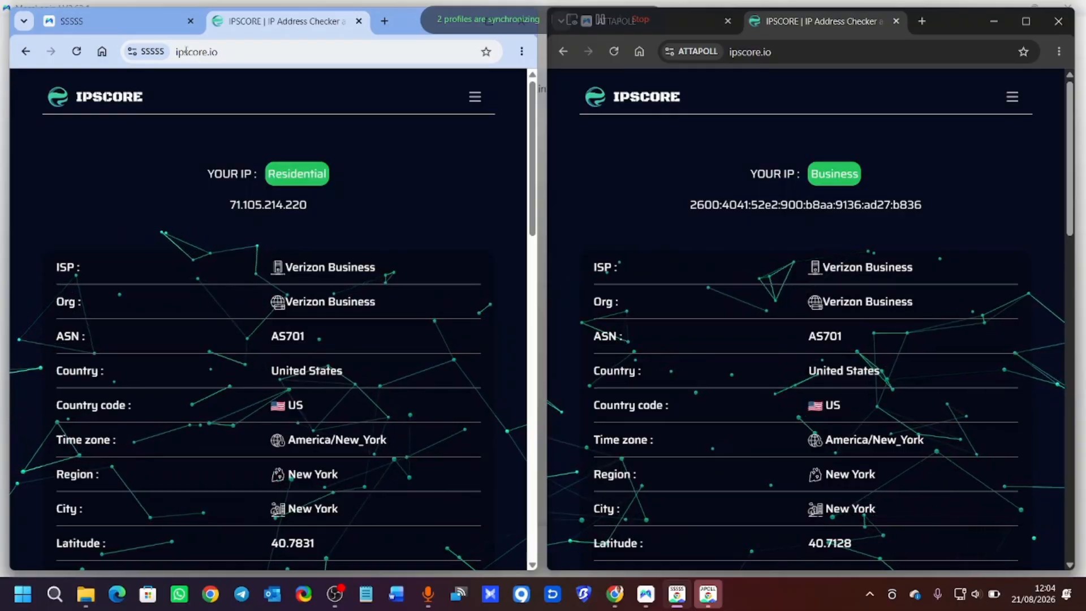
Check both reports: Verizon Business, New York, fraud score 0. Then close the ATTAPOLL window.
{"action": "scroll", "coordinate": [218, 168], "scroll_direction": "down", "scroll_amount": 6}
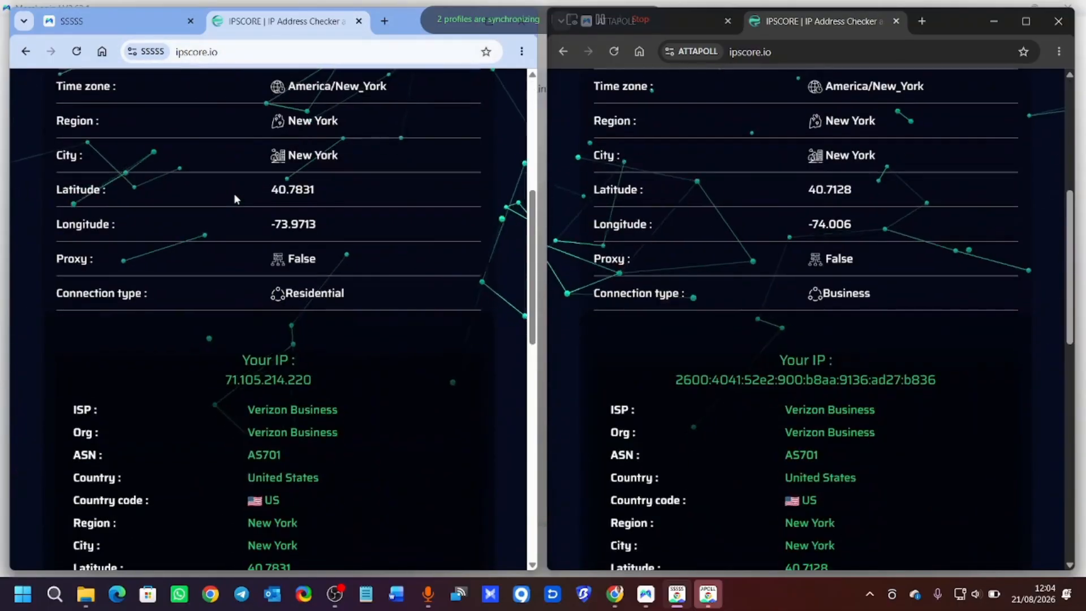
{"action": "scroll", "coordinate": [233, 192], "scroll_direction": "up", "scroll_amount": 6}
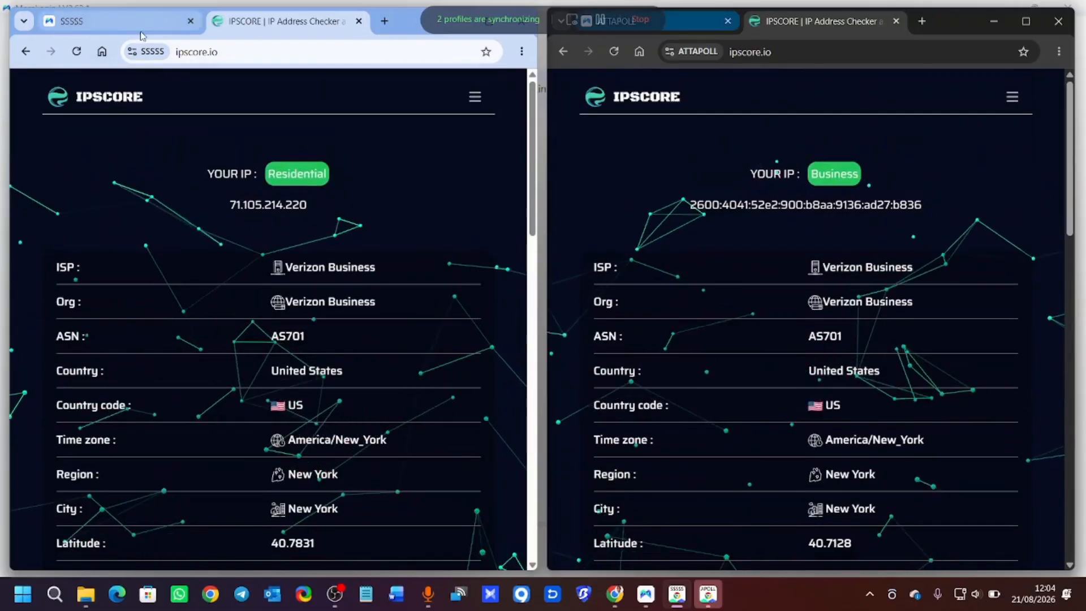
{"action": "scroll", "coordinate": [774, 235], "scroll_direction": "down", "scroll_amount": 3}
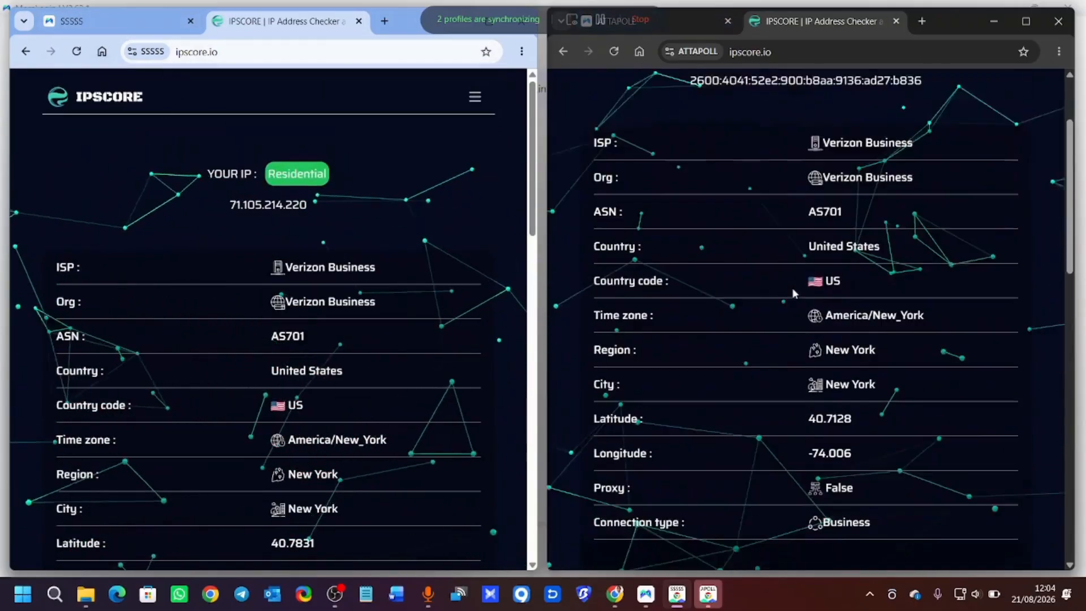
{"action": "scroll", "coordinate": [299, 211], "scroll_direction": "down", "scroll_amount": 12}
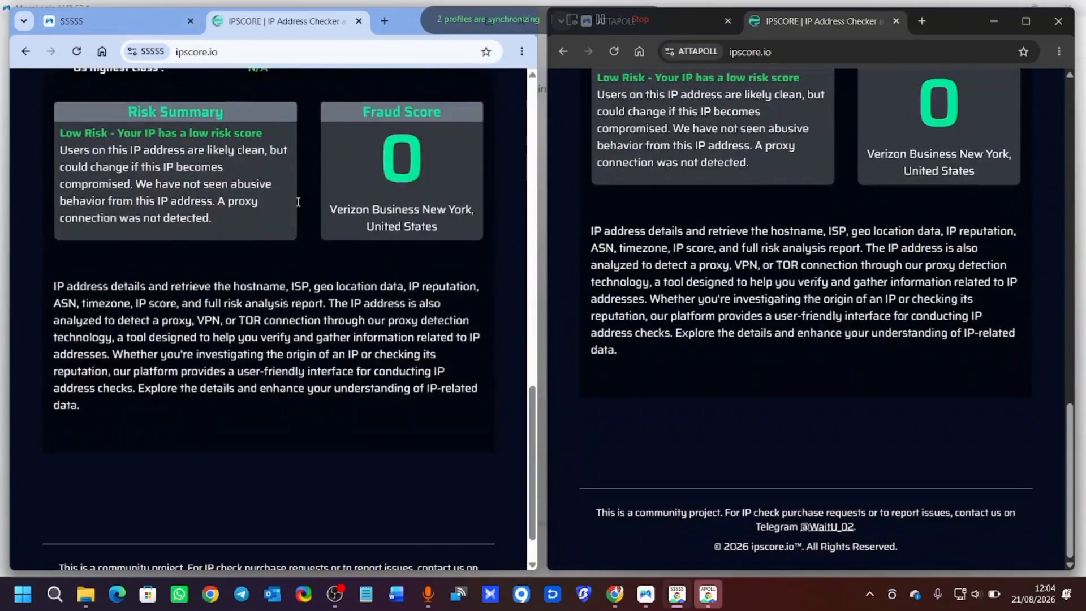
{"action": "scroll", "coordinate": [298, 206], "scroll_direction": "up", "scroll_amount": 8}
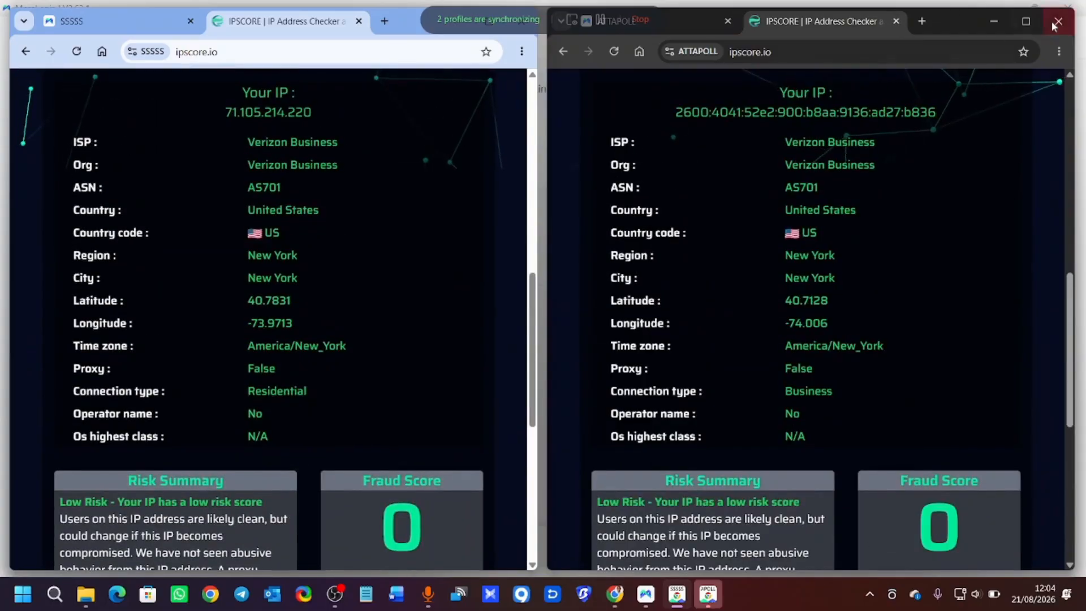
{"action": "left_click", "coordinate": [1058, 23]}
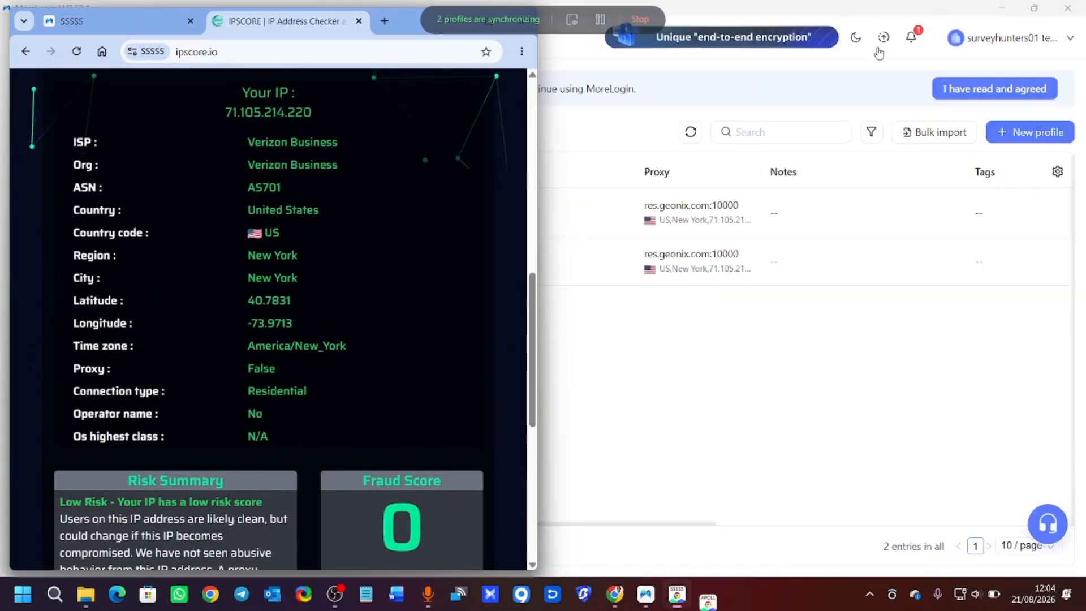
Stop syncing, close the SSSSS browser, and switch to the Cloud Phone profiles section.
{"action": "left_click", "coordinate": [641, 21]}
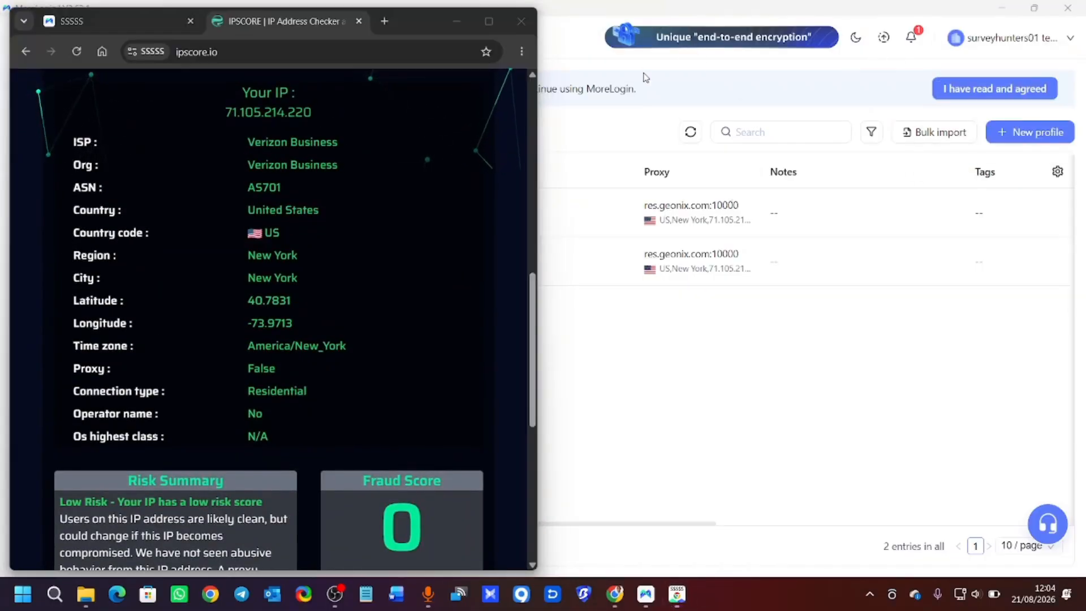
{"action": "left_click", "coordinate": [521, 24]}
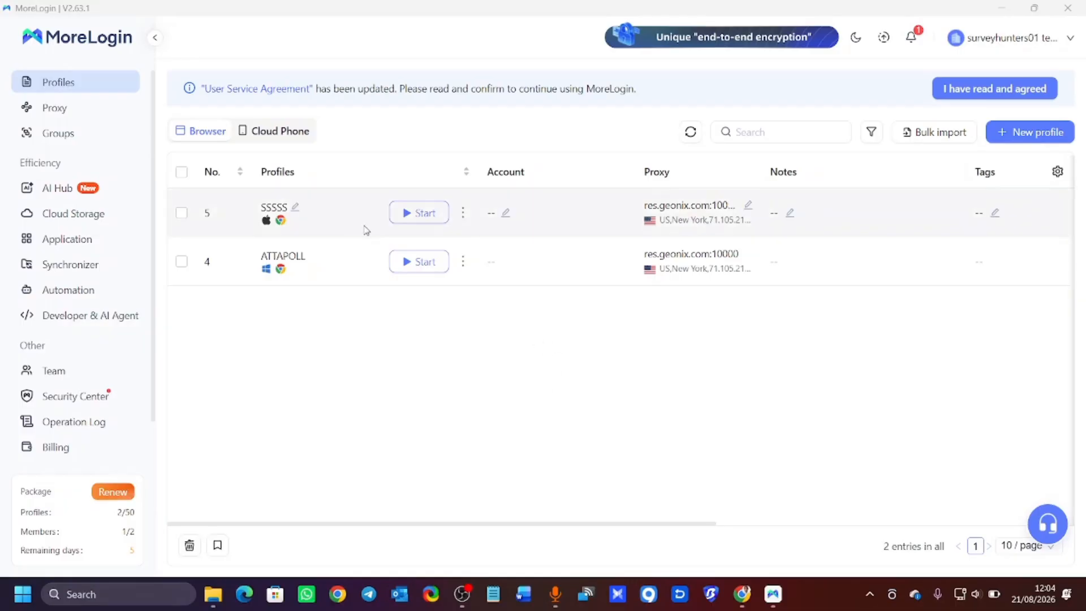
{"action": "left_click", "coordinate": [272, 135]}
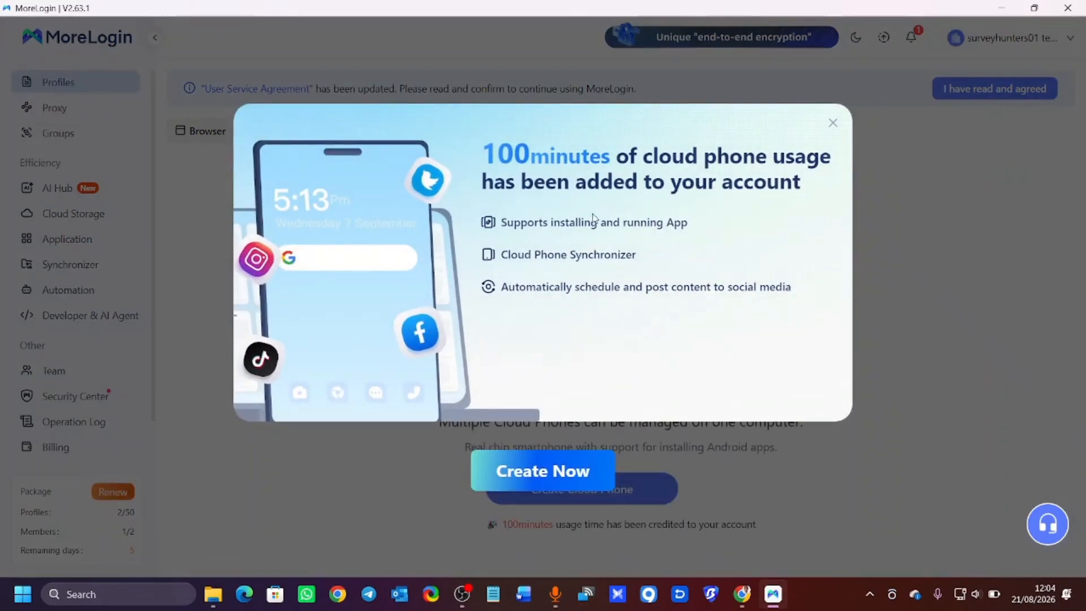
Start a new cloud phone, preview Monthly rental prices, and return to Pay per minute billing.
{"action": "left_click", "coordinate": [516, 487]}
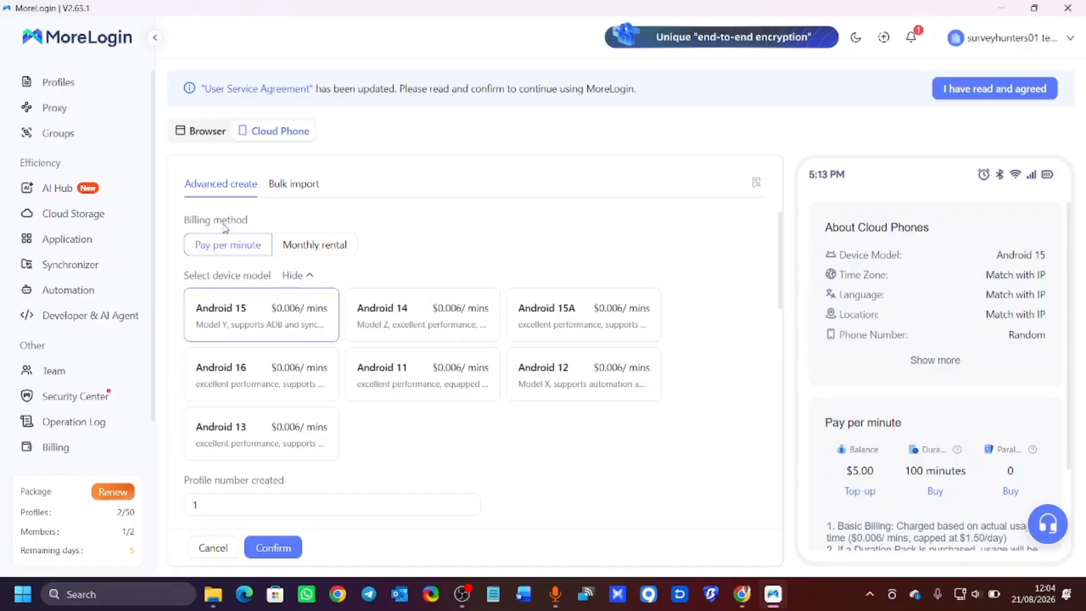
{"action": "scroll", "coordinate": [273, 273], "scroll_direction": "down", "scroll_amount": 1}
{"action": "scroll", "coordinate": [274, 275], "scroll_direction": "up", "scroll_amount": 1}
{"action": "left_click", "coordinate": [319, 250]}
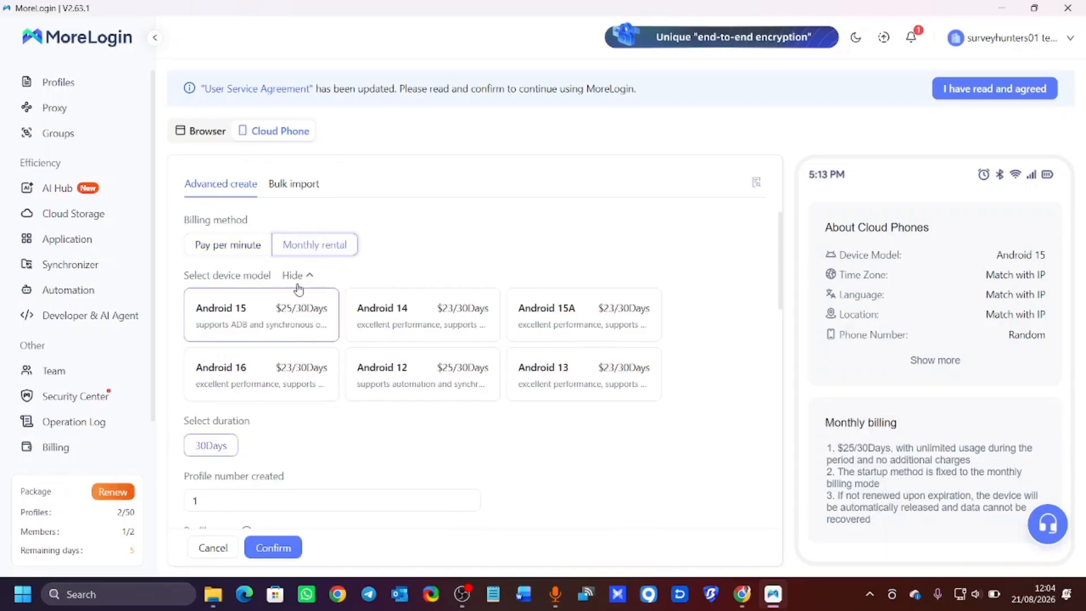
{"action": "left_click", "coordinate": [212, 252]}
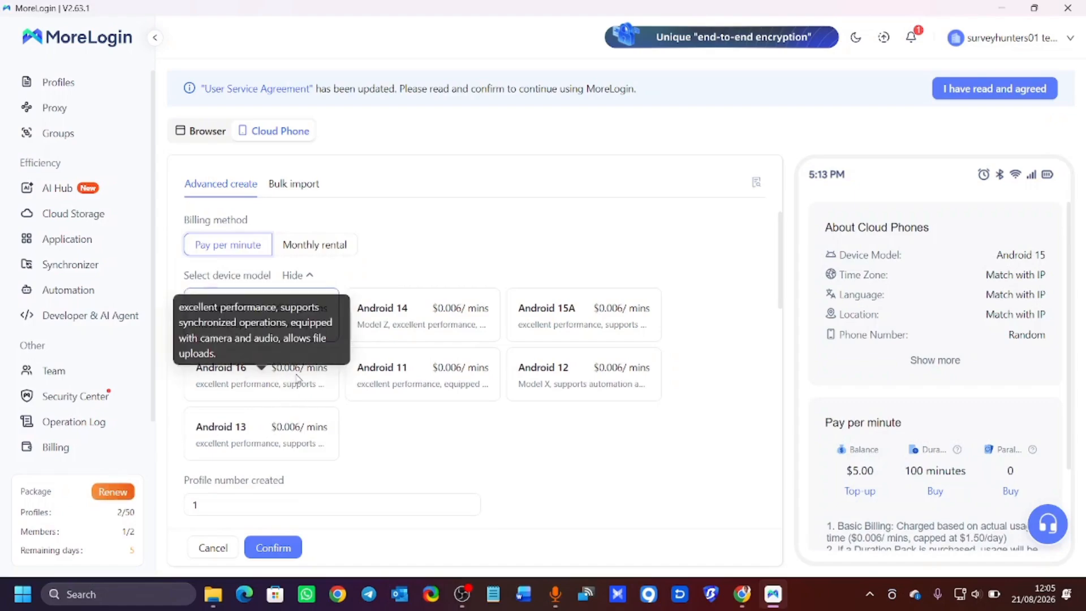
{"action": "scroll", "coordinate": [305, 386], "scroll_direction": "down", "scroll_amount": 5}
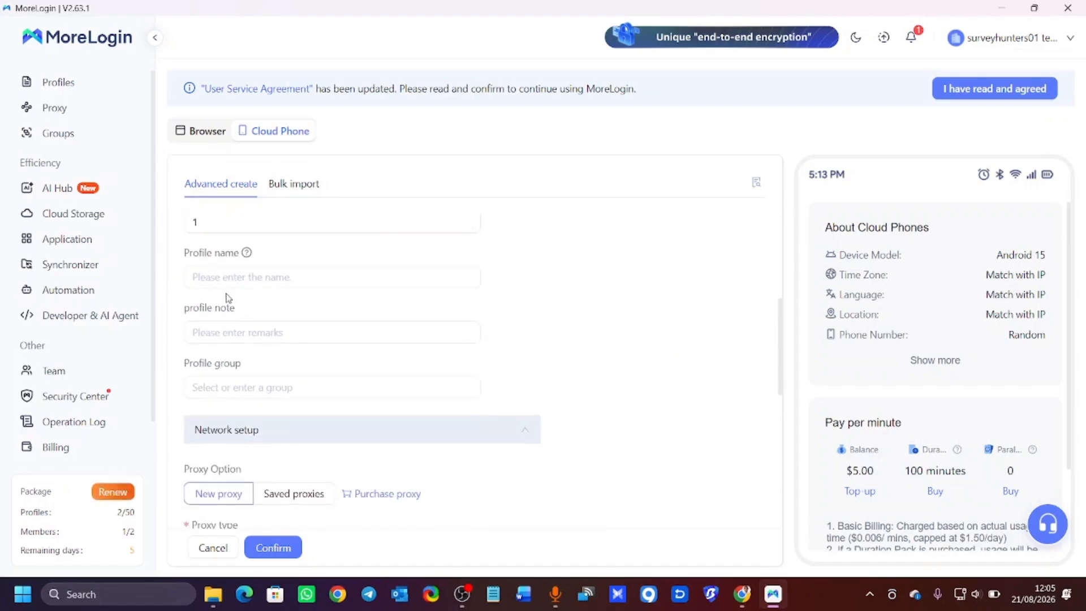
{"action": "scroll", "coordinate": [228, 293], "scroll_direction": "up", "scroll_amount": 3}
{"action": "scroll", "coordinate": [237, 323], "scroll_direction": "up", "scroll_amount": 1}
{"action": "scroll", "coordinate": [254, 404], "scroll_direction": "down", "scroll_amount": 1}
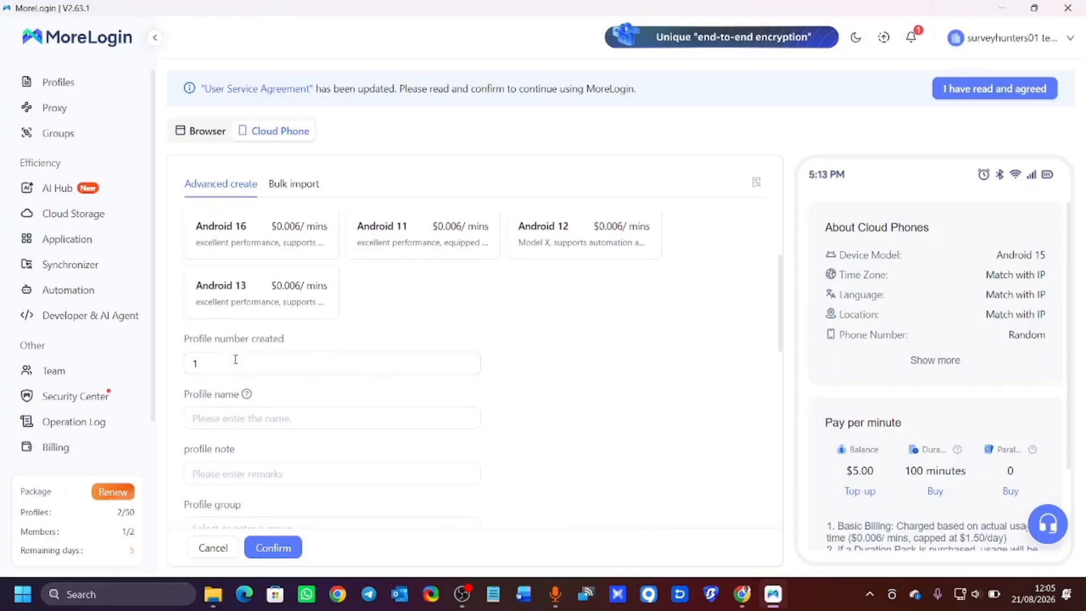
{"action": "scroll", "coordinate": [231, 356], "scroll_direction": "down", "scroll_amount": 2}
{"action": "scroll", "coordinate": [217, 272], "scroll_direction": "up", "scroll_amount": 1}
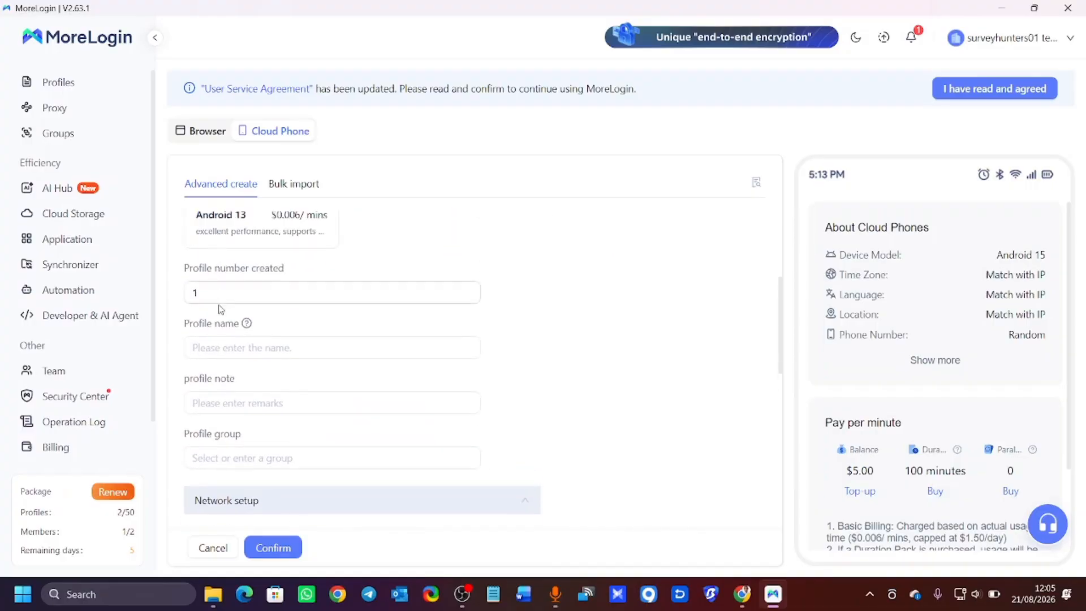
Check the number of profiles to create and accept the updated User Service Agreement.
{"action": "left_click", "coordinate": [217, 294]}
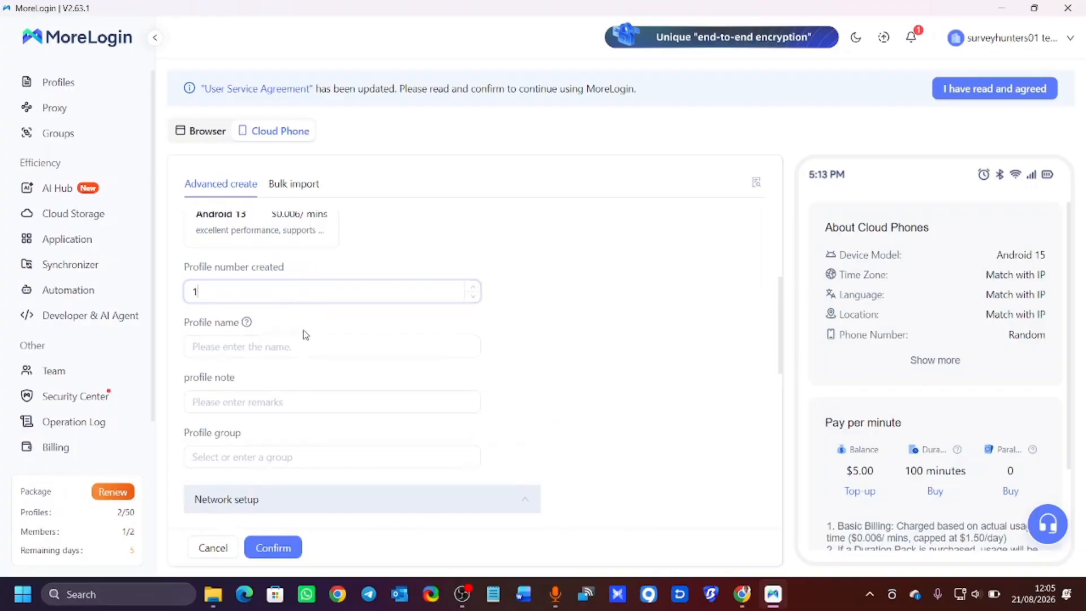
{"action": "scroll", "coordinate": [300, 327], "scroll_direction": "down", "scroll_amount": 2}
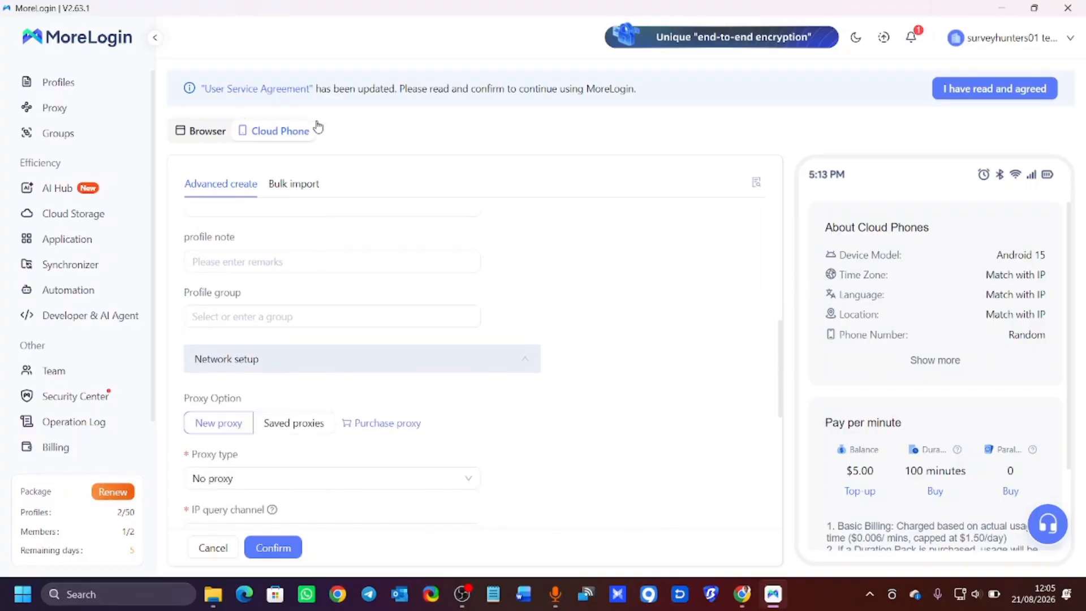
{"action": "scroll", "coordinate": [236, 354], "scroll_direction": "down", "scroll_amount": 1}
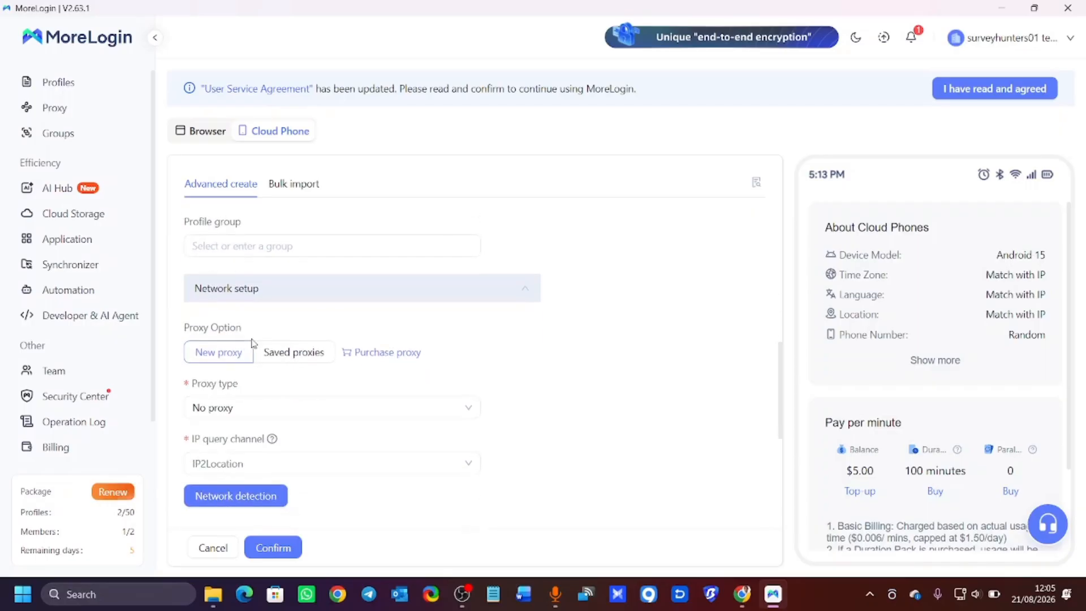
{"action": "scroll", "coordinate": [251, 346], "scroll_direction": "down", "scroll_amount": 1}
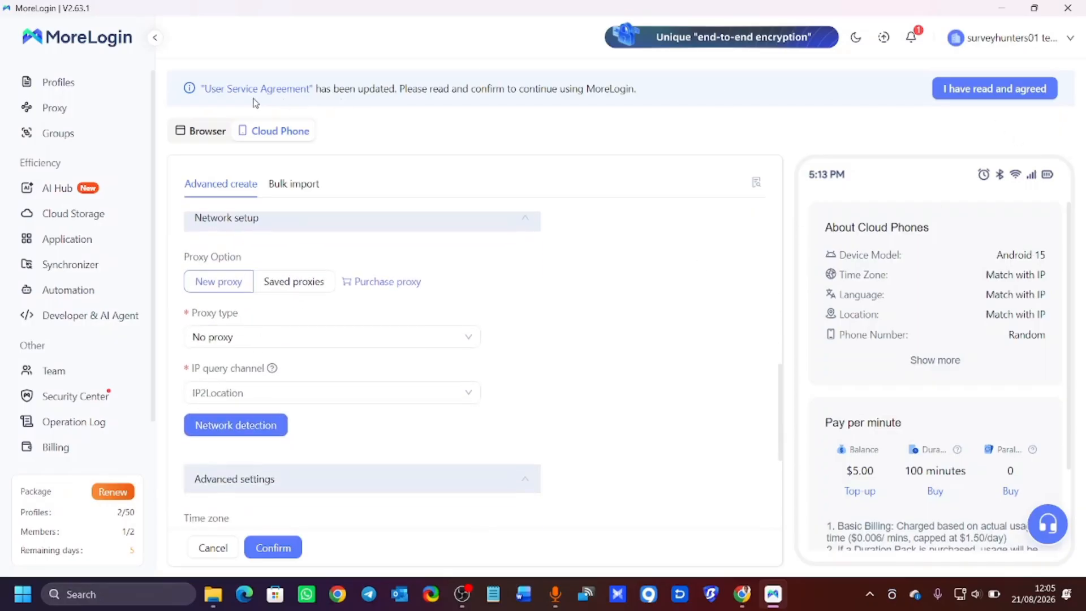
{"action": "left_click", "coordinate": [994, 89]}
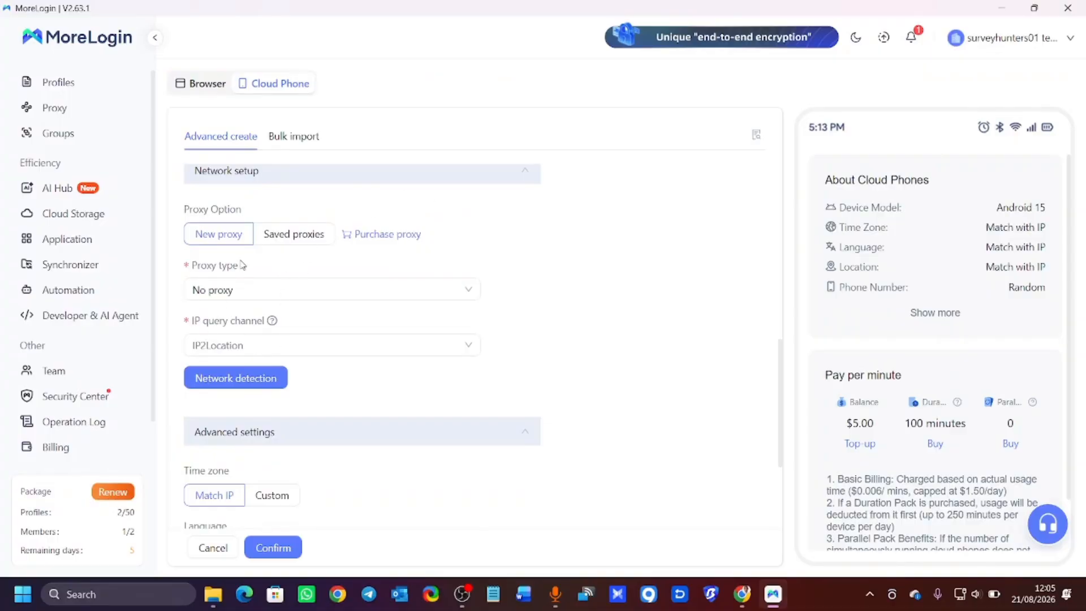
{"action": "scroll", "coordinate": [242, 264], "scroll_direction": "down", "scroll_amount": 1}
{"action": "scroll", "coordinate": [219, 274], "scroll_direction": "up", "scroll_amount": 6}
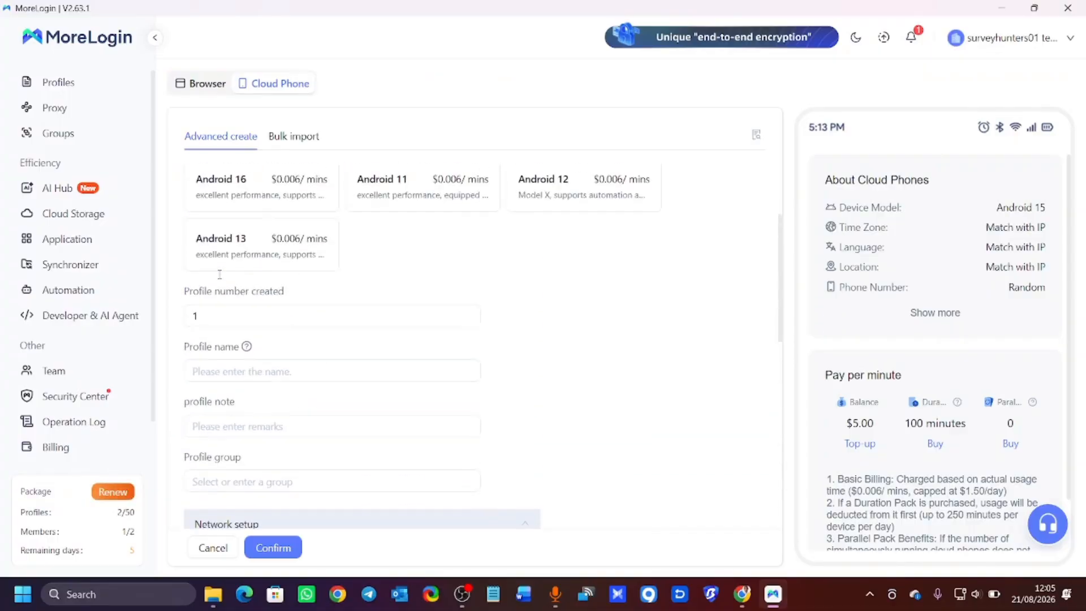
{"action": "scroll", "coordinate": [220, 276], "scroll_direction": "up", "scroll_amount": 1}
{"action": "scroll", "coordinate": [257, 365], "scroll_direction": "down", "scroll_amount": 1}
Begin the profile name with 's' and scroll down to the Proxy Option.
{"action": "left_click", "coordinate": [234, 371]}
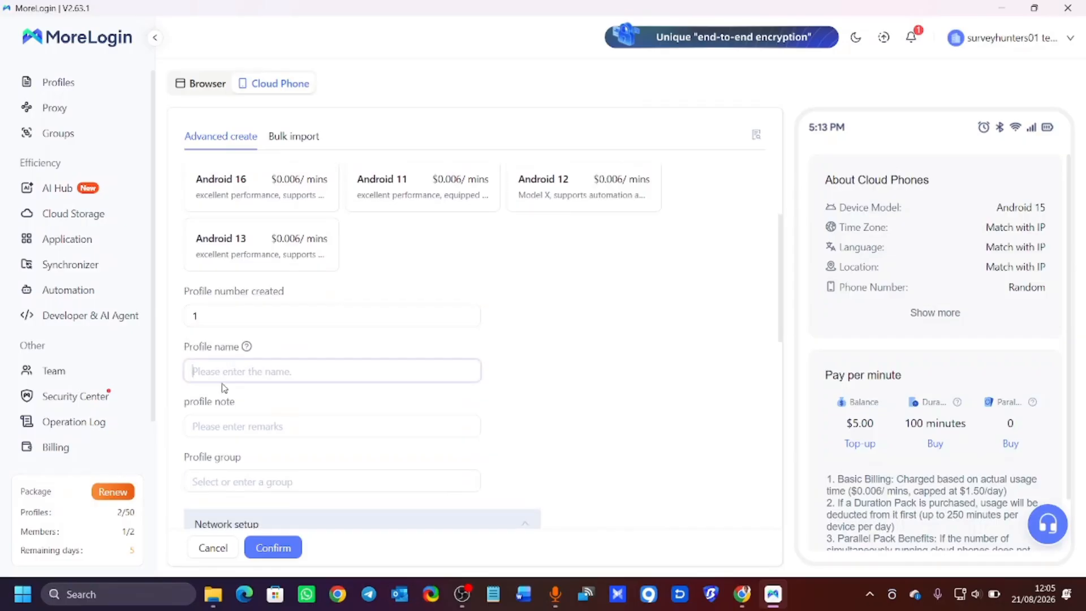
{"action": "type", "text": "survey"}
{"action": "scroll", "coordinate": [221, 383], "scroll_direction": "down", "scroll_amount": 5}
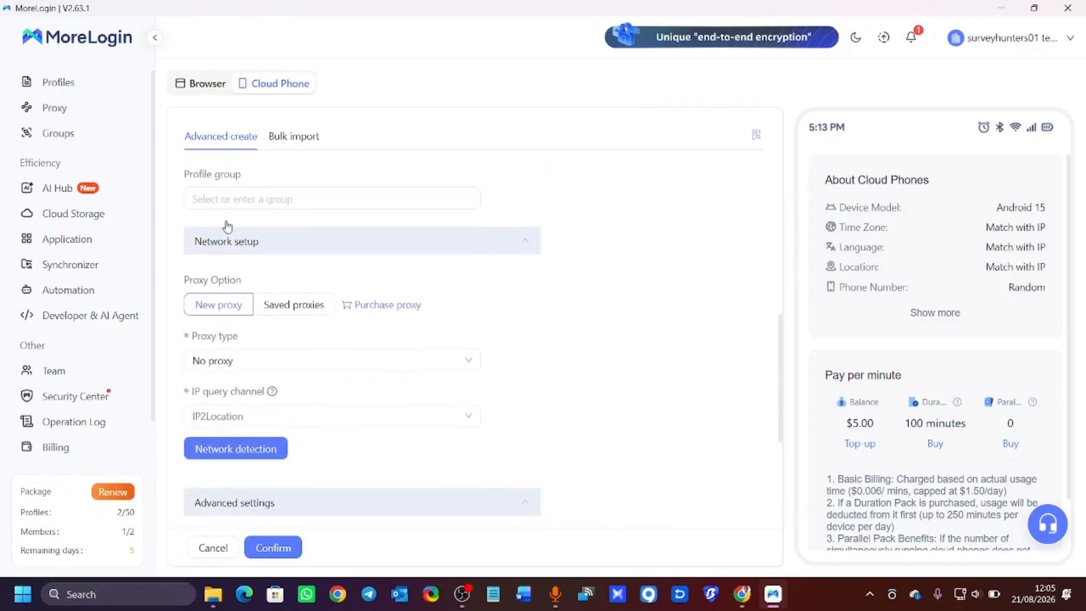
{"action": "scroll", "coordinate": [238, 300], "scroll_direction": "down", "scroll_amount": 5}
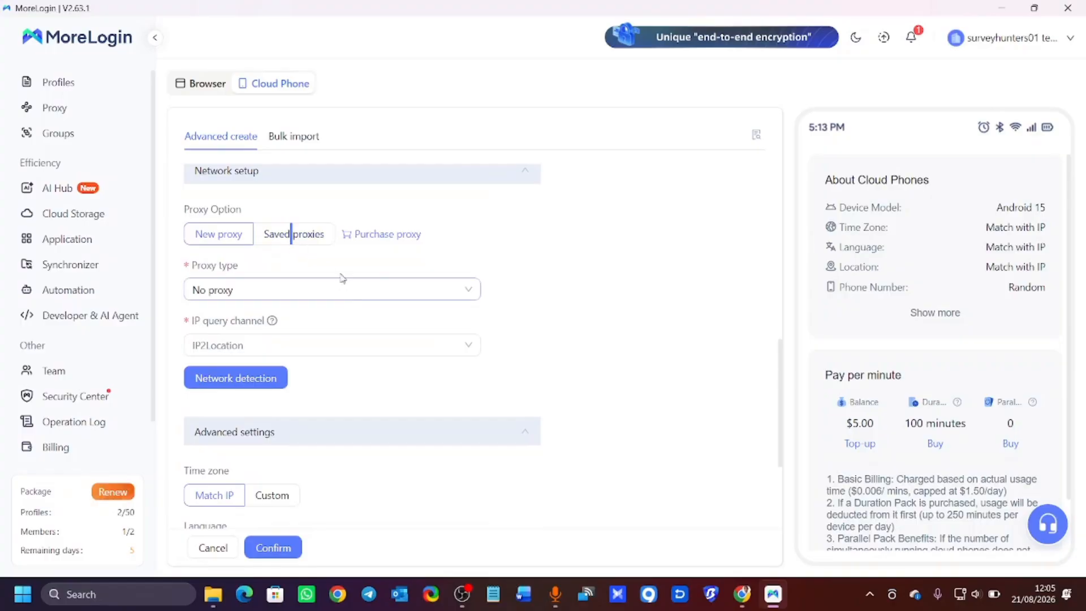
Choose saved proxy 70.187.8.65, pass network detection, and create the survey cloud phone.
{"action": "left_click", "coordinate": [328, 236]}
{"action": "left_click", "coordinate": [317, 312]}
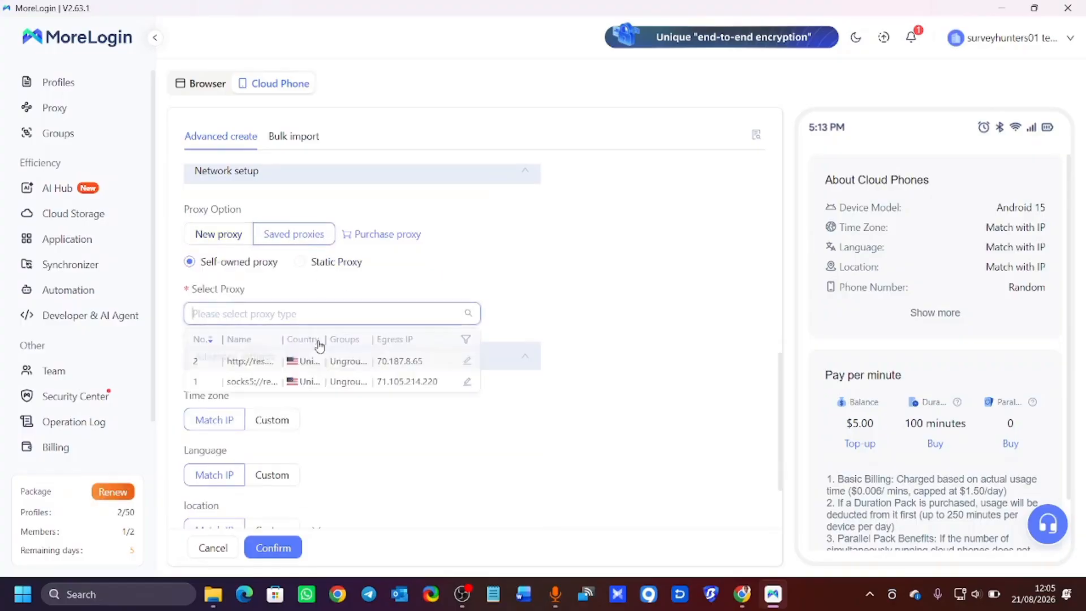
{"action": "left_click", "coordinate": [331, 364]}
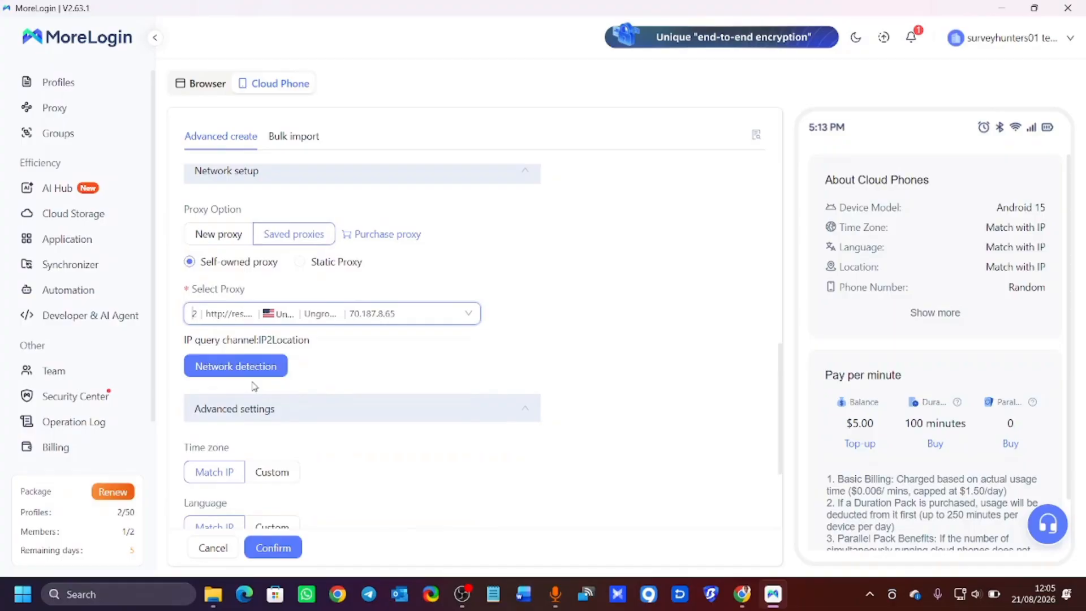
{"action": "left_click", "coordinate": [252, 366]}
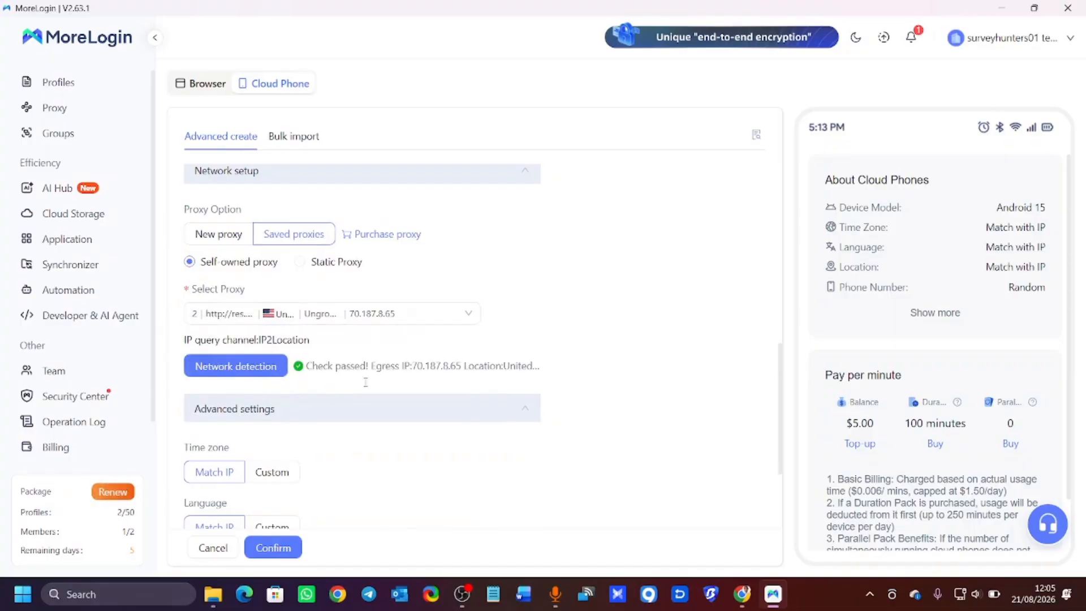
{"action": "scroll", "coordinate": [339, 362], "scroll_direction": "down", "scroll_amount": 3}
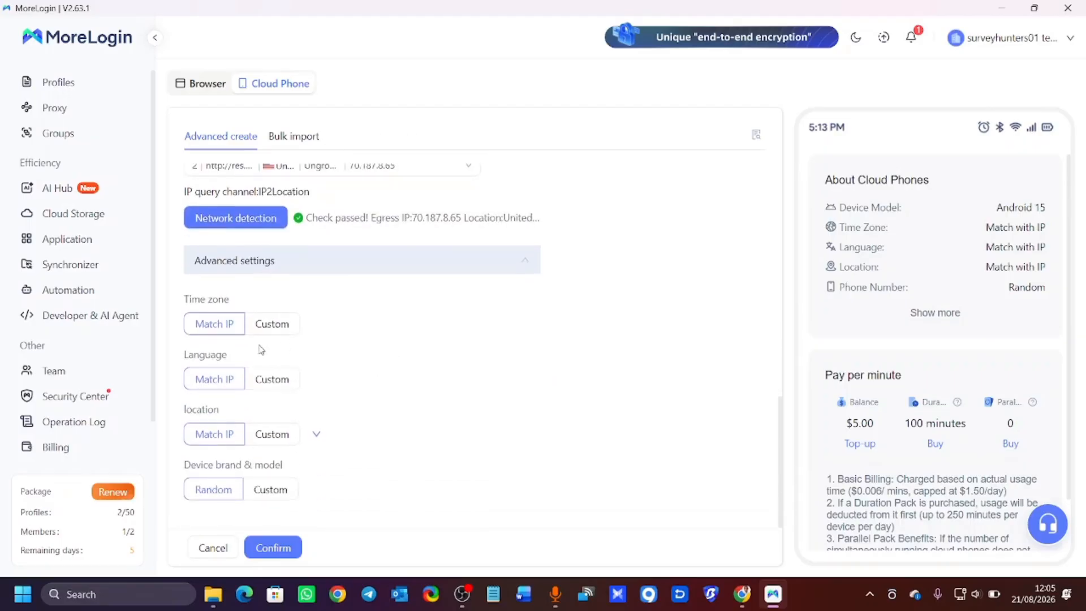
{"action": "scroll", "coordinate": [276, 282], "scroll_direction": "up", "scroll_amount": 10}
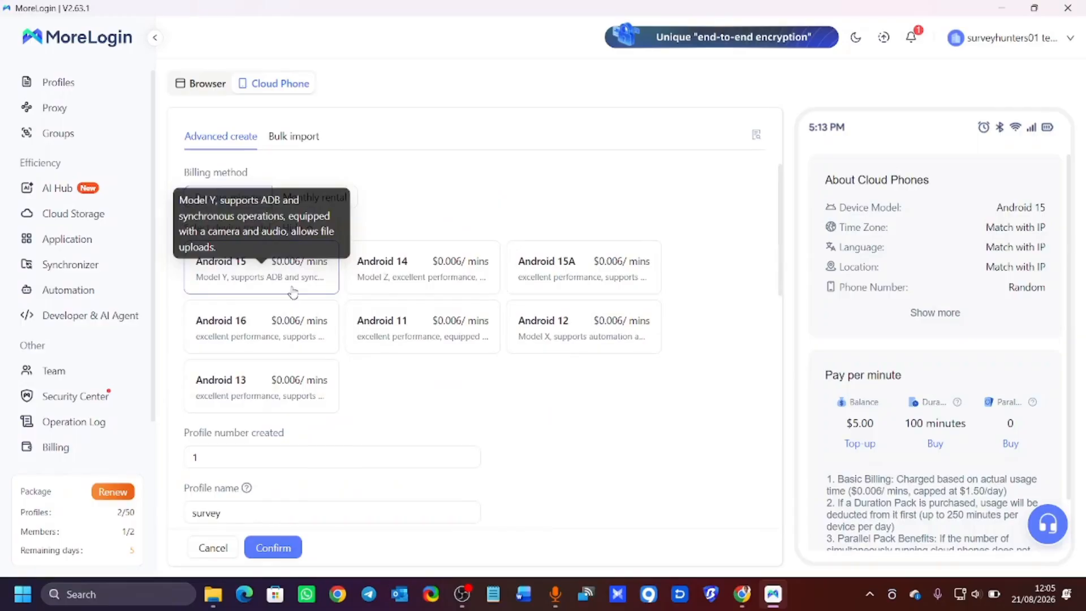
{"action": "scroll", "coordinate": [436, 453], "scroll_direction": "down", "scroll_amount": 2}
{"action": "scroll", "coordinate": [432, 448], "scroll_direction": "down", "scroll_amount": 6}
{"action": "left_click", "coordinate": [286, 547]}
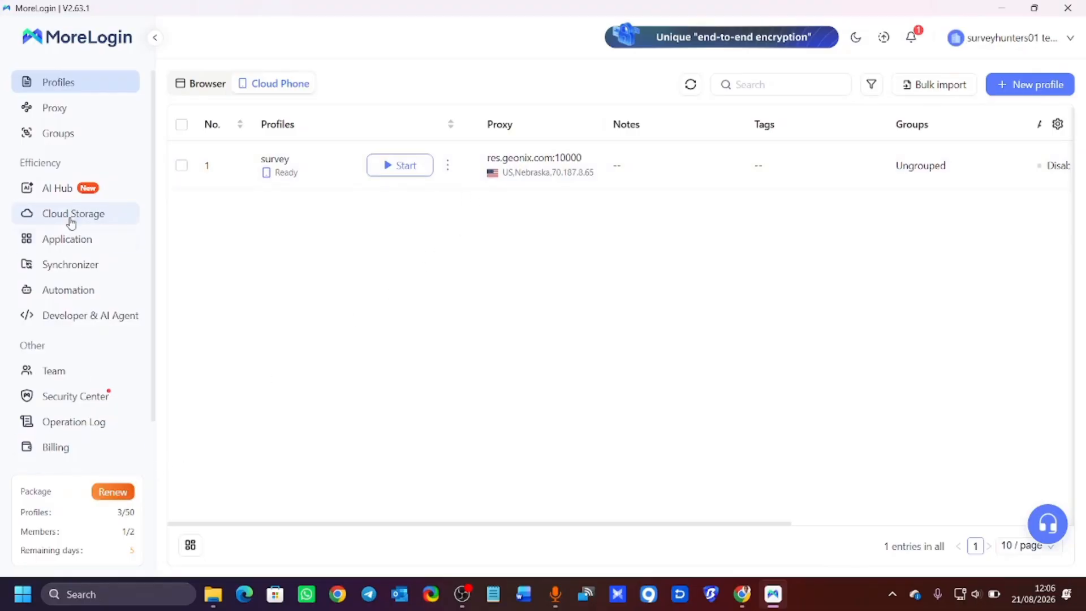
Open a balance top-up on the Billing page with a custom amount of 25.
{"action": "left_click", "coordinate": [49, 452]}
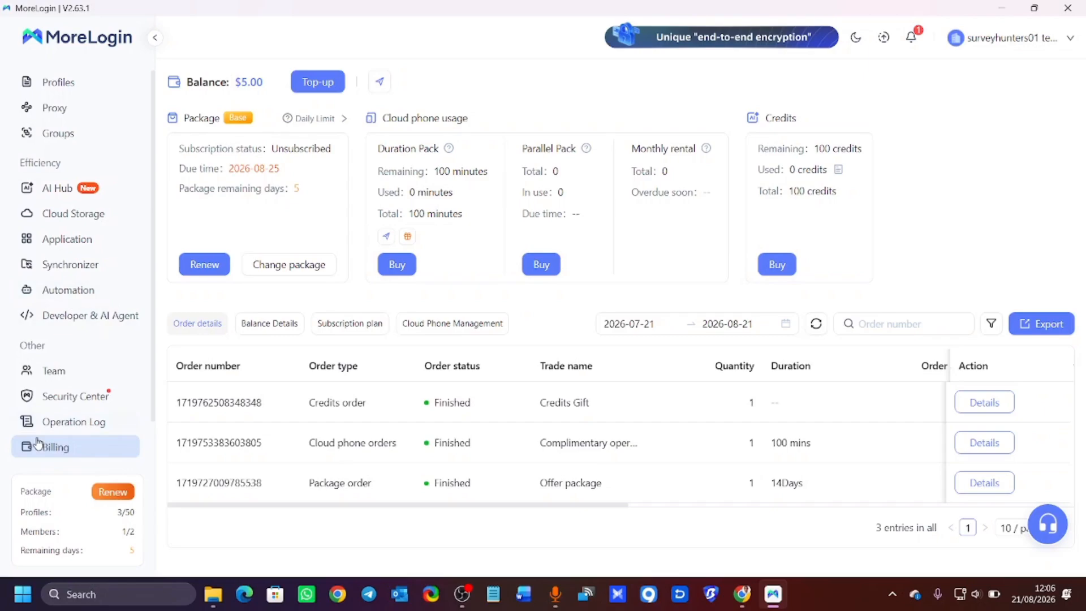
{"action": "left_click", "coordinate": [313, 82]}
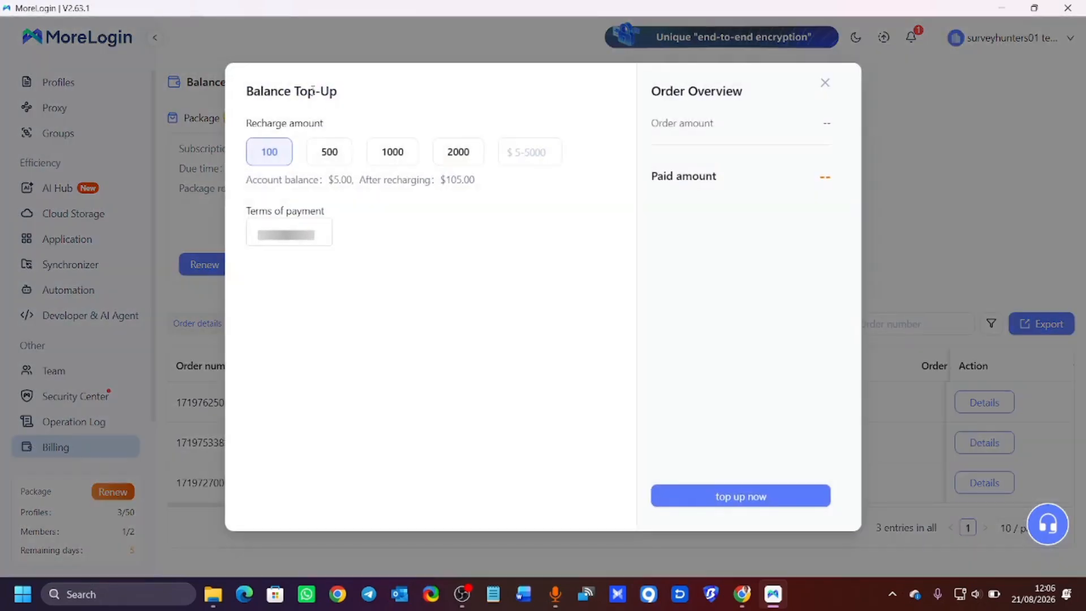
{"action": "left_click", "coordinate": [512, 153]}
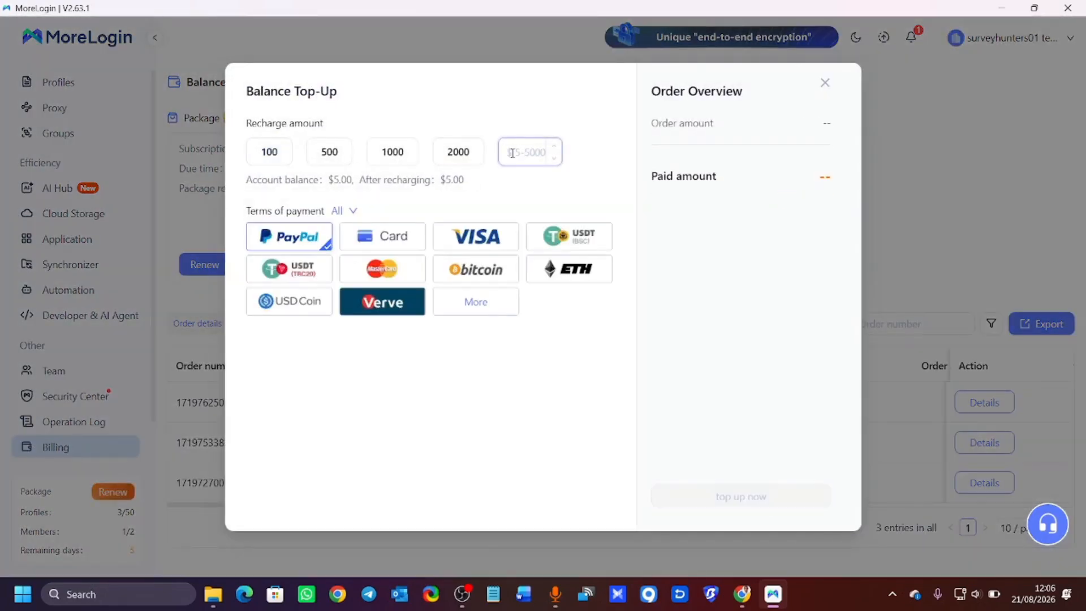
{"action": "type", "text": "2"}
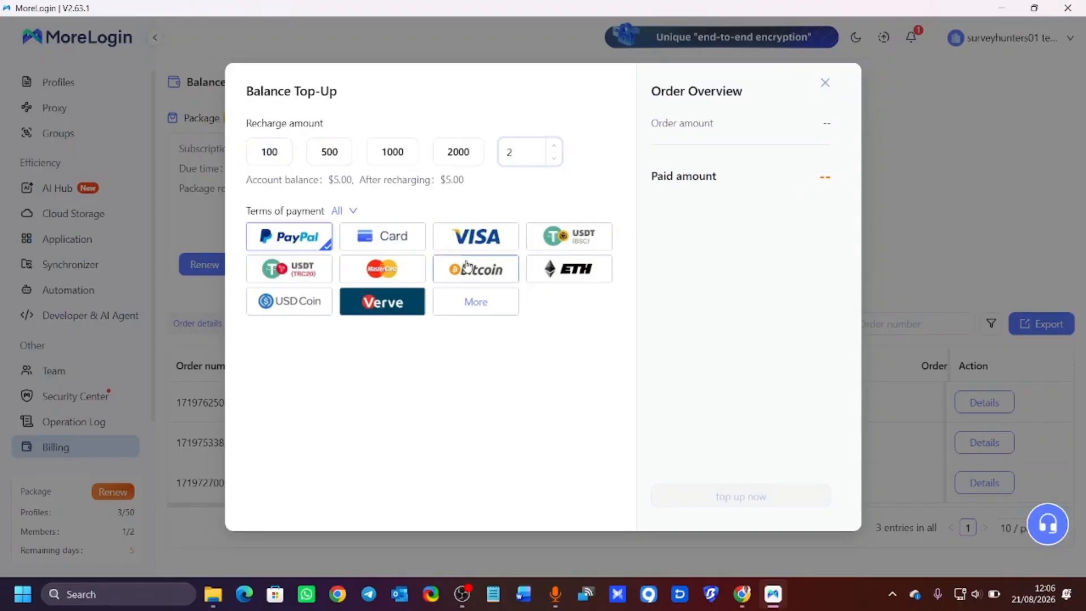
{"action": "type", "text": "3"}
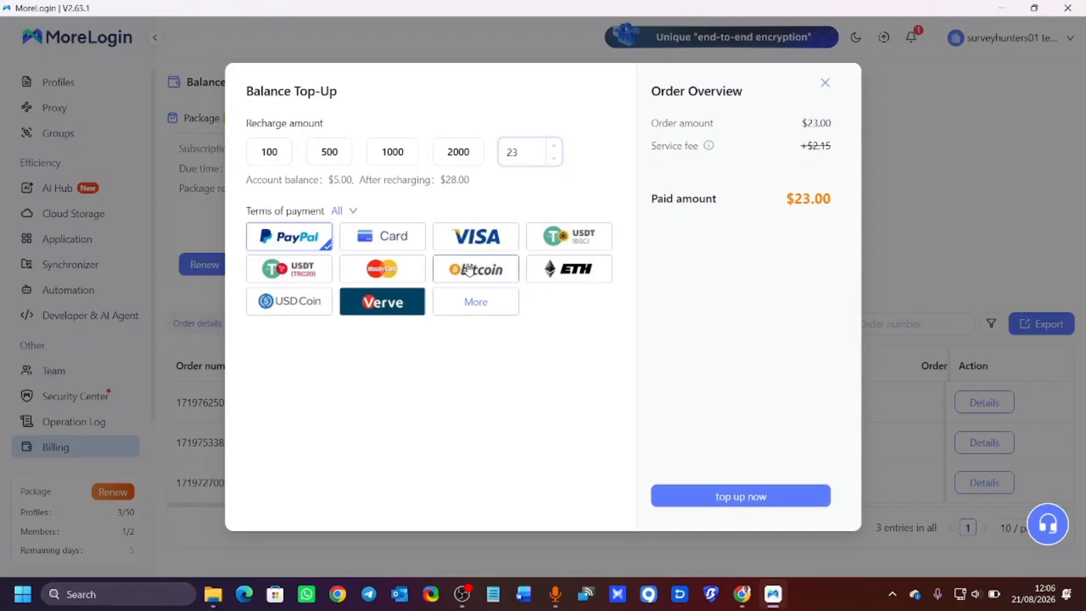
{"action": "key", "text": "BackSpace"}
{"action": "type", "text": "5"}
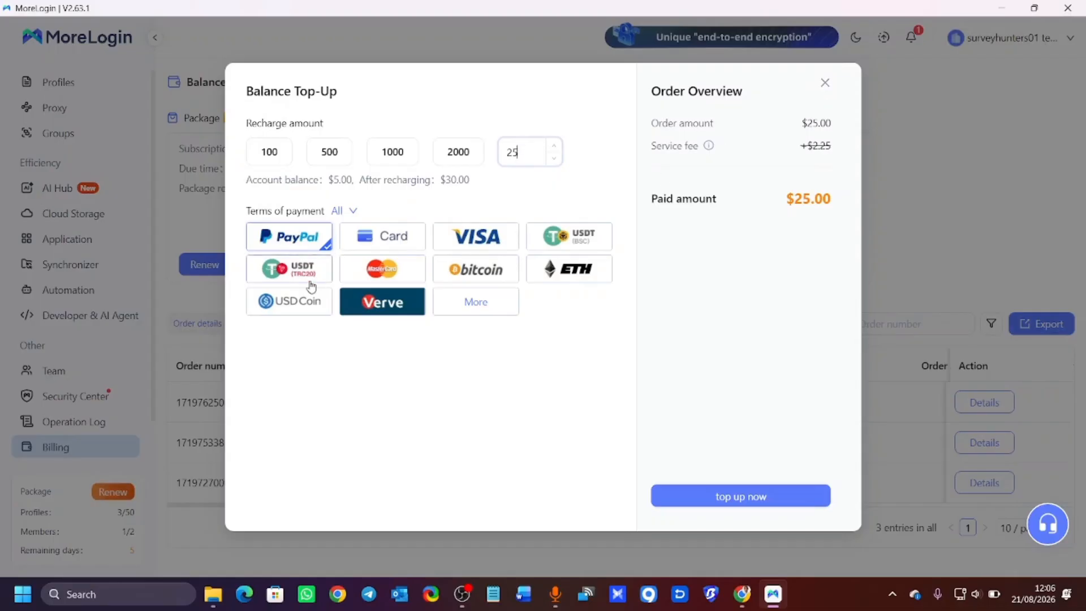
Pick Card payment, close the top-up without paying, and return to Profiles.
{"action": "left_click", "coordinate": [368, 239]}
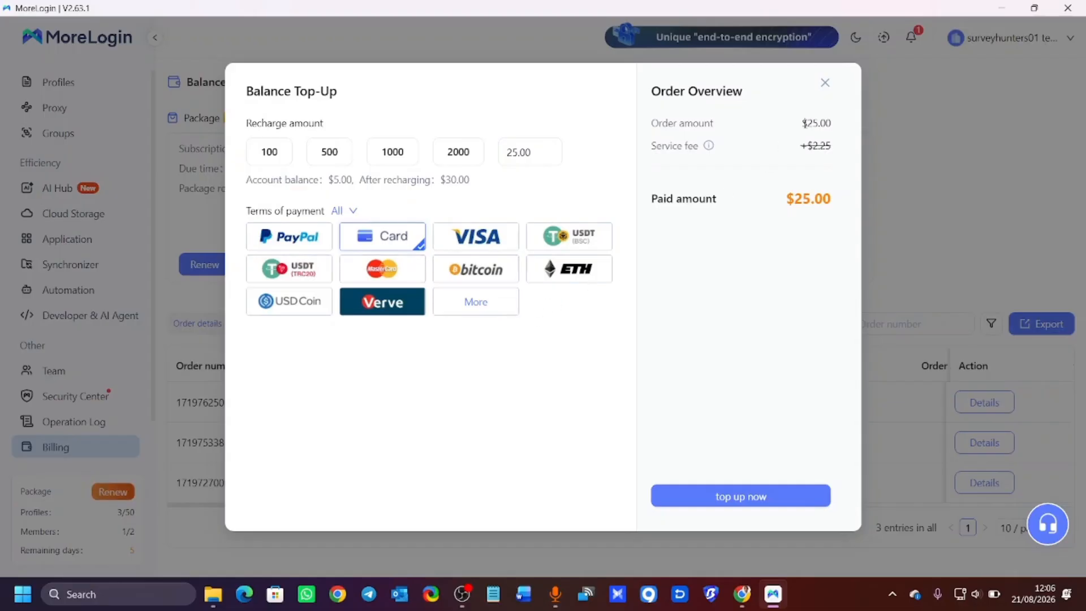
{"action": "left_click", "coordinate": [825, 86]}
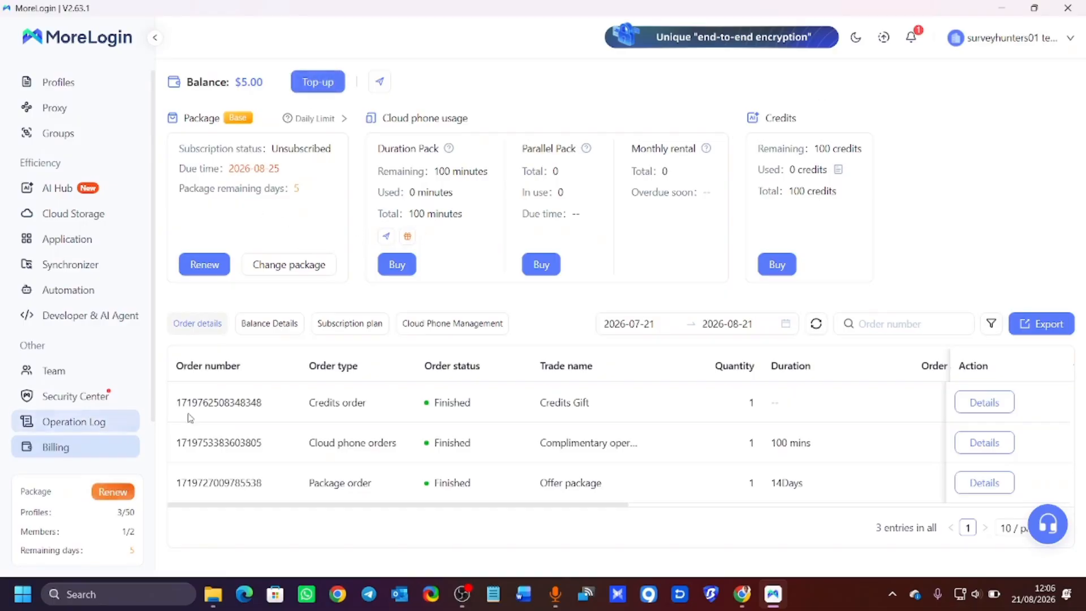
{"action": "left_click", "coordinate": [58, 85]}
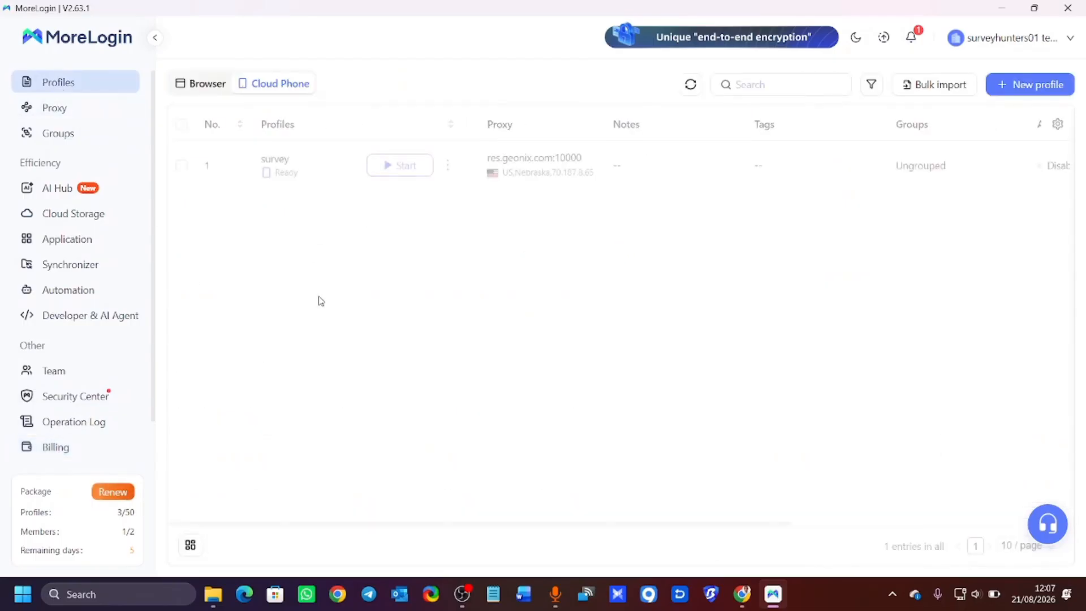
Start the survey cloud phone and move its window left to reveal the proxy column.
{"action": "left_click", "coordinate": [401, 165]}
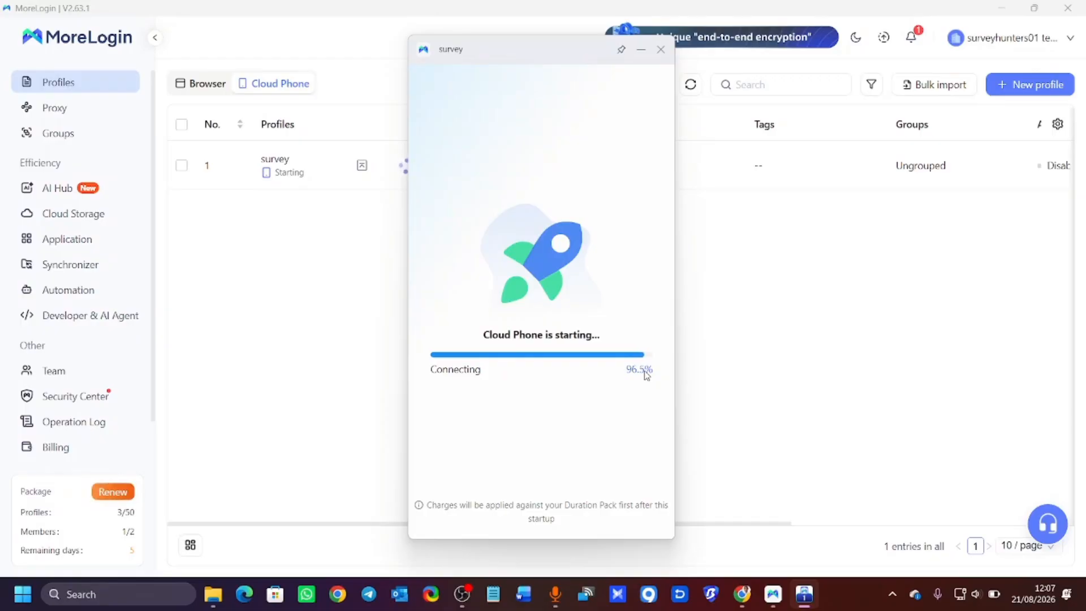
{"action": "left_click_drag", "start_coordinate": [555, 56], "coordinate": [513, 46]}
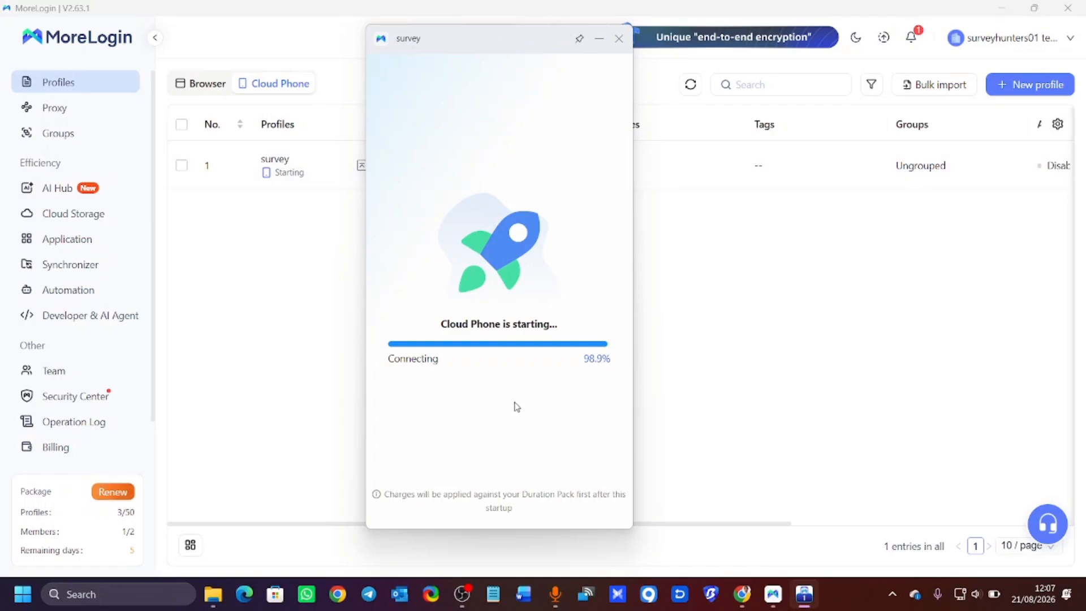
{"action": "left_click_drag", "start_coordinate": [505, 42], "coordinate": [324, 40]}
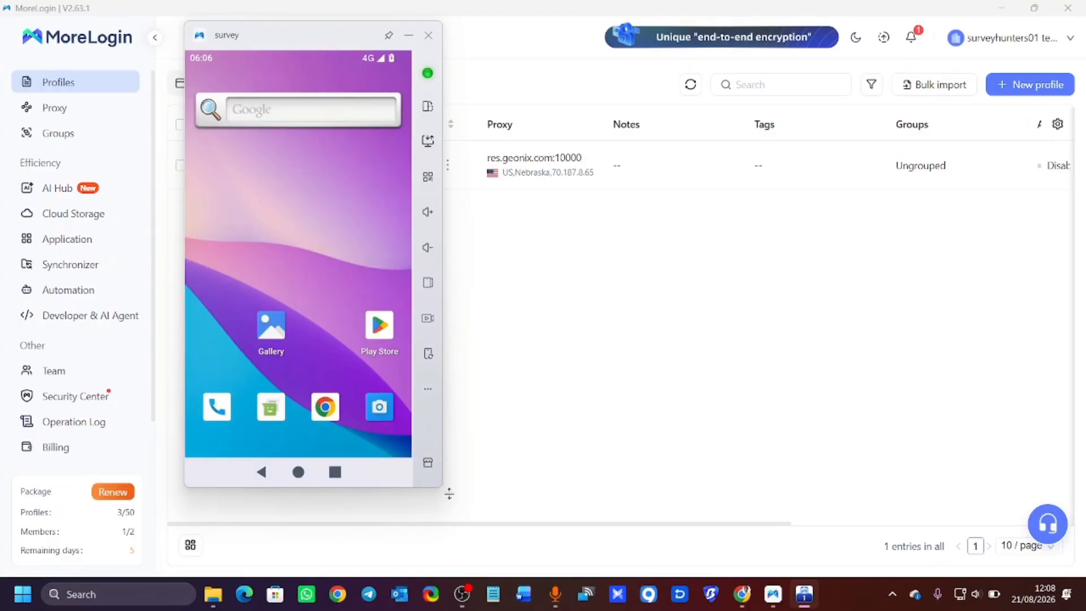
Enlarge the phone window and load ipscore.io in the phone's Chrome without signing in.
{"action": "left_click_drag", "start_coordinate": [449, 494], "coordinate": [476, 548]}
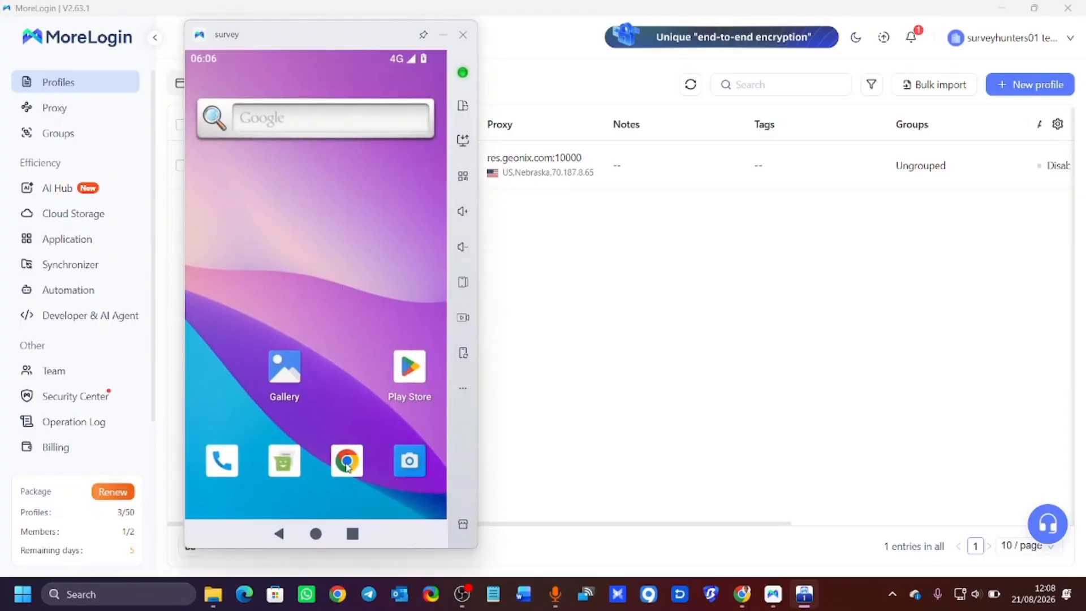
{"action": "left_click", "coordinate": [347, 463]}
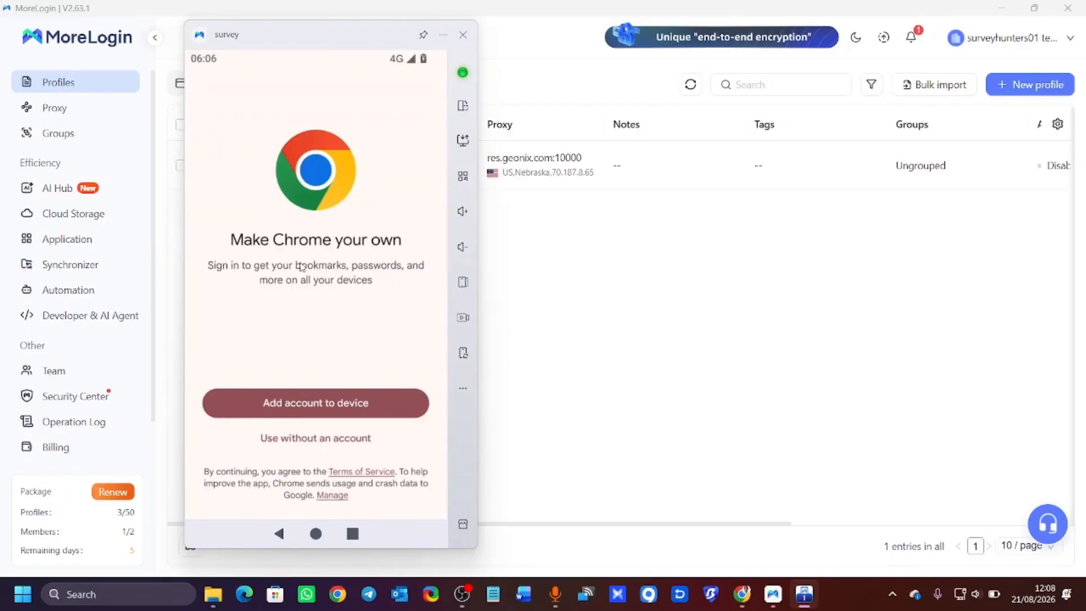
{"action": "left_click", "coordinate": [330, 439]}
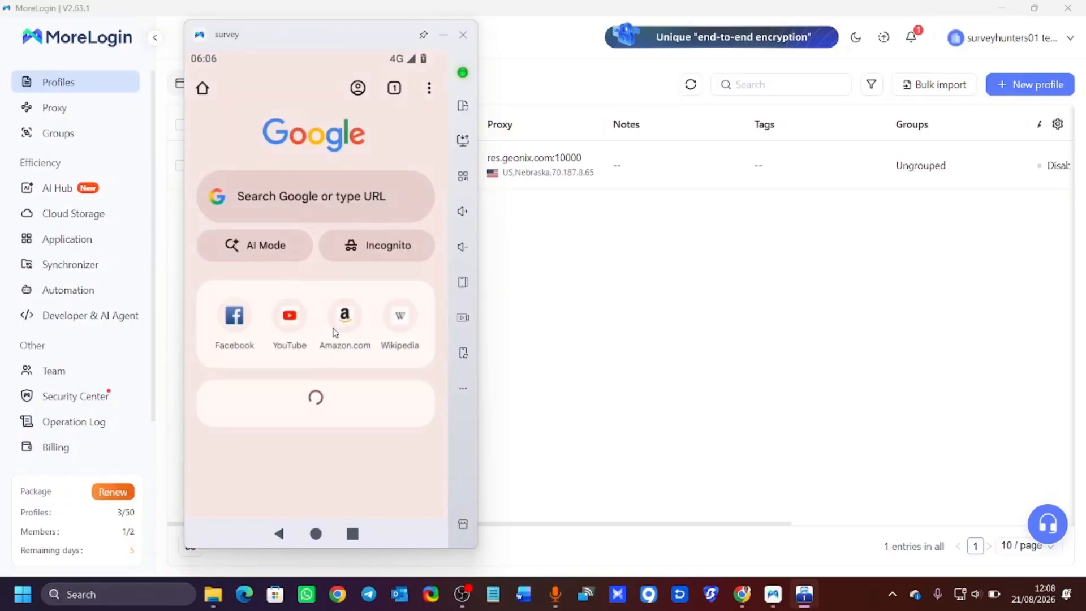
{"action": "left_click", "coordinate": [281, 202]}
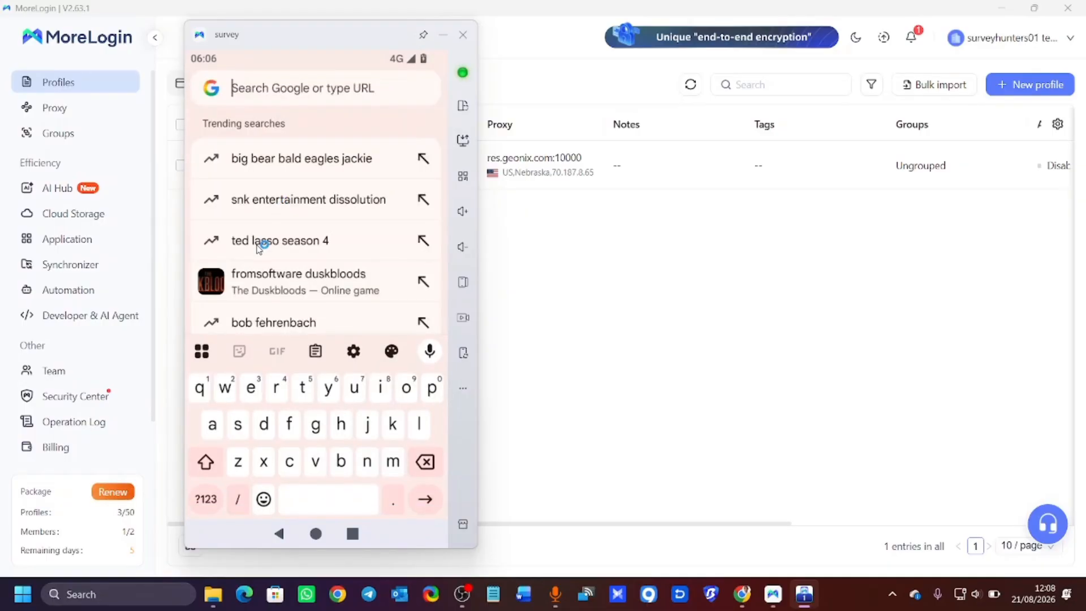
{"action": "type", "text": "ip"}
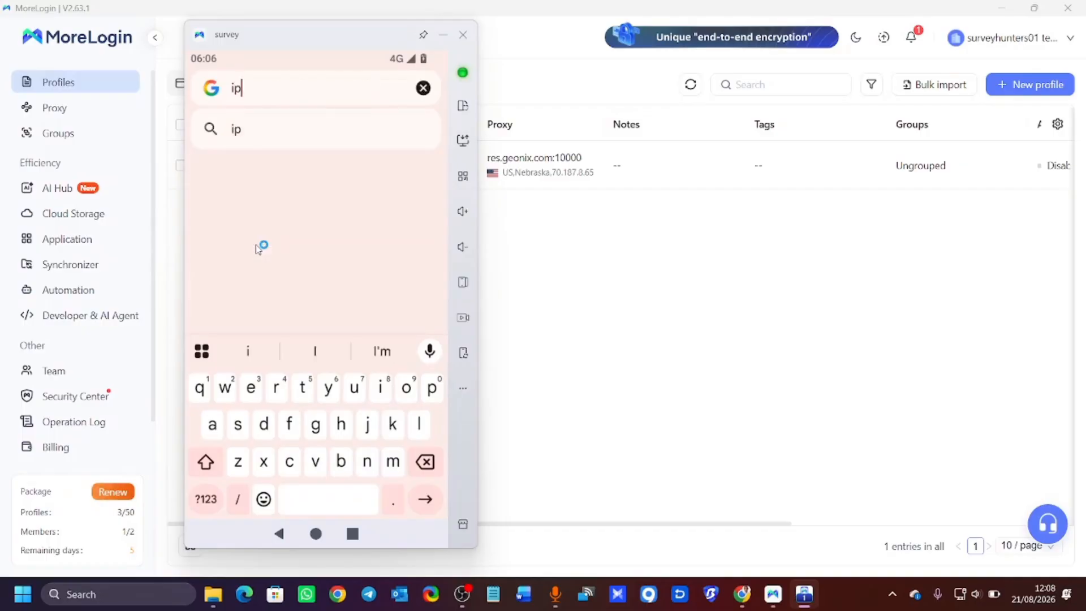
{"action": "type", "text": "c"}
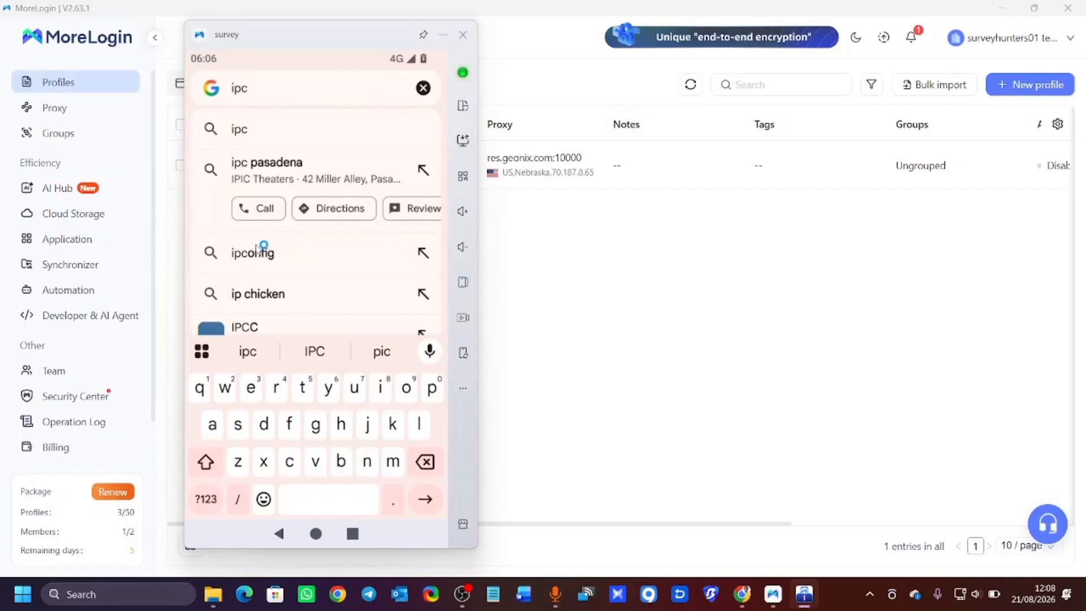
{"action": "key", "text": "BackSpace"}
{"action": "type", "text": "s"}
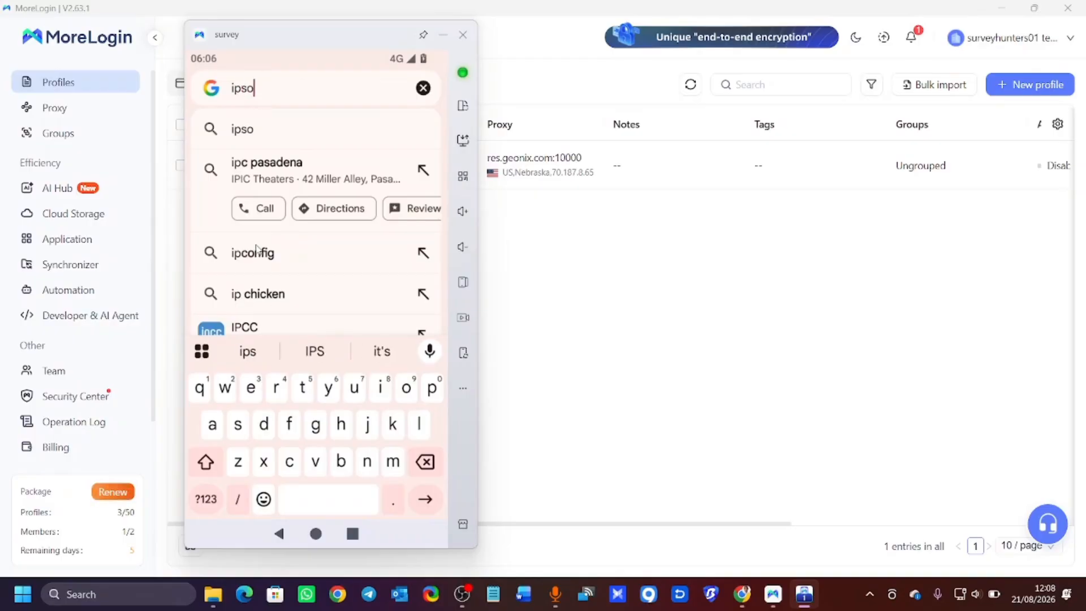
{"action": "type", "text": "c"}
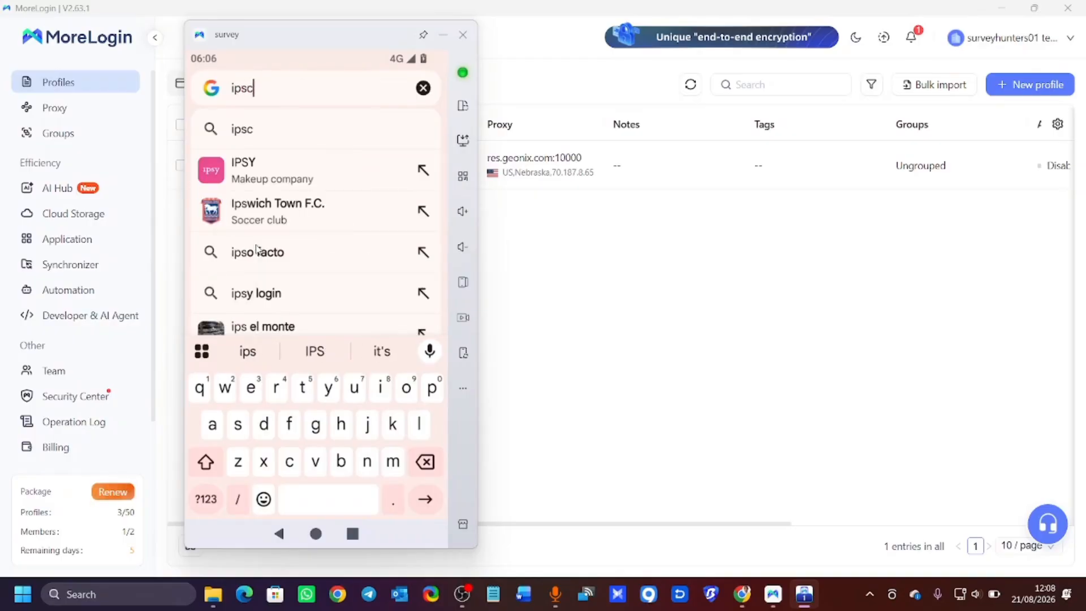
{"action": "type", "text": "ore.io"}
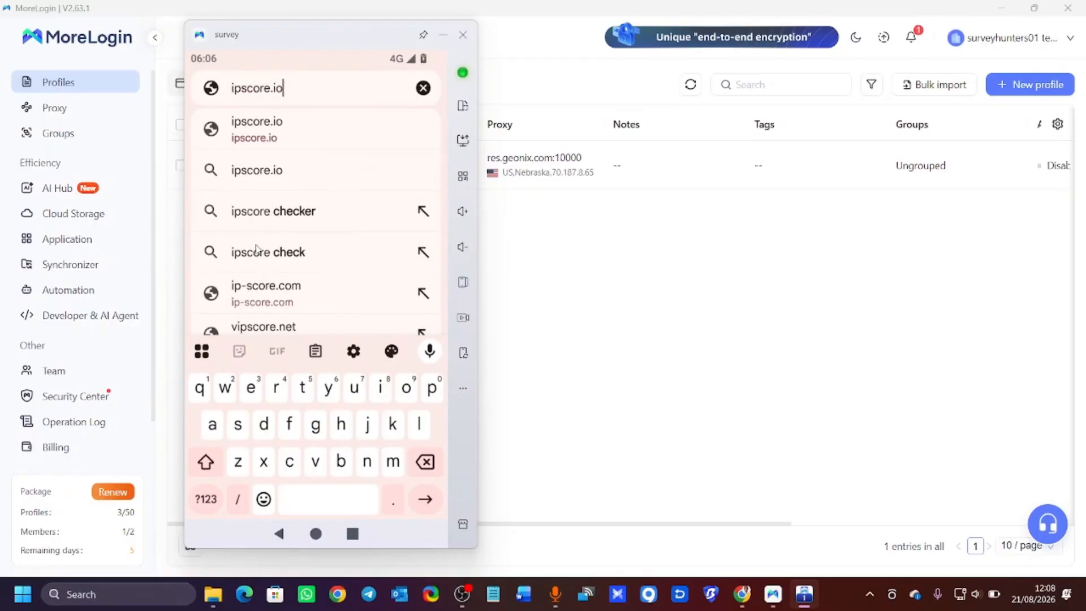
{"action": "key", "text": "Return"}
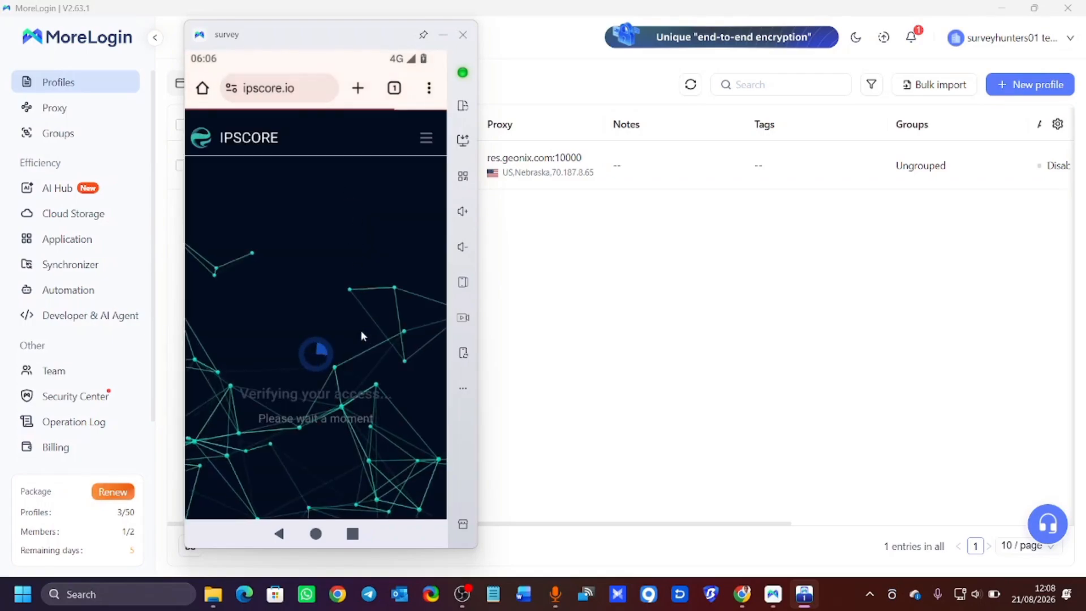
{"action": "left_click_drag", "start_coordinate": [312, 35], "coordinate": [457, 27]}
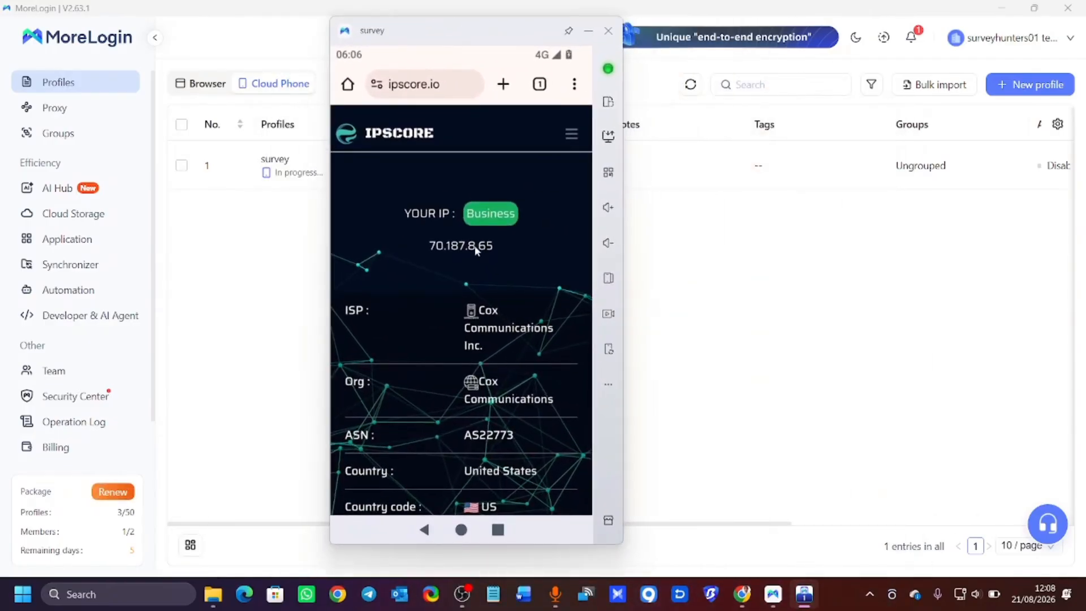
{"action": "scroll", "coordinate": [541, 159], "scroll_direction": "down", "scroll_amount": 5}
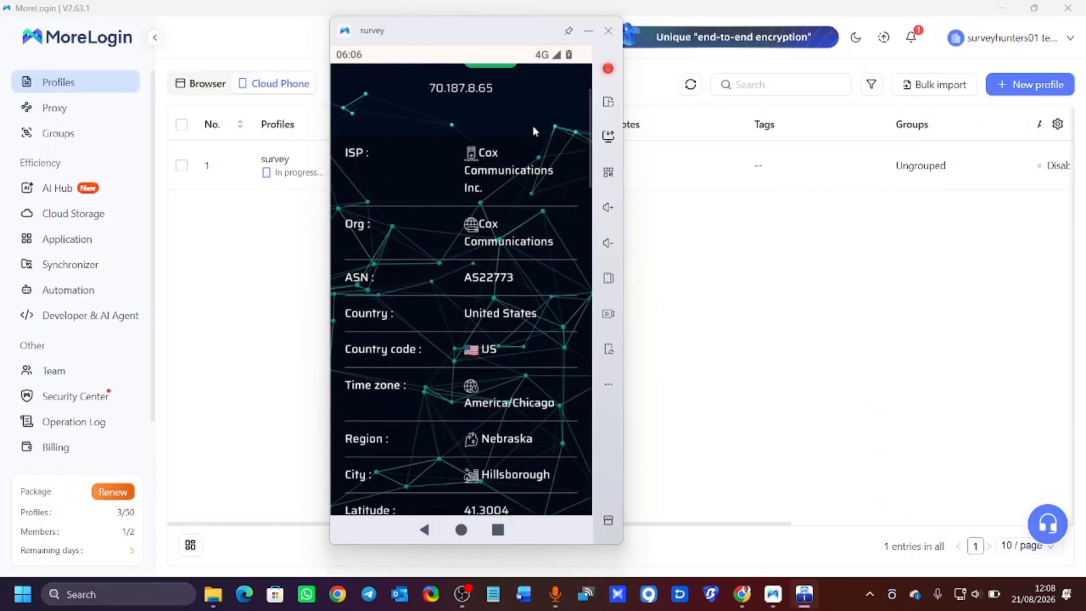
{"action": "scroll", "coordinate": [551, 194], "scroll_direction": "up", "scroll_amount": 2}
{"action": "scroll", "coordinate": [551, 194], "scroll_direction": "down", "scroll_amount": 3}
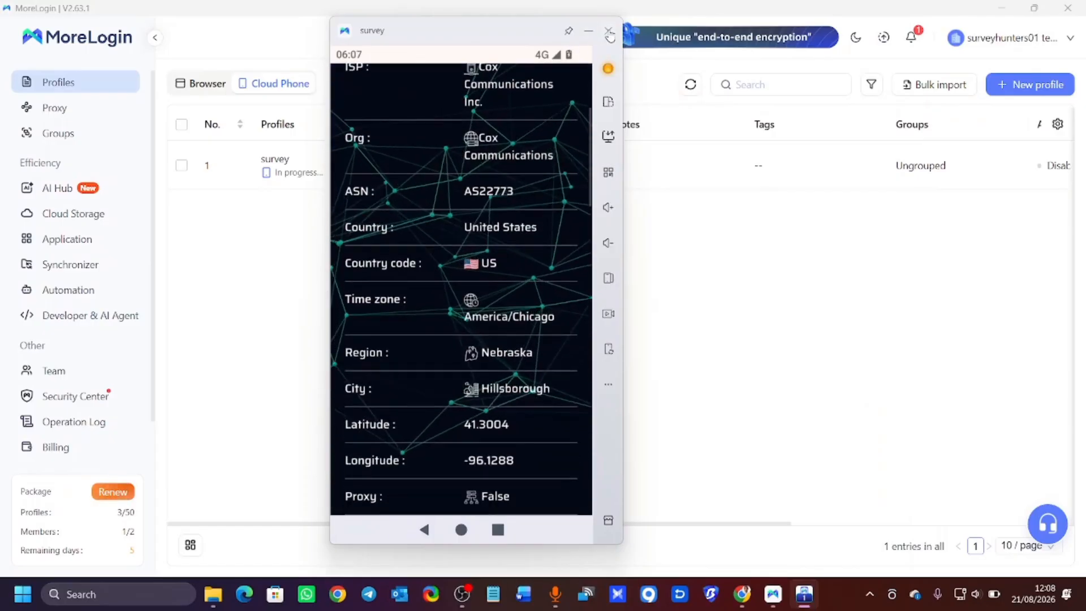
{"action": "scroll", "coordinate": [550, 194], "scroll_direction": "up", "scroll_amount": 4}
{"action": "left_click", "coordinate": [607, 68]}
{"action": "left_click", "coordinate": [566, 320]}
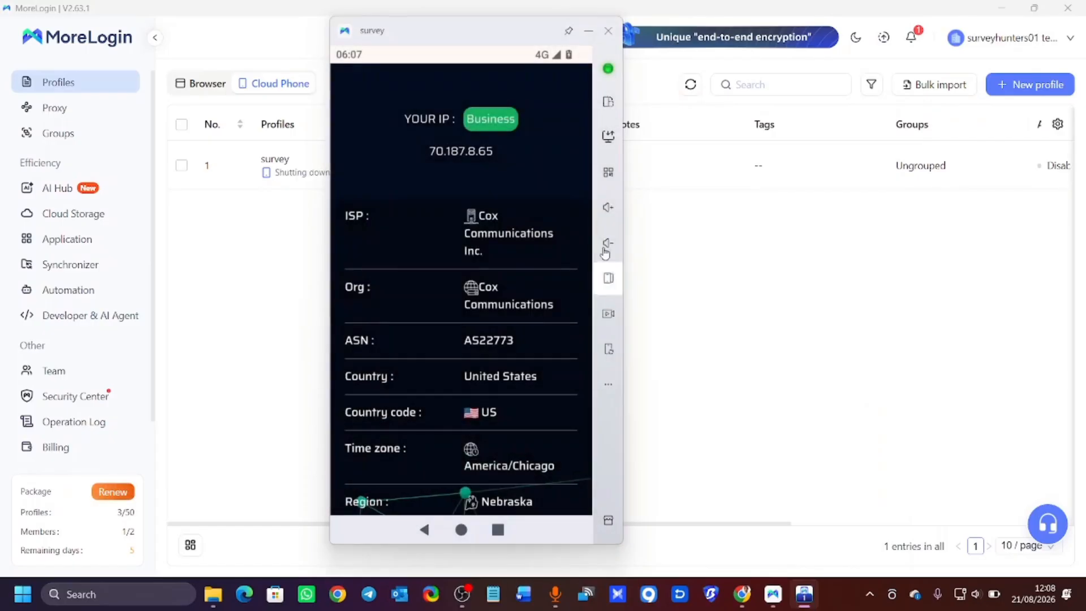
{"action": "left_click", "coordinate": [608, 38]}
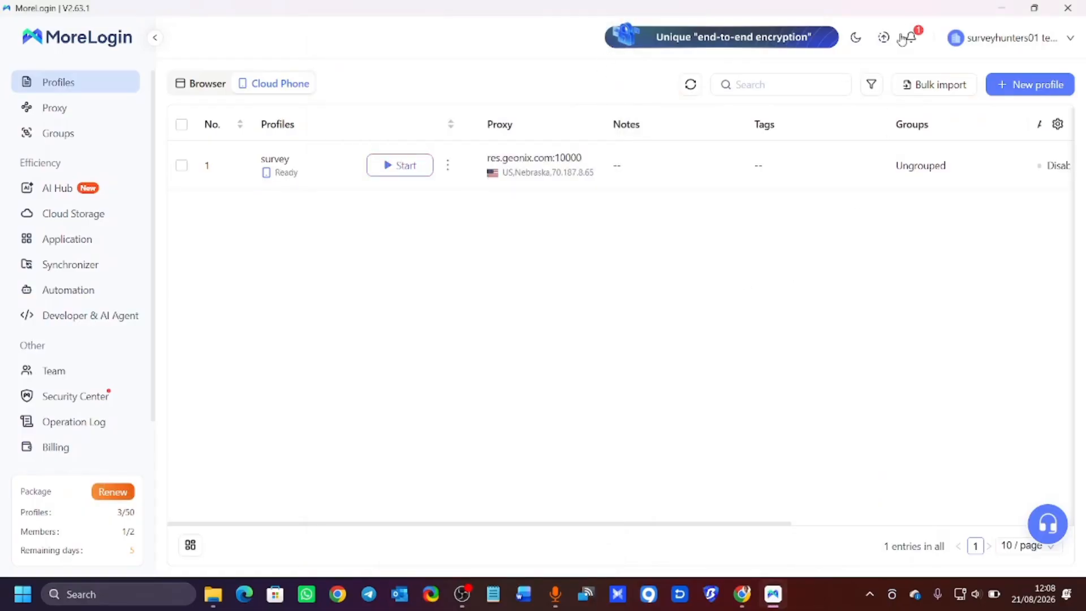